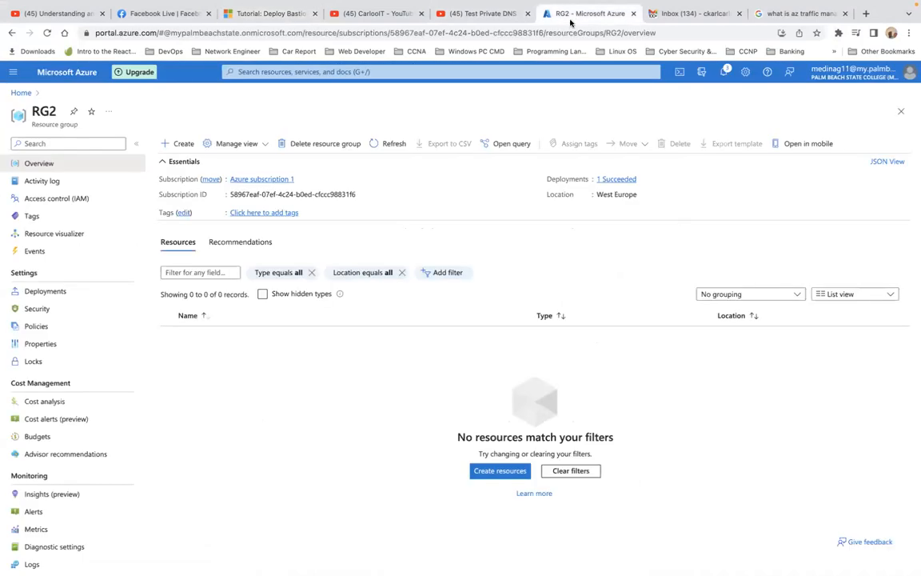
- Start a new virtual network, try to create a resource group named RG1 for it, and return to the portal home page
left_click(47, 33)
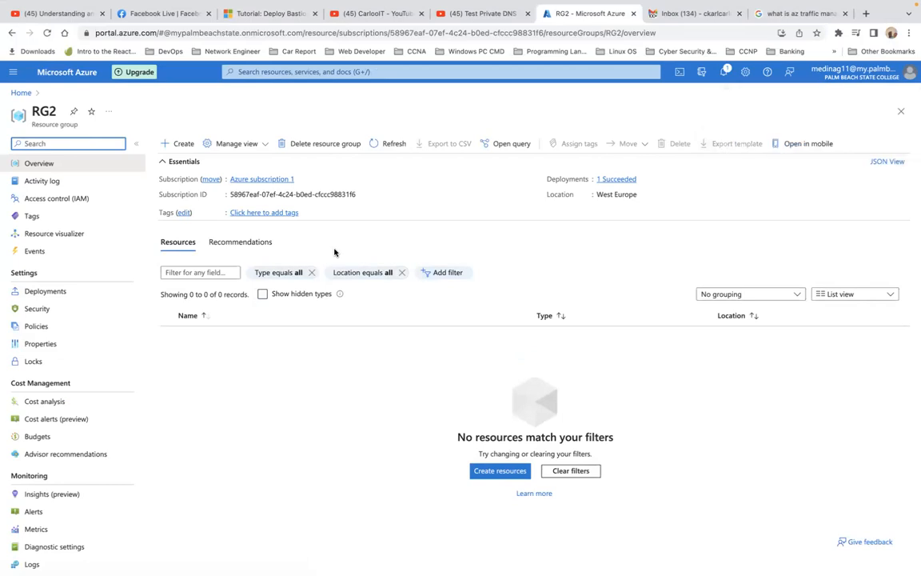
left_click(20, 93)
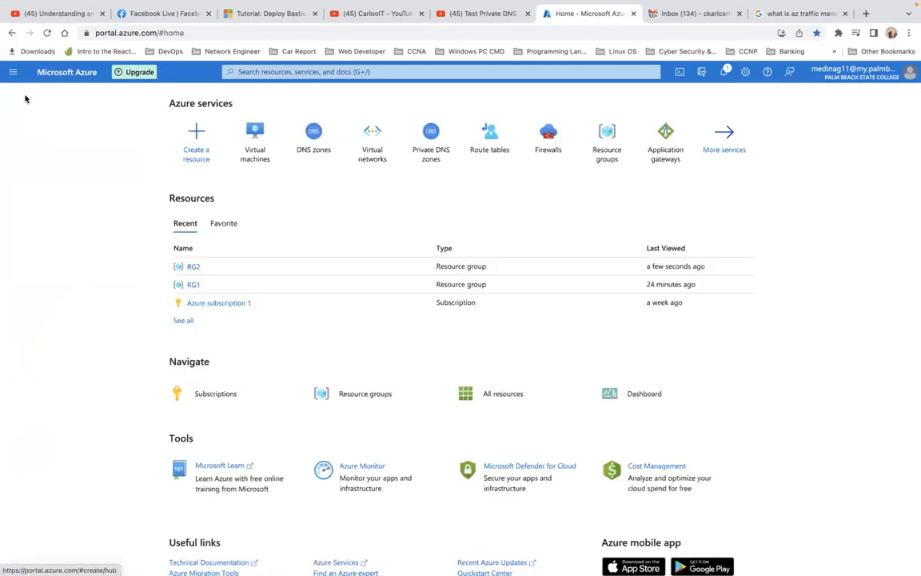
left_click(376, 144)
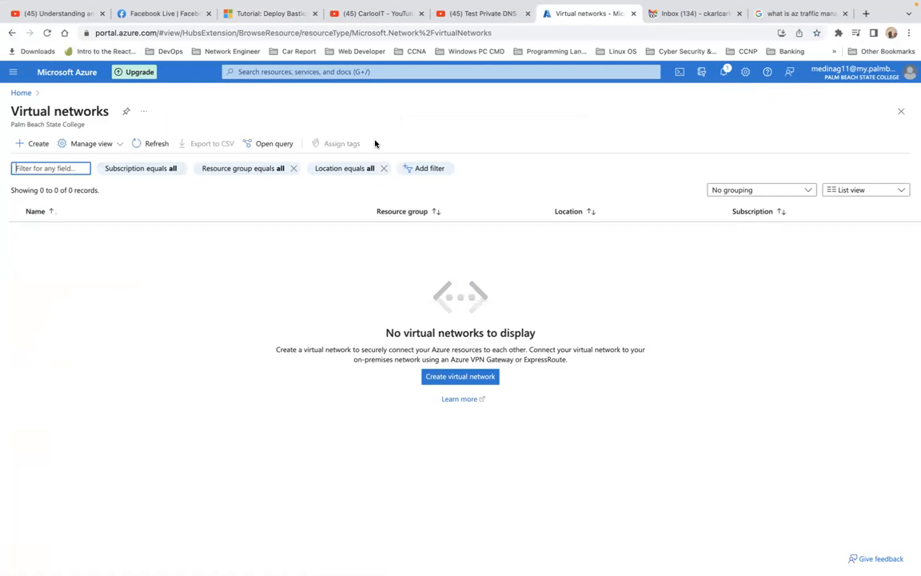
left_click(475, 383)
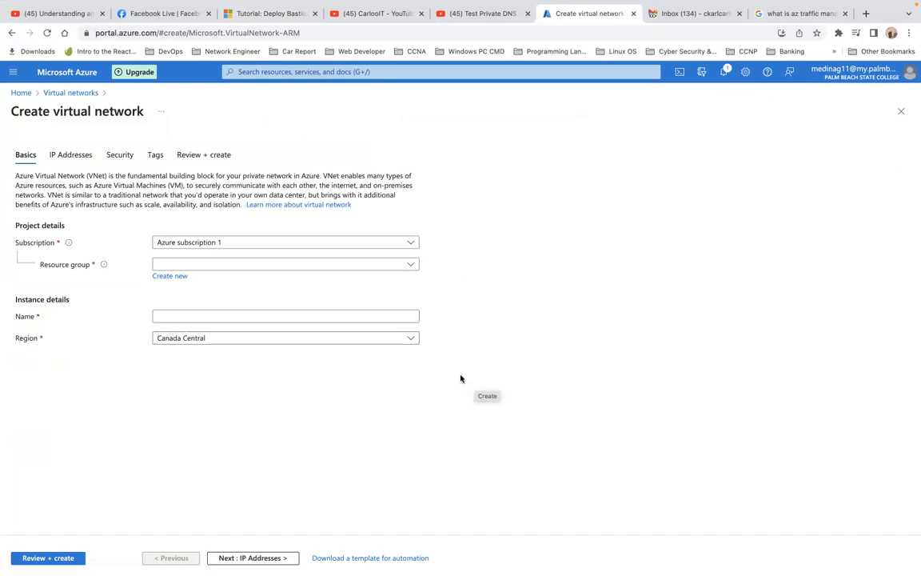
left_click(177, 278)
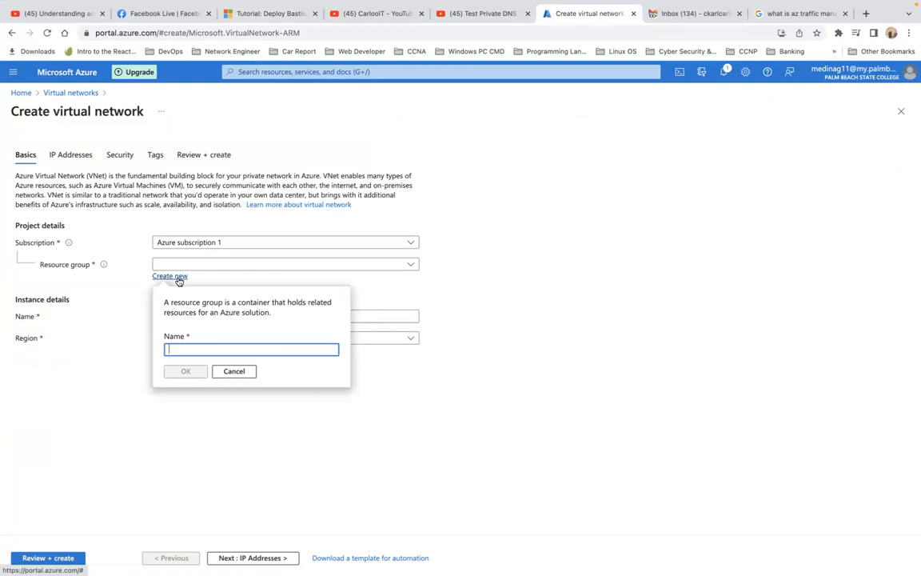
type("RG1")
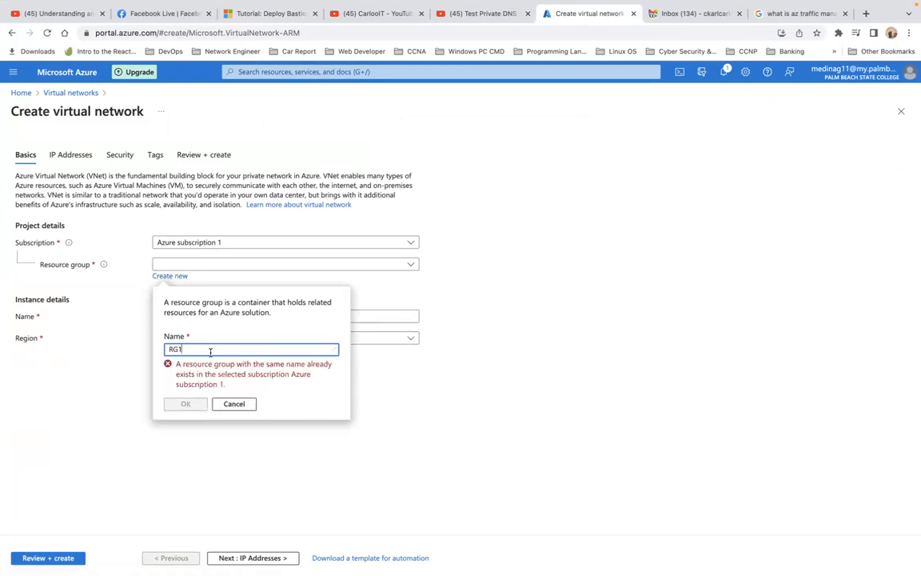
left_click(25, 94)
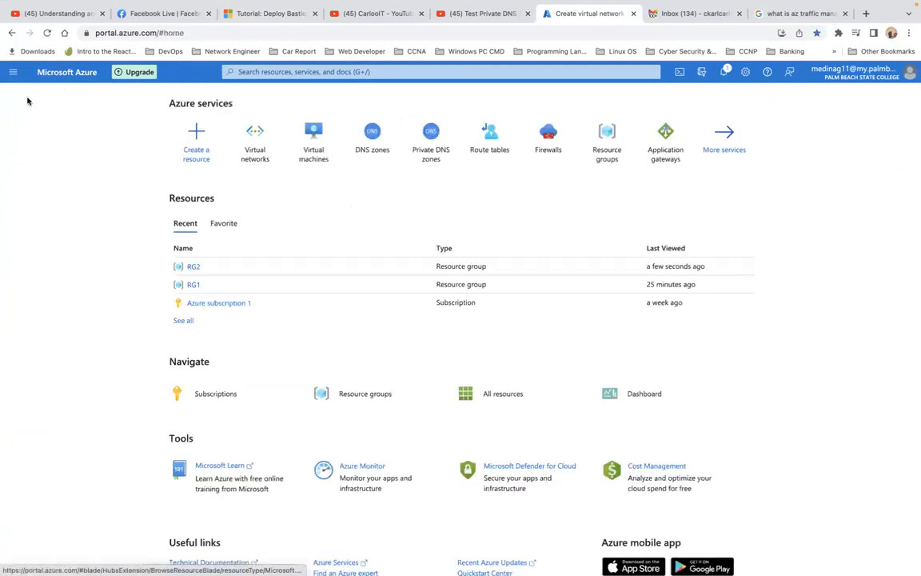
- Delete the existing resource group RG1, entering its name to confirm the deletion
left_click(194, 284)
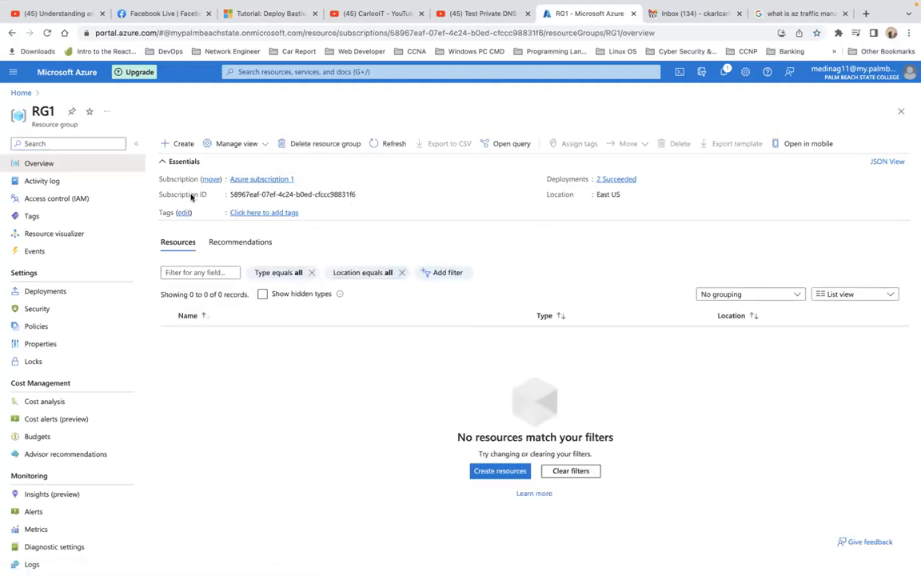
left_click(321, 146)
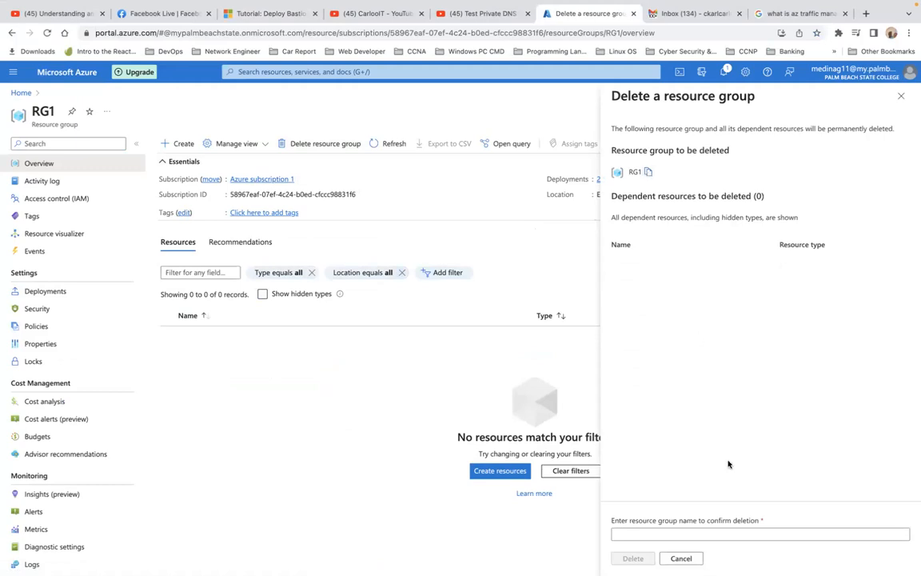
left_click(643, 534)
type("RG1")
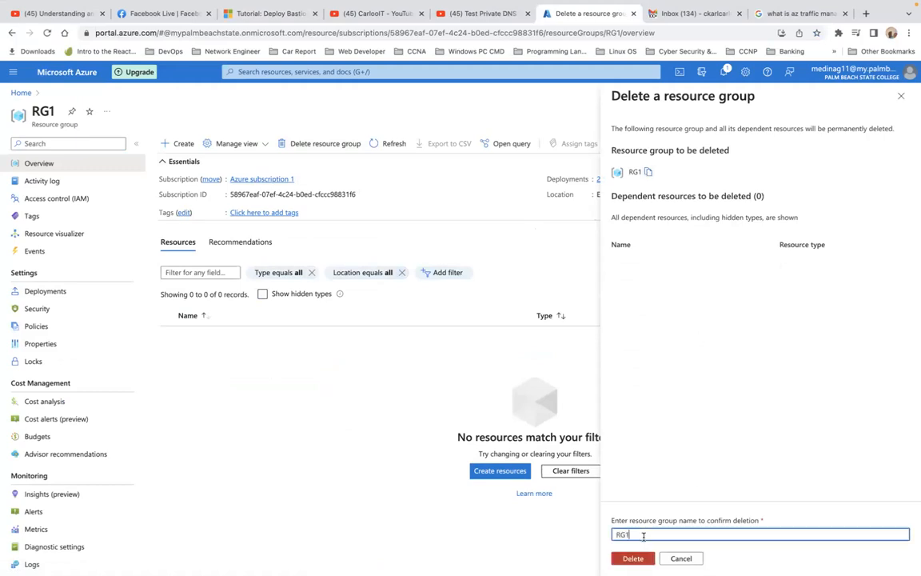
left_click(635, 558)
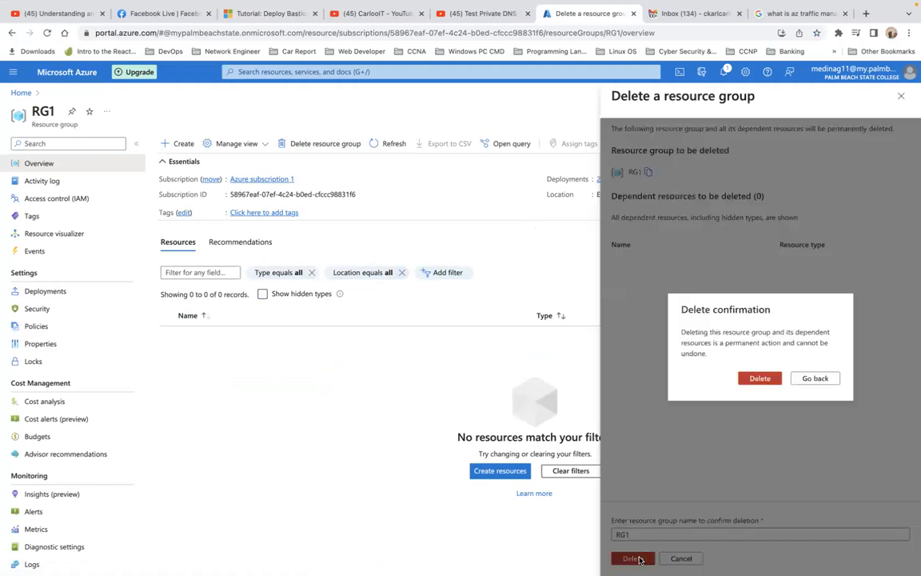
left_click(768, 378)
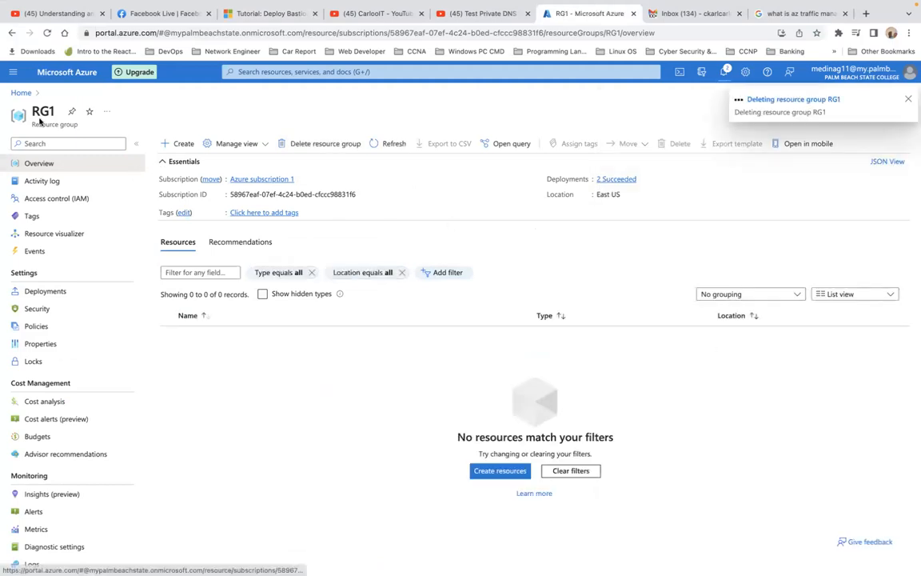
- Delete the resource group RG2, entering its name to confirm, and return to the refreshed portal home page
left_click(22, 92)
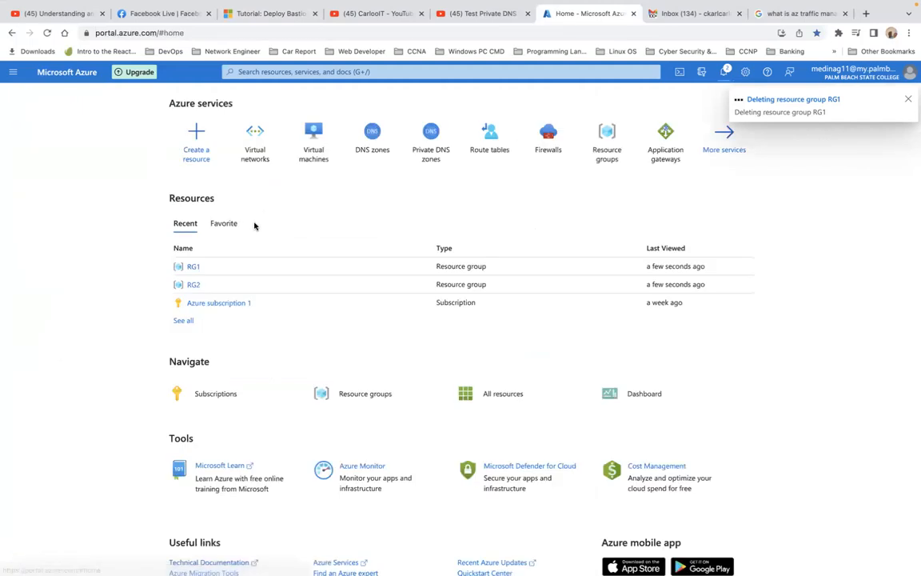
left_click(192, 285)
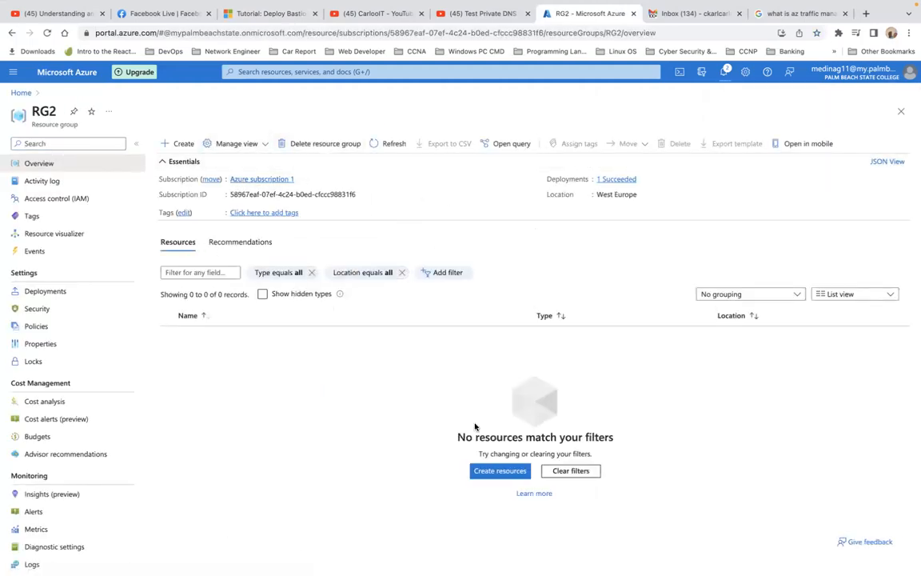
left_click(323, 145)
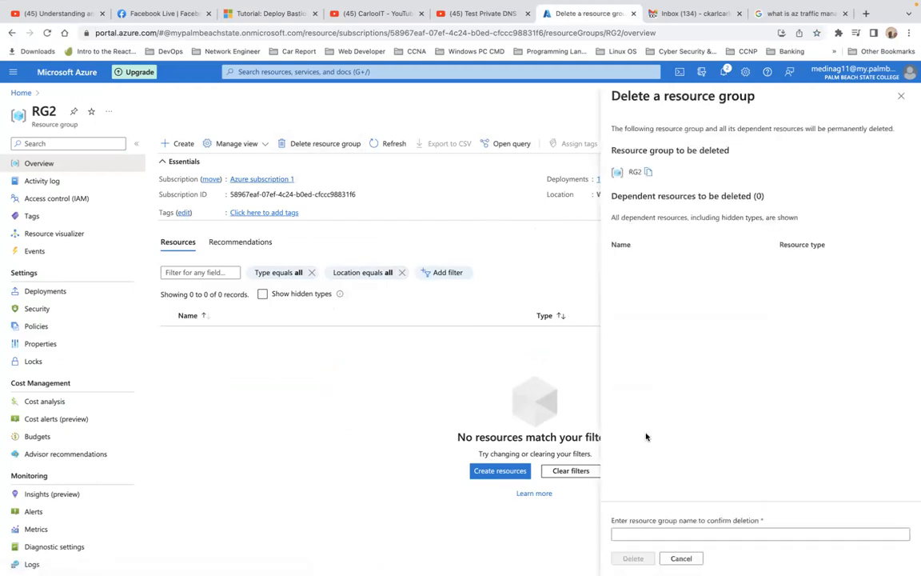
left_click(626, 535)
type("RG2")
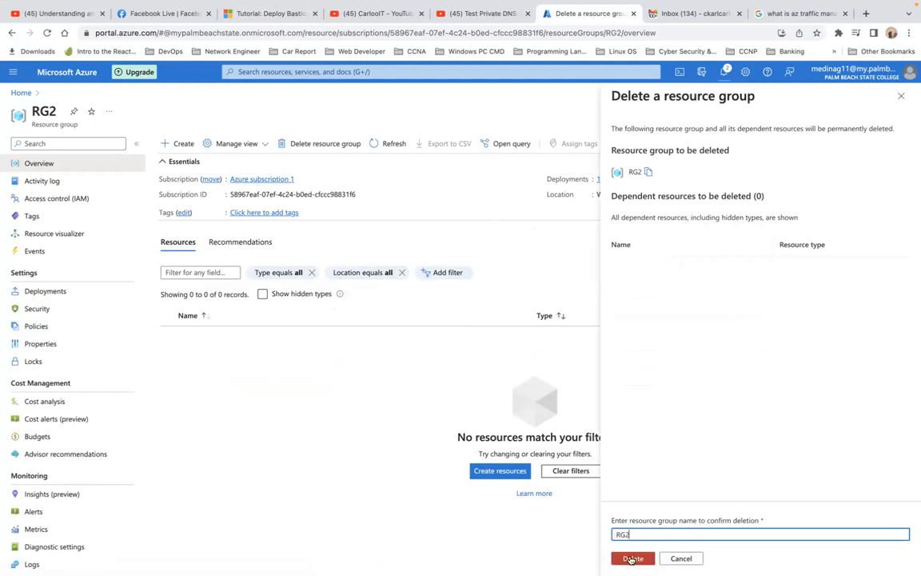
left_click(632, 558)
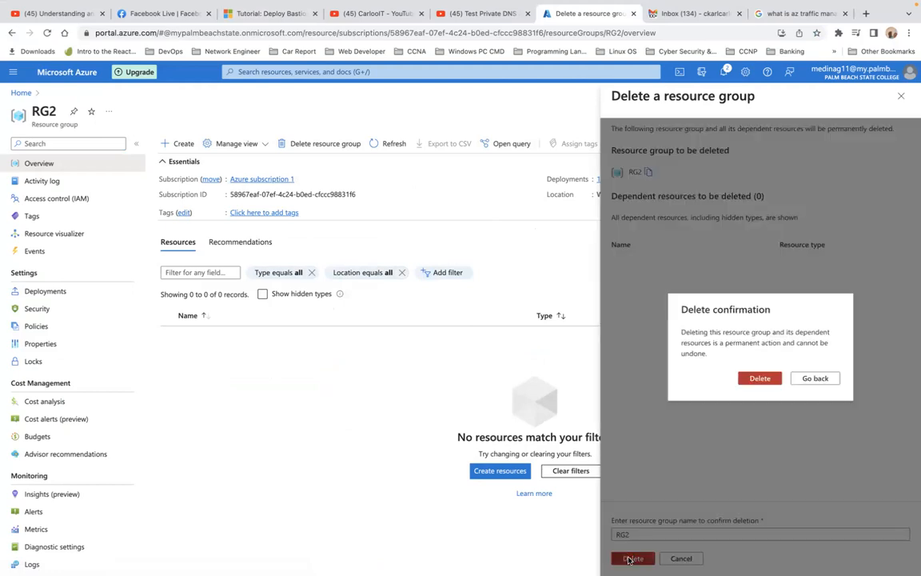
left_click(763, 378)
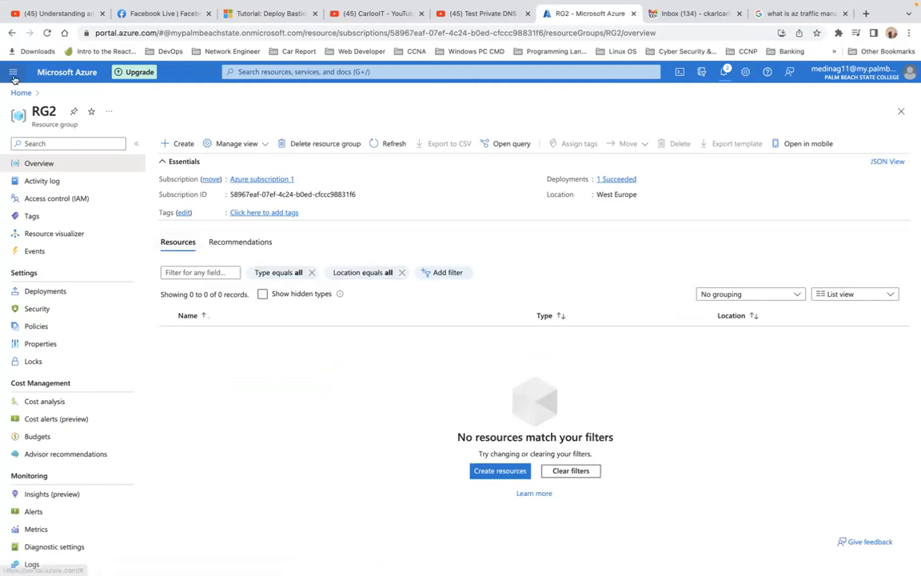
left_click(48, 33)
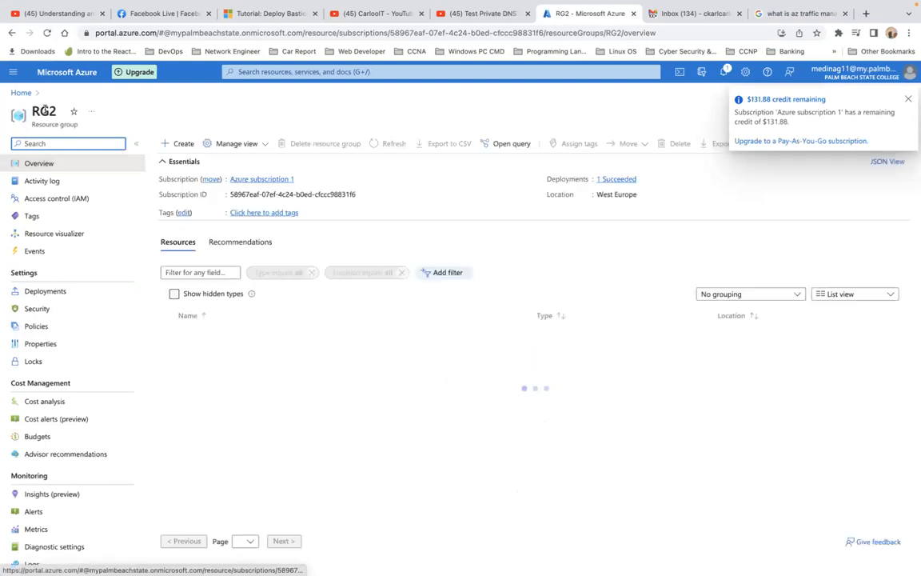
left_click(18, 94)
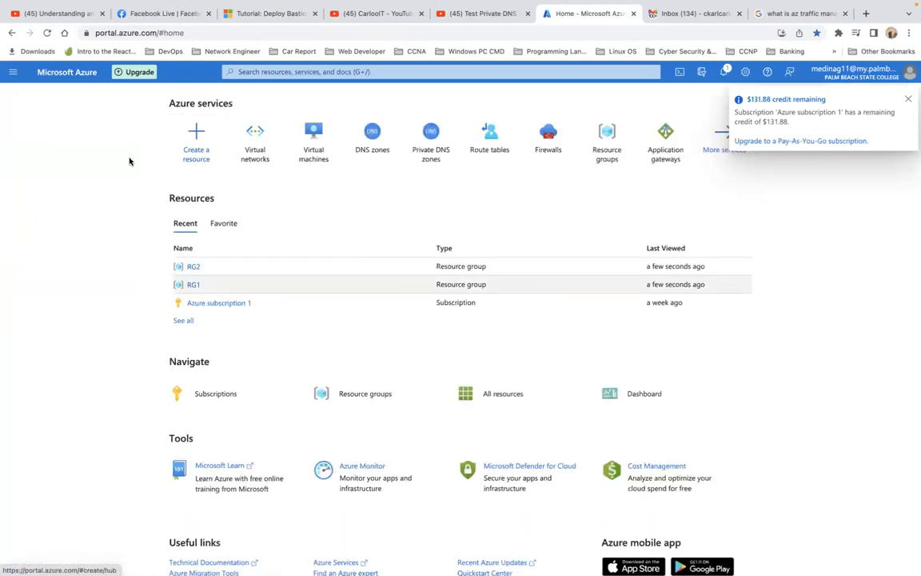
left_click(47, 35)
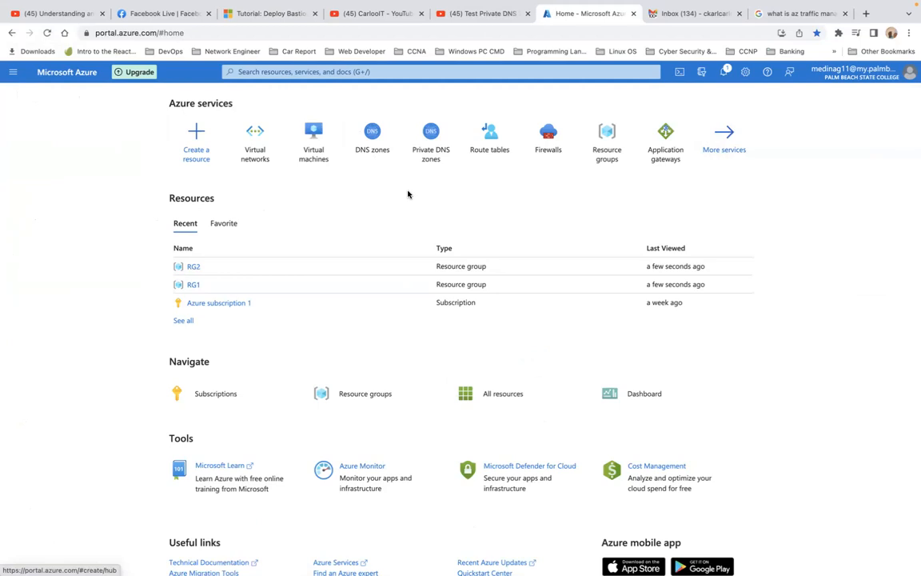
- Start a virtual network named Vnet1 in resource group RG1 and proceed to its IP address settings
left_click(252, 143)
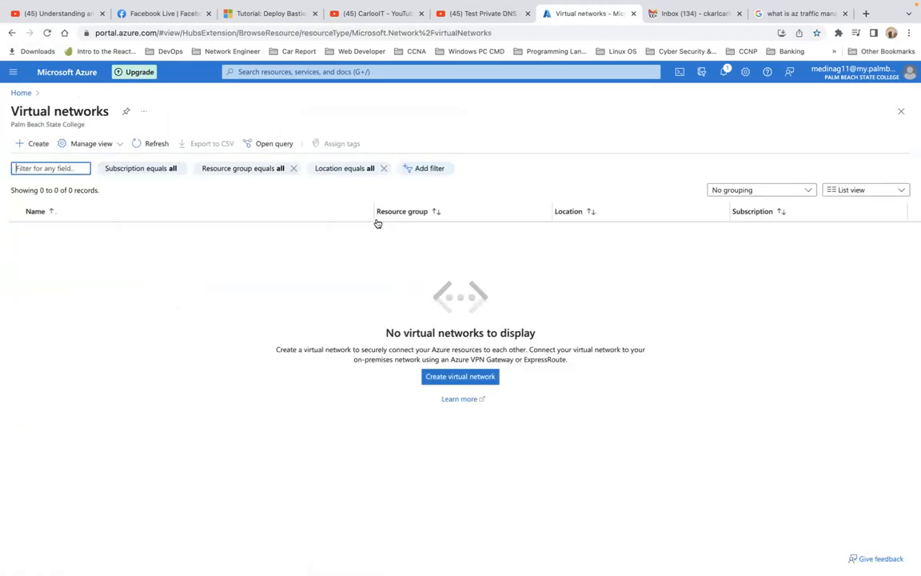
left_click(470, 377)
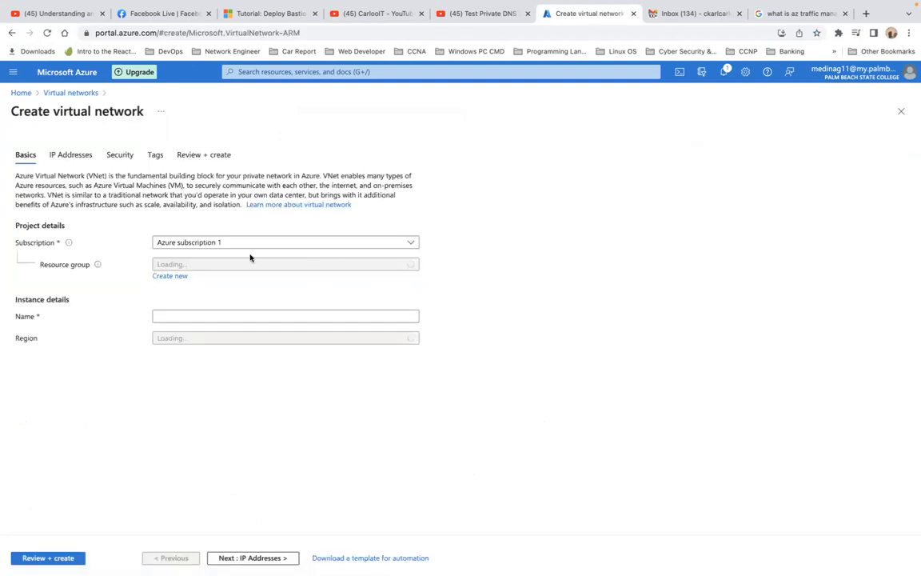
left_click(213, 264)
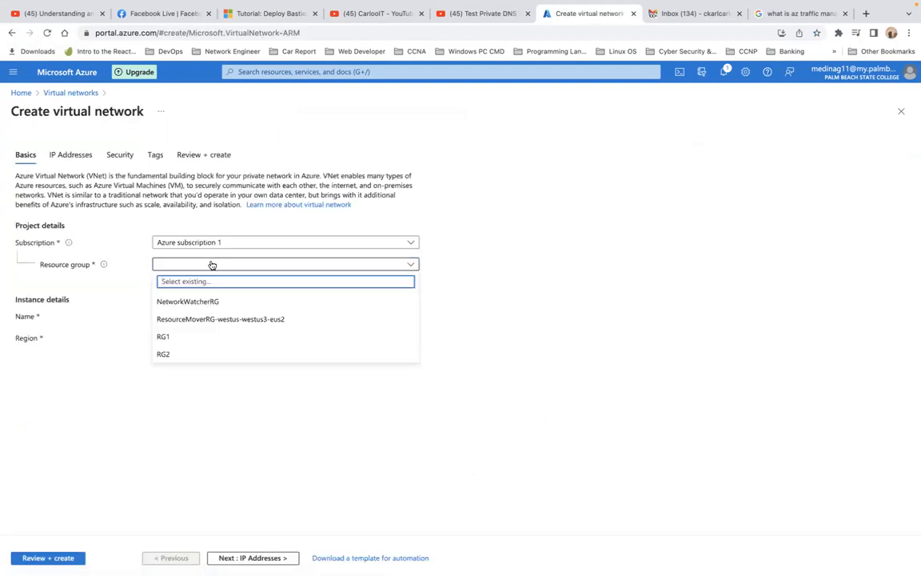
left_click(198, 338)
left_click(204, 317)
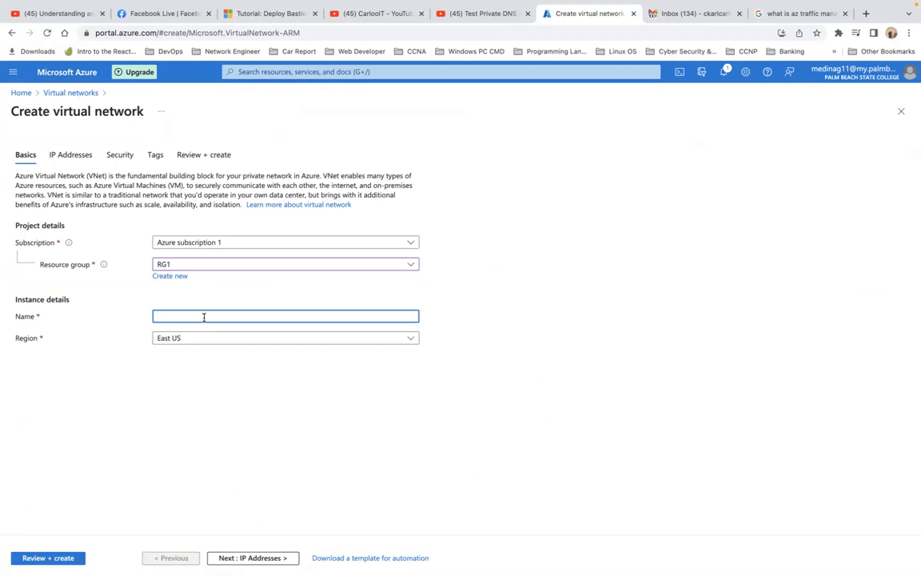
type("Vnet1")
left_click(243, 558)
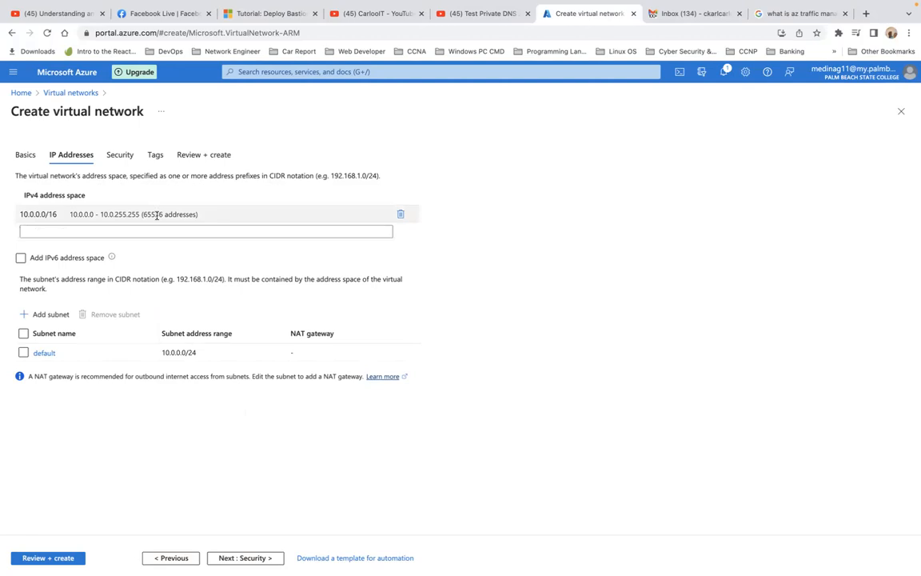
- Add 172.2.0.0/8 as a second IPv4 address space for the virtual network
left_click(134, 233)
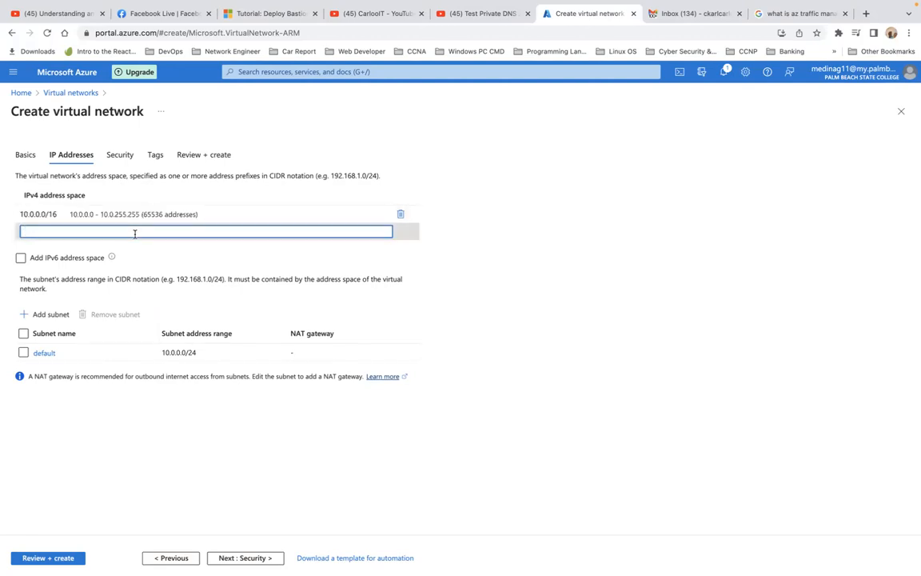
type("172.")
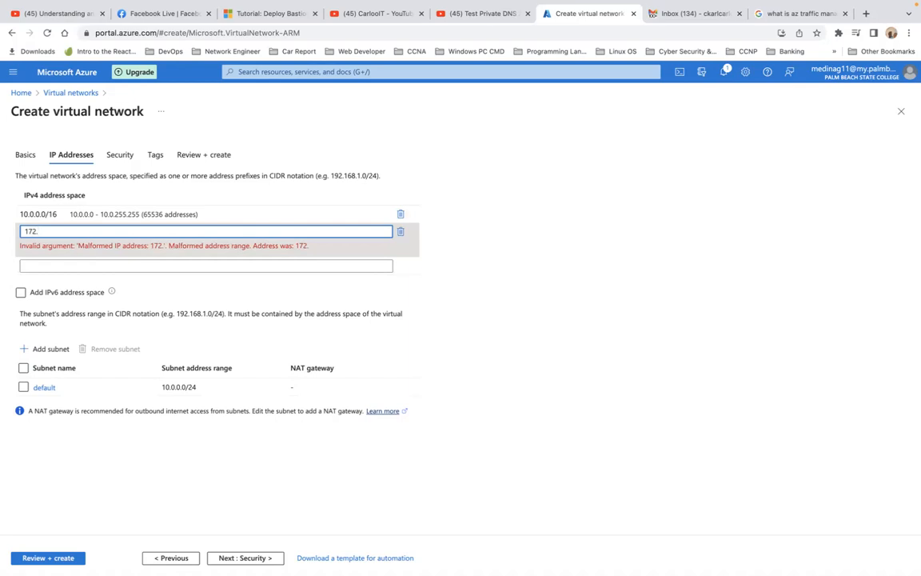
type("2.0.0.")
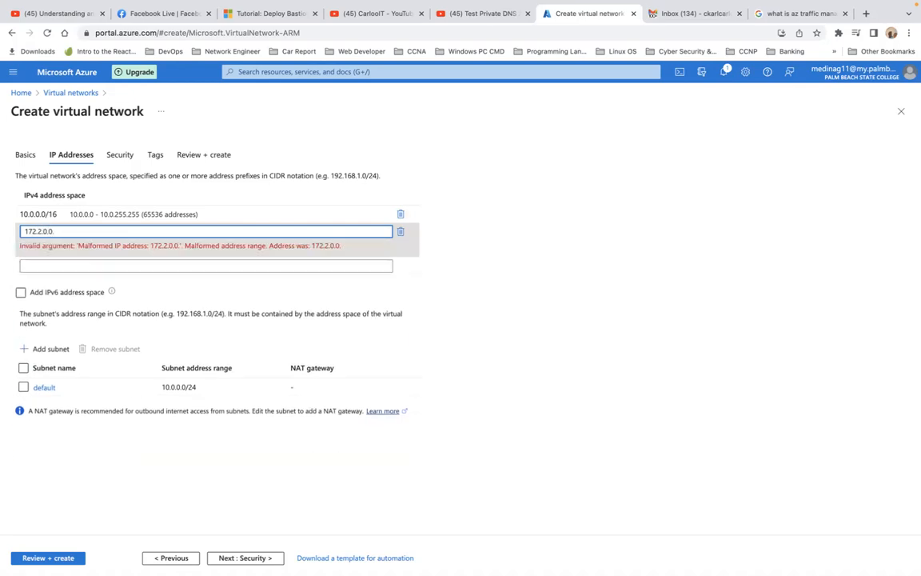
key("BackSpace")
type("/8")
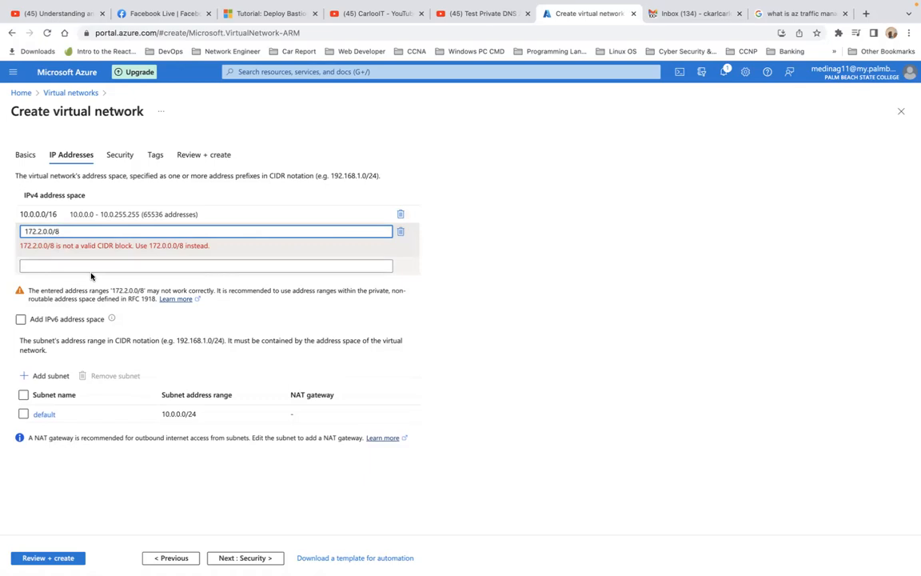
- Change the second IPv4 address space to 172.0.0.0/8 and leave for the home page, discarding the unsaved virtual network
key("Left")
key("Left")
key("Left")
key("Left")
key("Left")
key("Left")
key("BackSpace")
type("0")
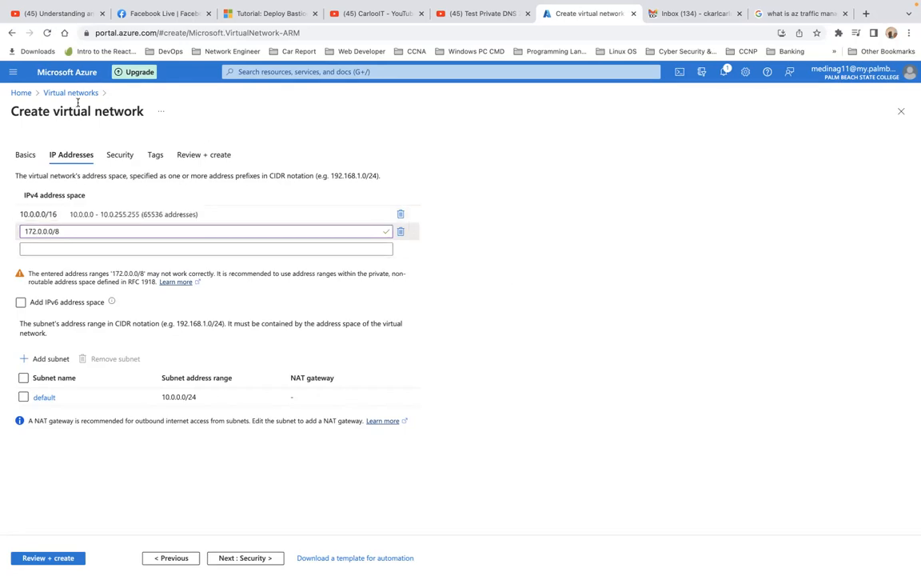
left_click(21, 93)
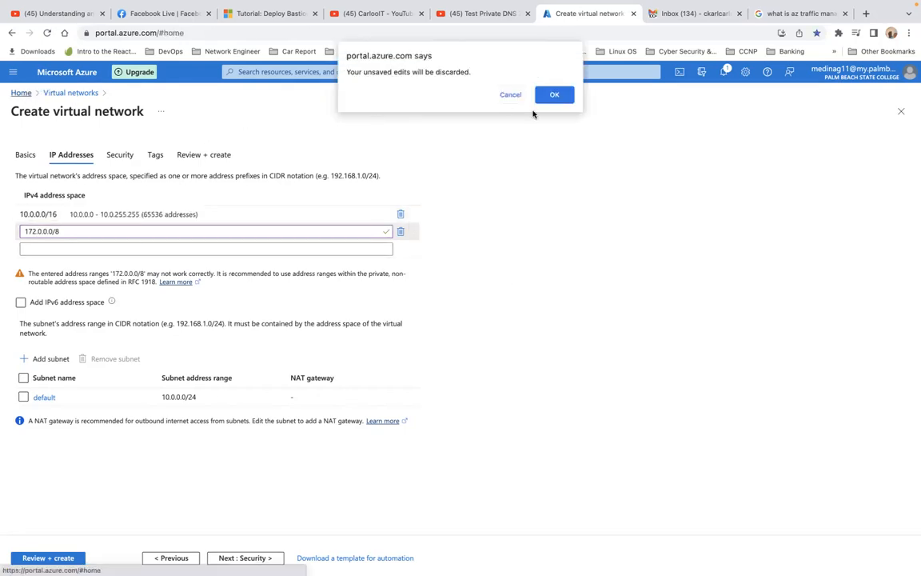
left_click(552, 94)
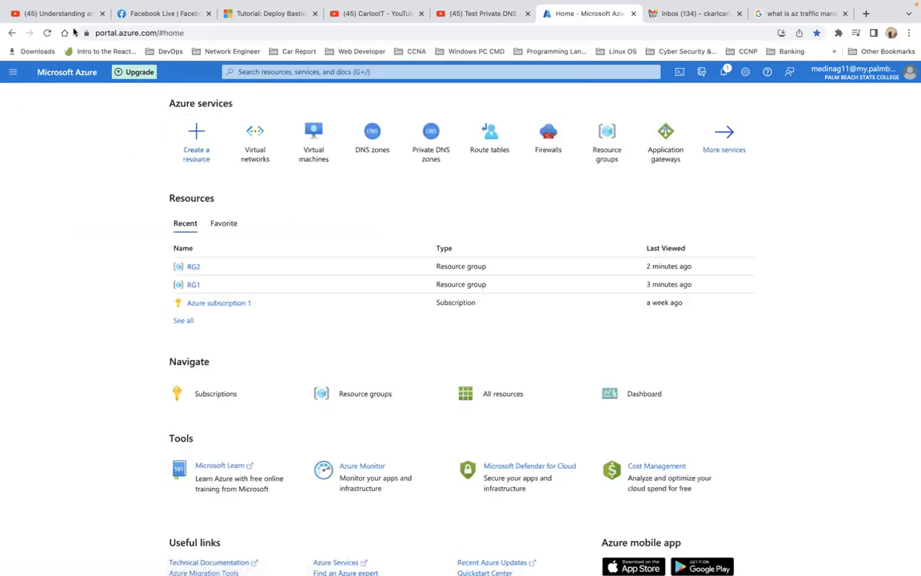
- Refresh the portal home page and start a new virtual network in a newly created resource group named RG1
left_click(47, 33)
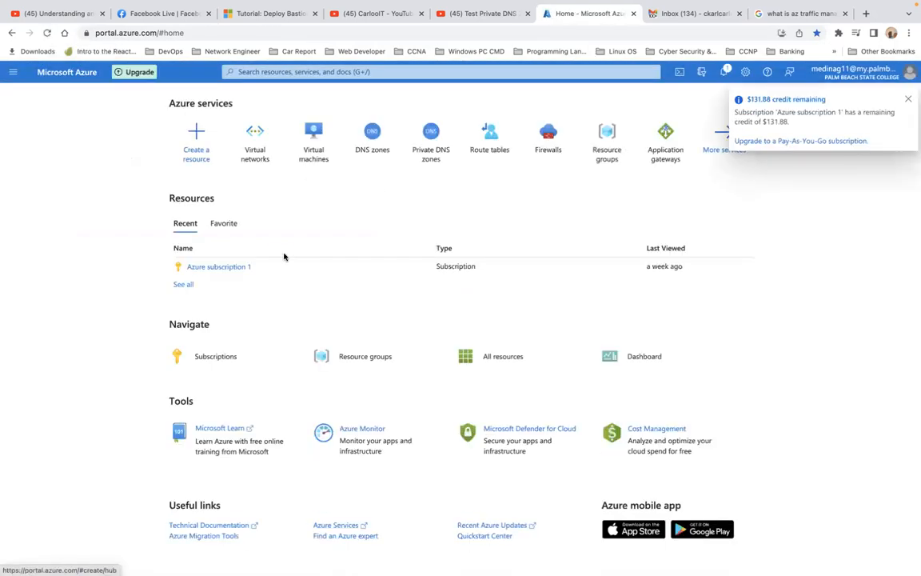
left_click(265, 157)
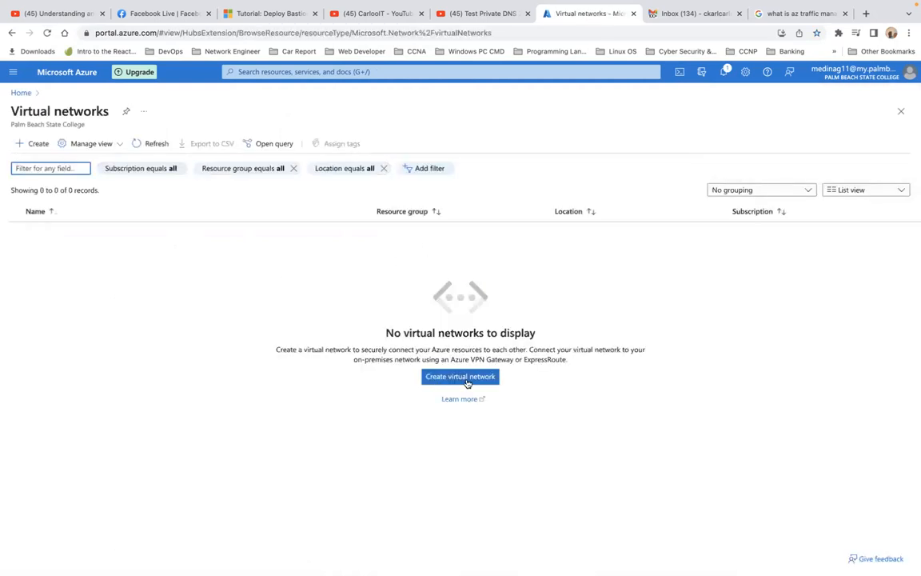
left_click(461, 376)
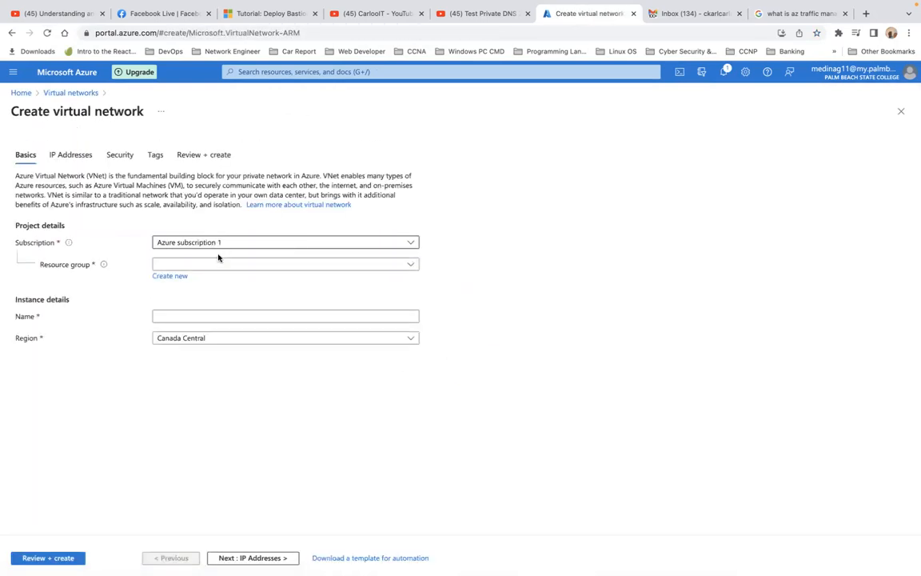
left_click(178, 276)
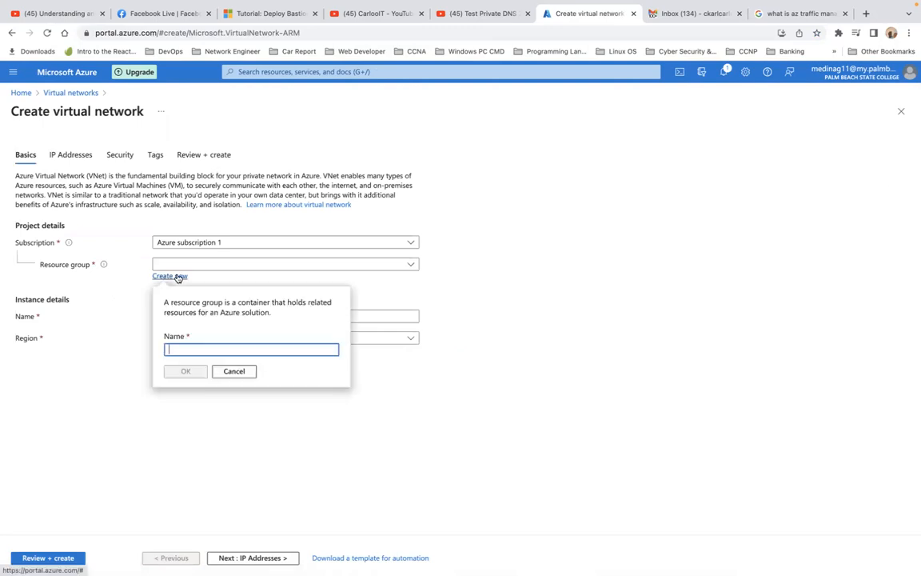
type("RG1")
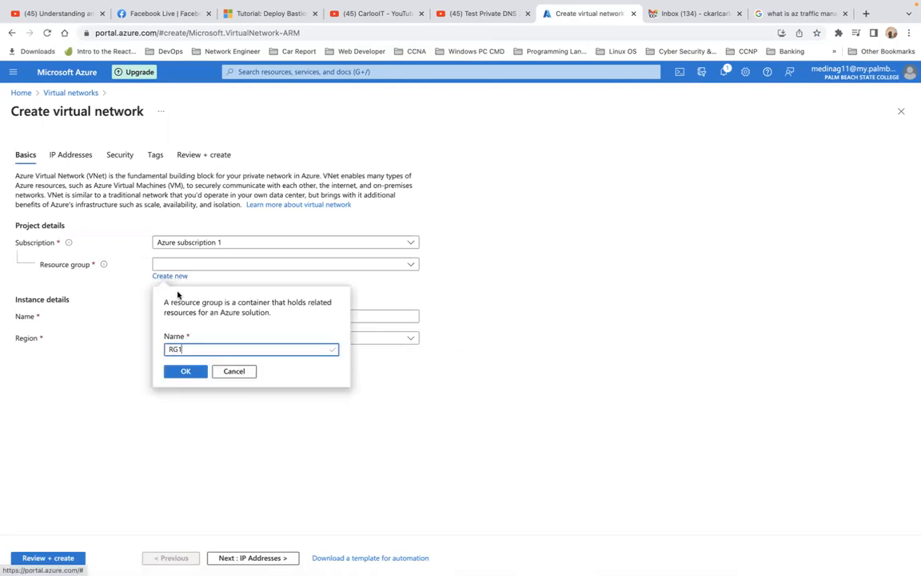
left_click(186, 371)
- Name the virtual network vNet
left_click(210, 316)
type("vnet")
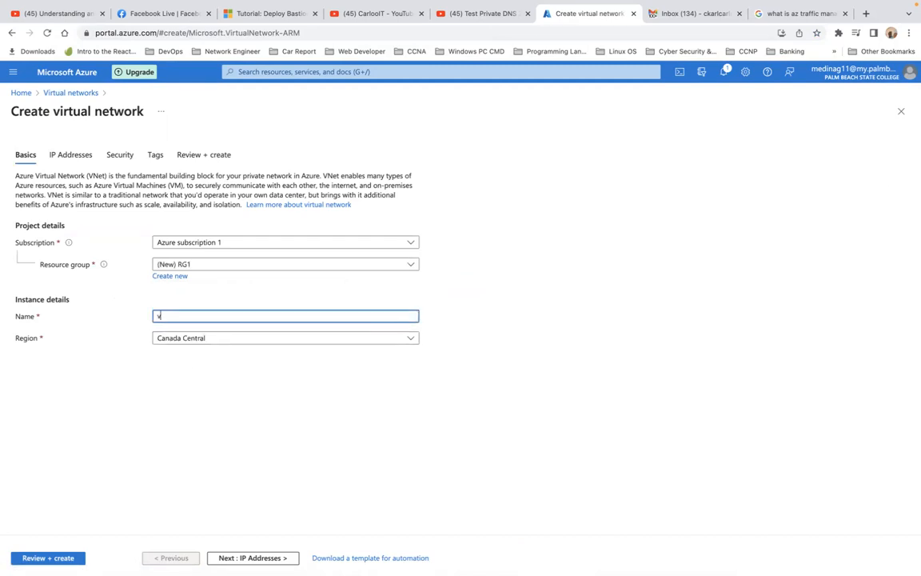
key("BackSpace")
key("BackSpace")
key("BackSpace")
type("Net")
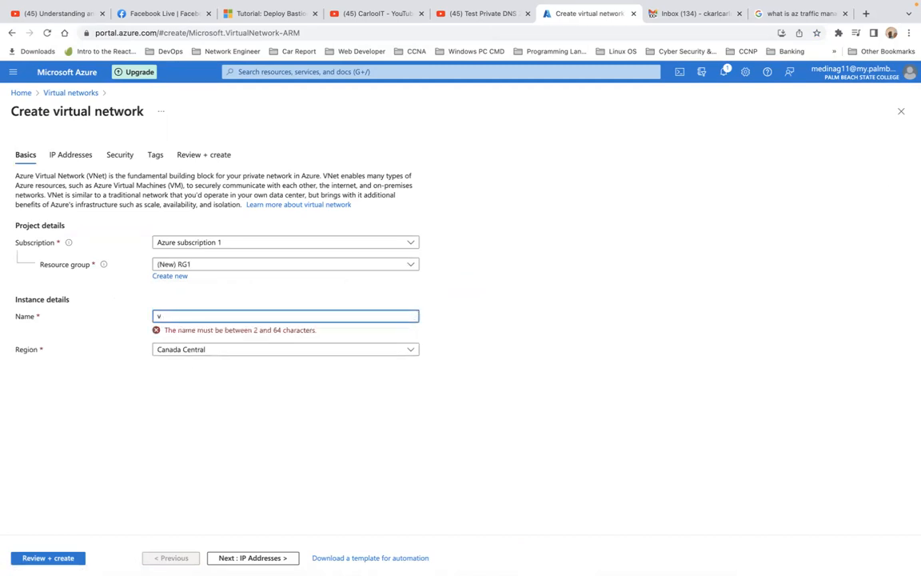
key("BackSpace")
key("BackSpace")
key("BackSpace")
key("BackSpace")
type("vNet")
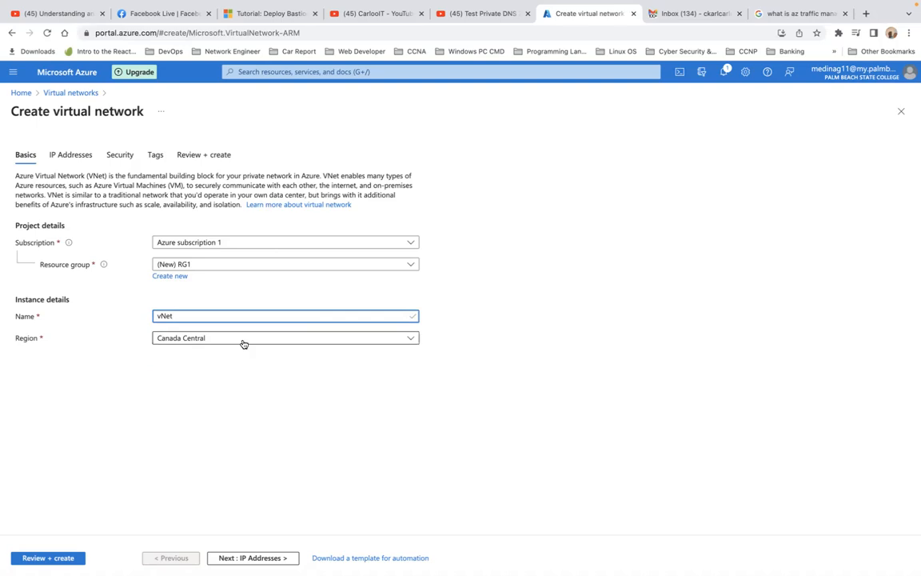
- Set the virtual network's region to East US and proceed to its IP address settings
left_click(244, 342)
left_click(237, 285)
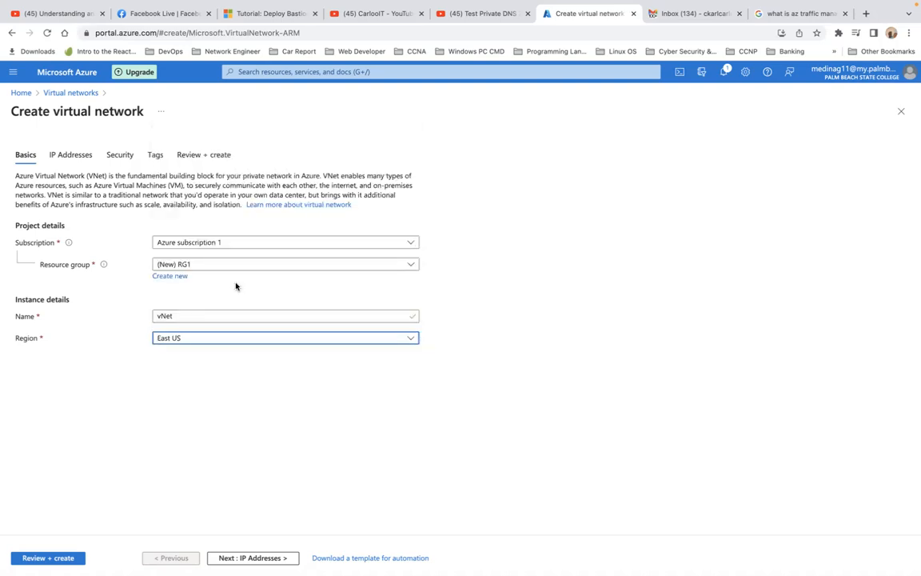
left_click(253, 557)
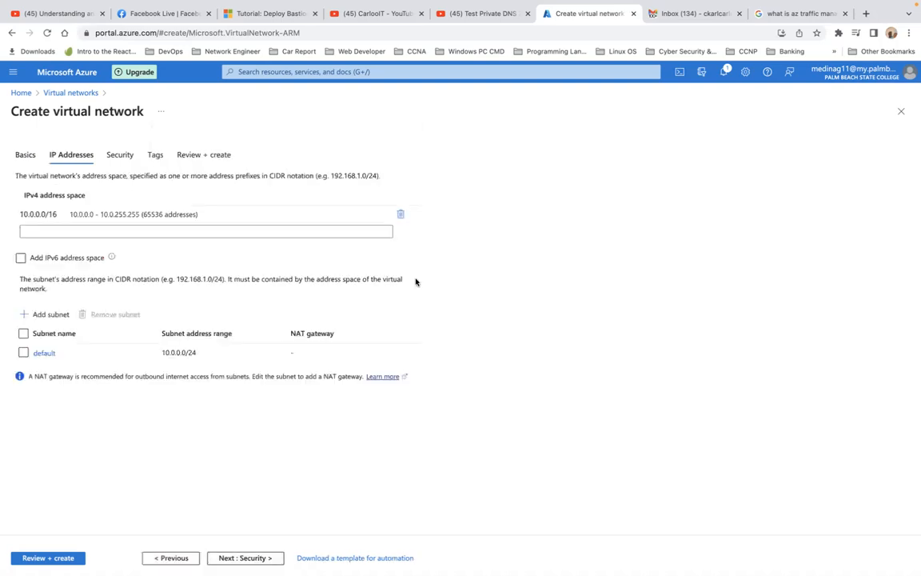
- Add 172.0.0.0/8 as a second IPv4 address space for the virtual network
left_click(184, 230)
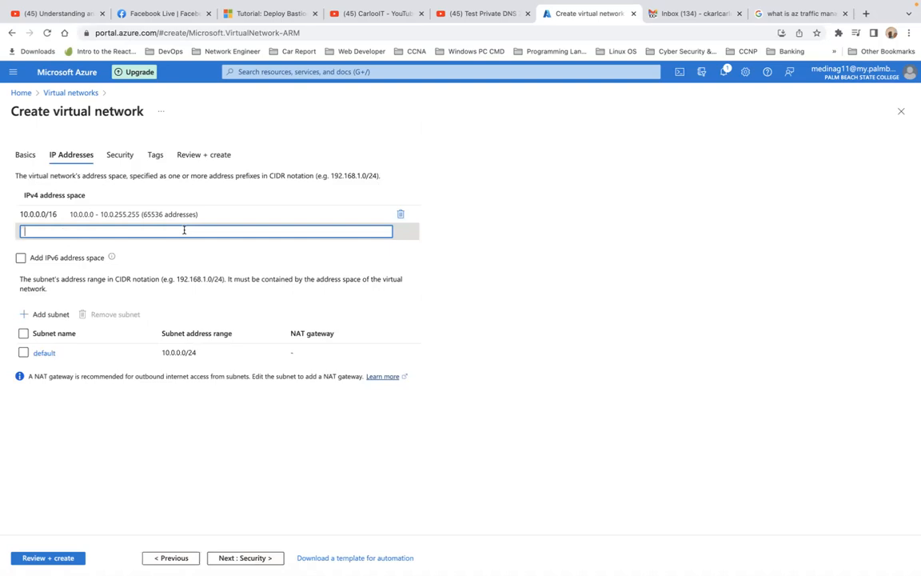
type("172.")
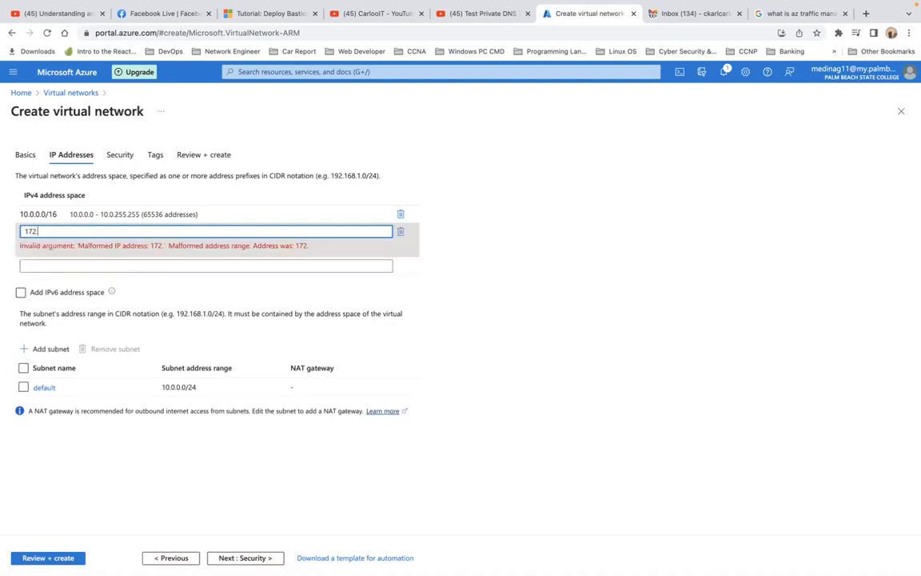
type("0.0.0")
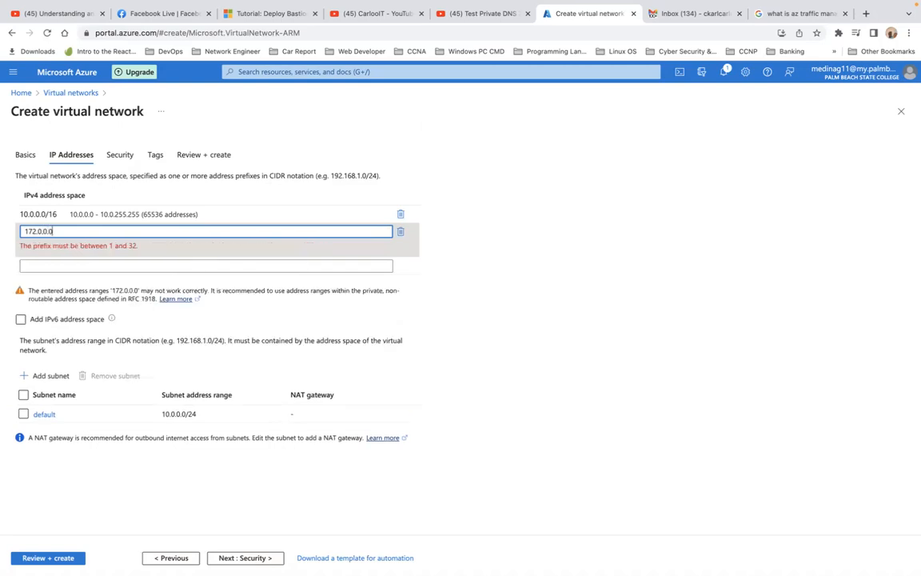
type("/")
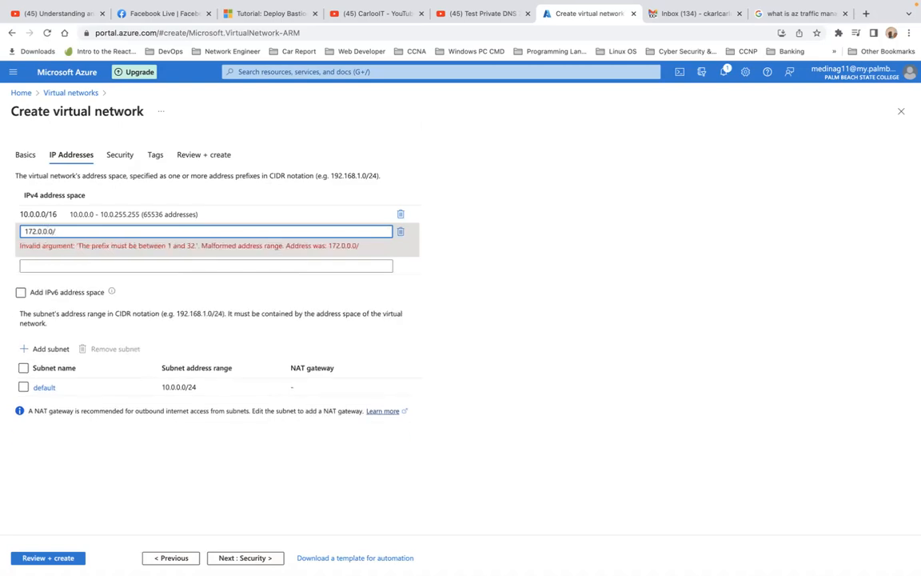
type("8")
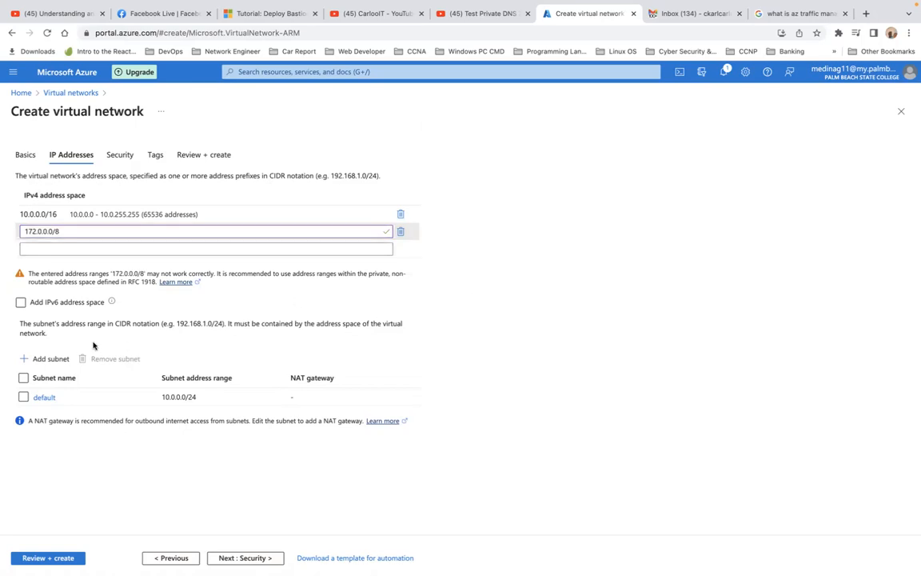
- Add a subnet named Subnet1 with the address range 172.16.0.0/16 to the virtual network
left_click(55, 360)
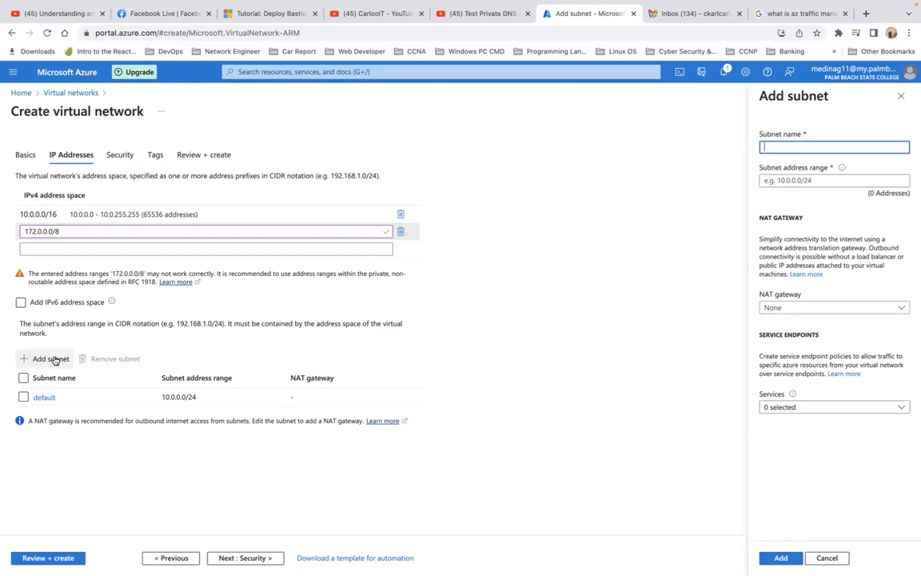
type("Subnet1")
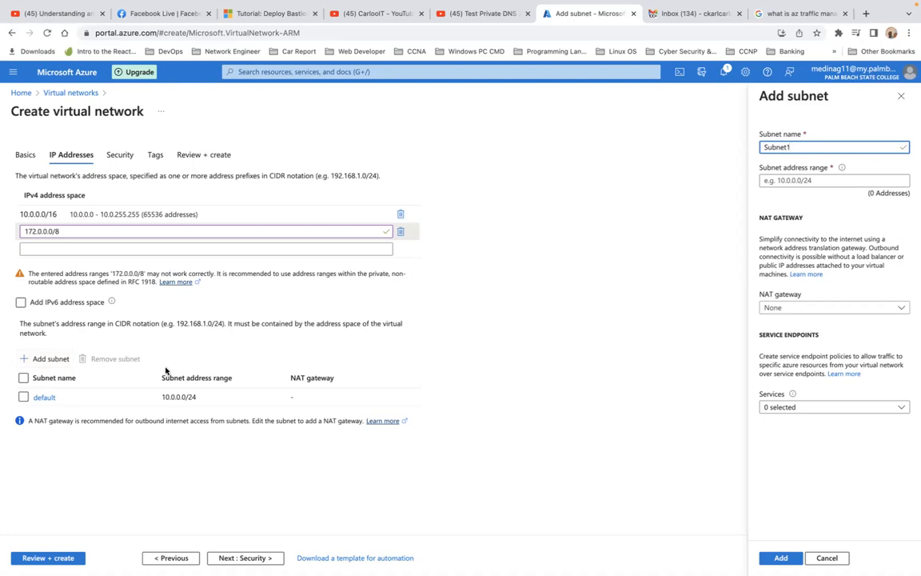
left_click(771, 182)
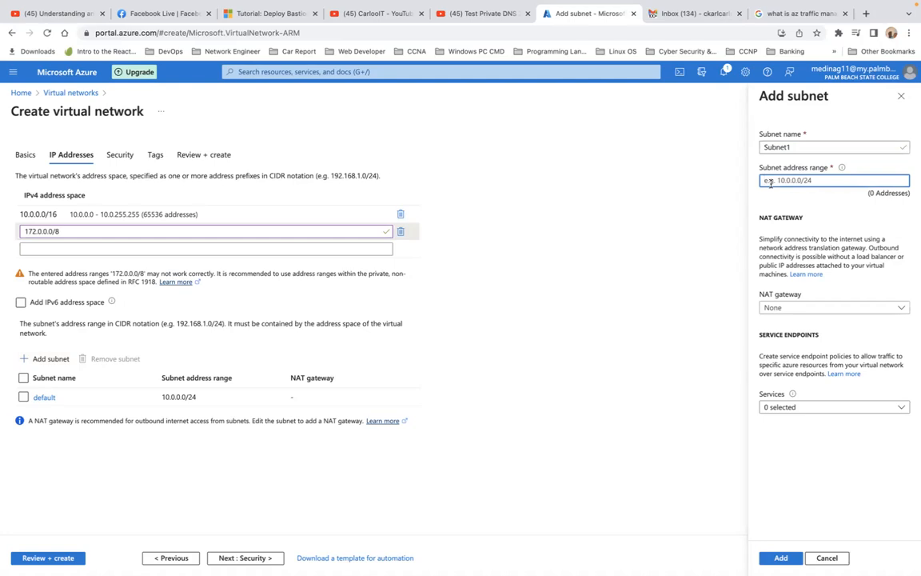
type("172")
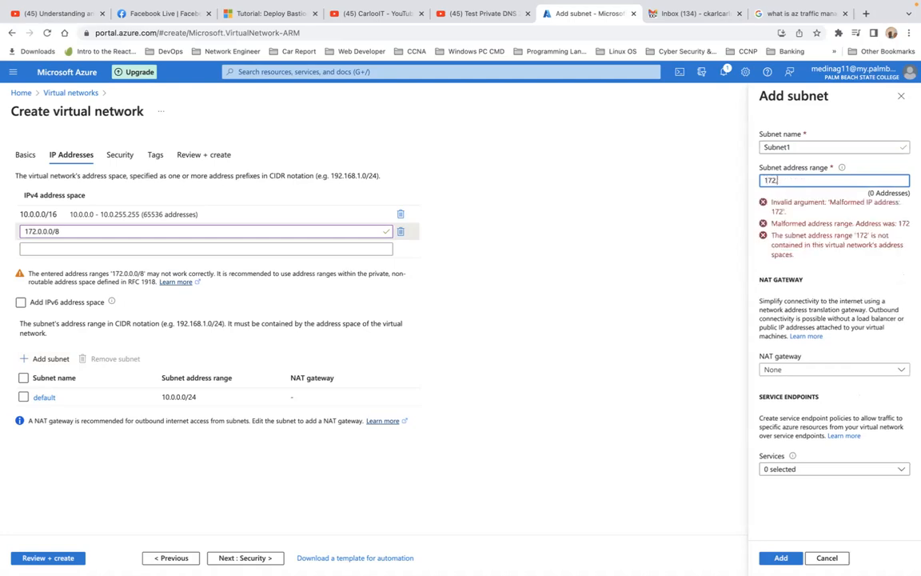
type(".")
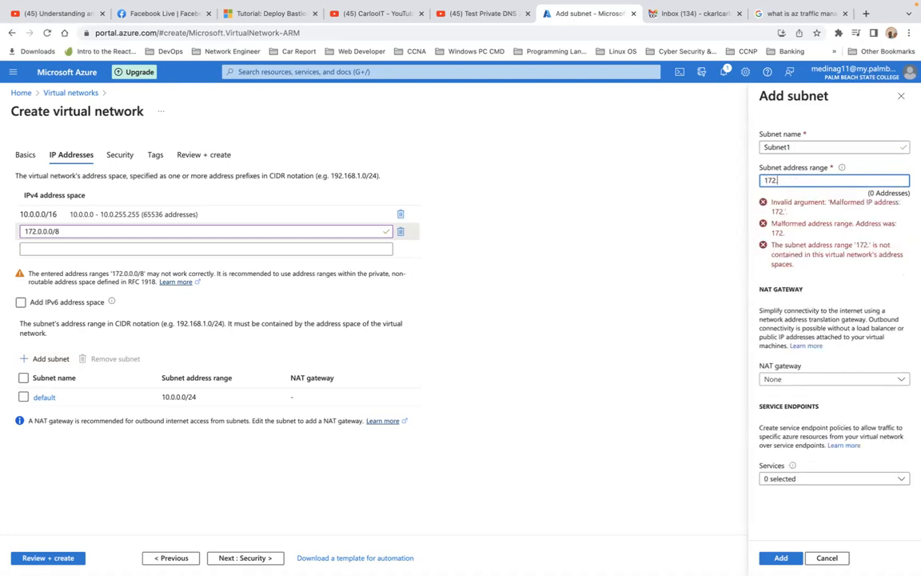
type("16.0.0/")
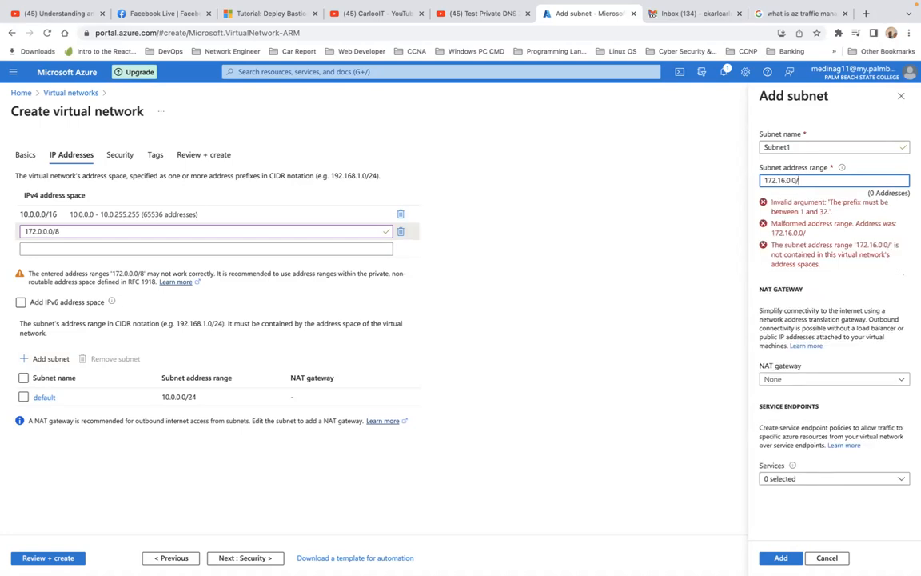
type("16")
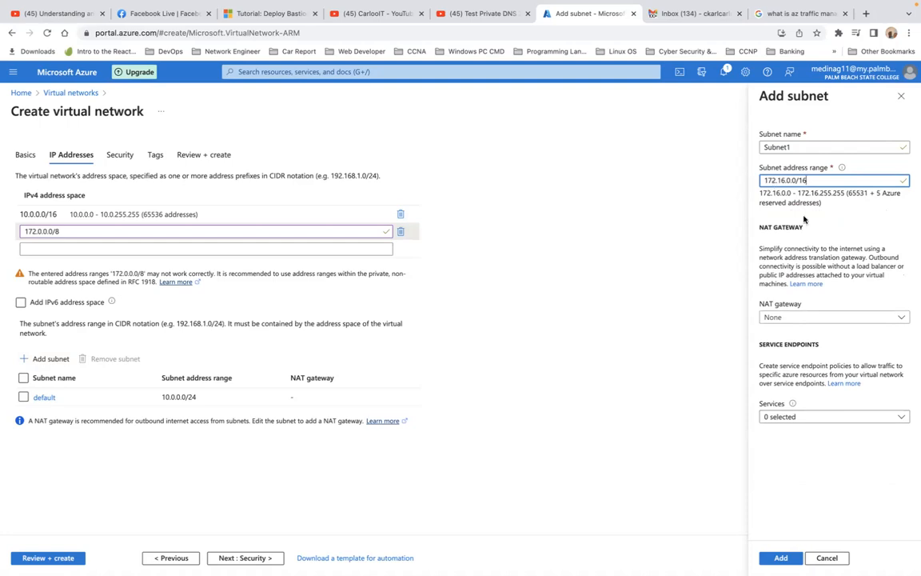
left_click(779, 558)
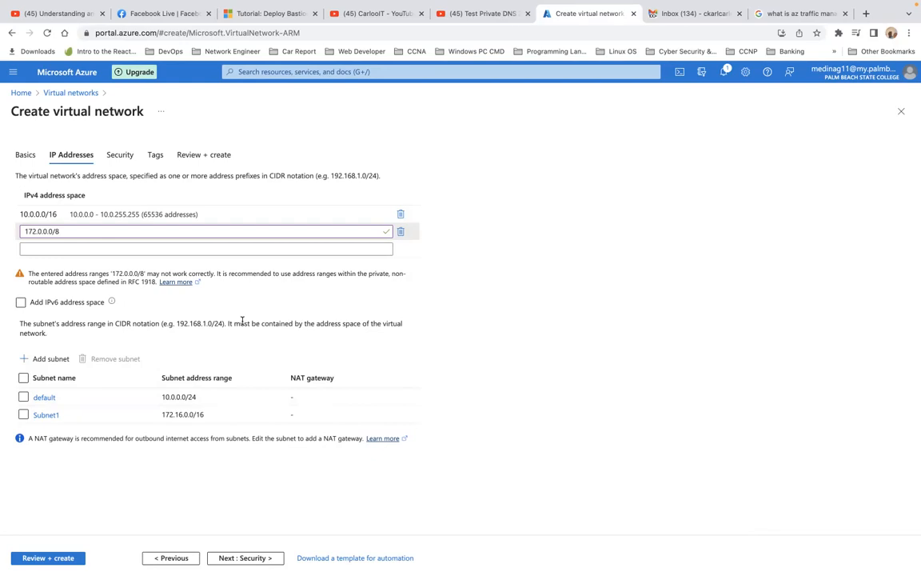
- Remove the 10.0.0.0/16 address space and create the virtual network, leaving the security options disabled and the tags empty
left_click(401, 216)
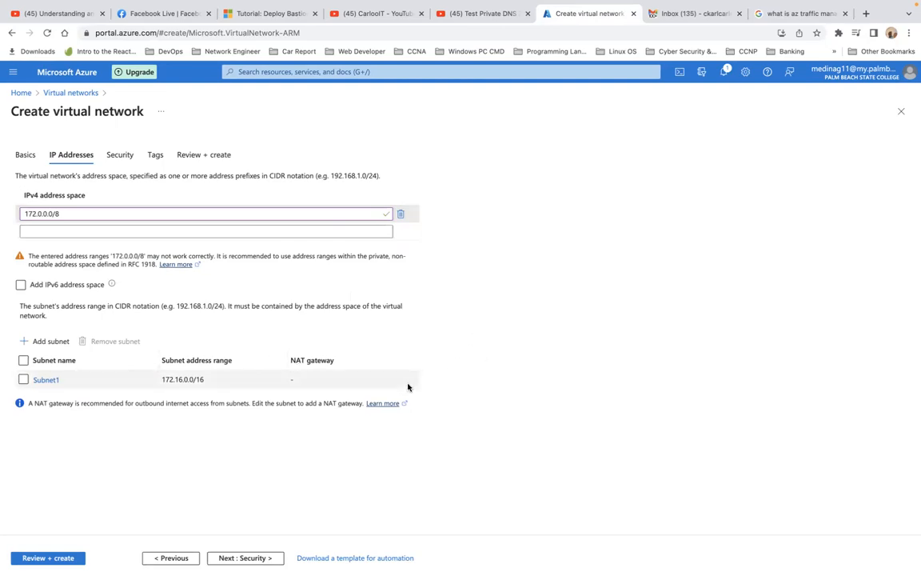
left_click(249, 557)
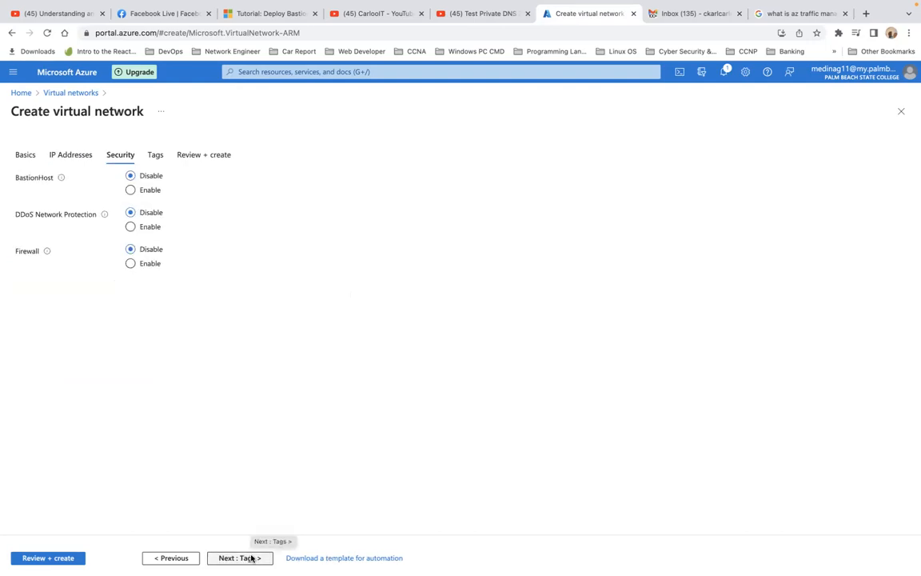
left_click(250, 557)
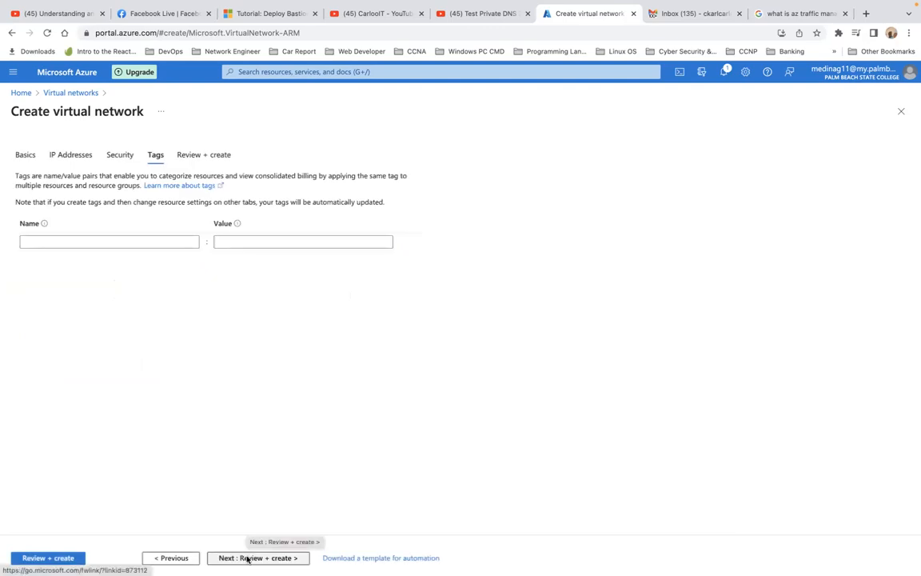
left_click(248, 557)
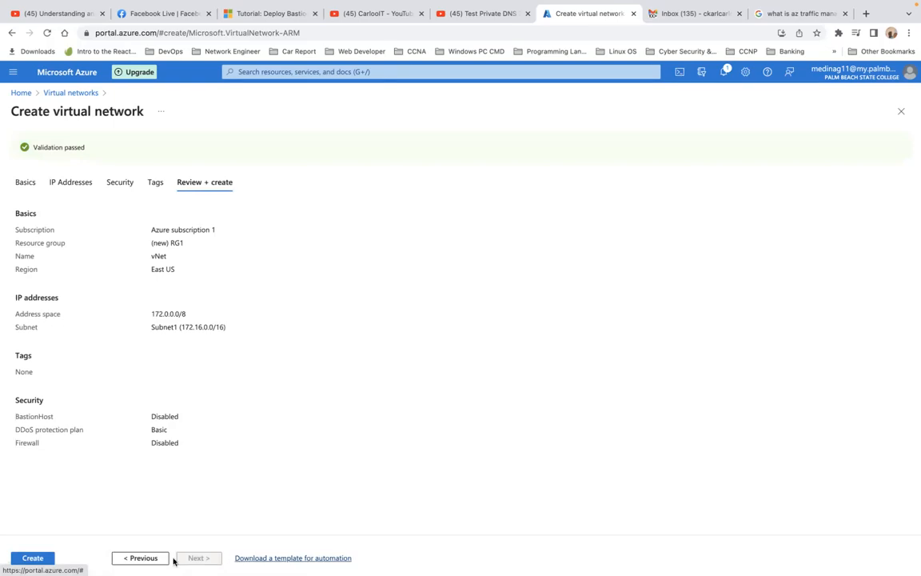
left_click(33, 558)
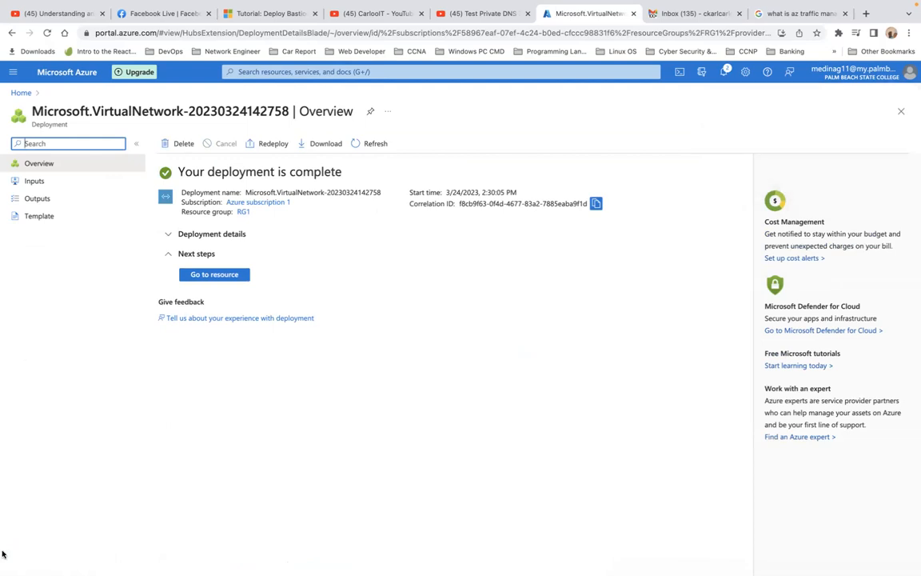
- Open the virtual machines list from the portal home and start creating a new Azure virtual machine
left_click(22, 92)
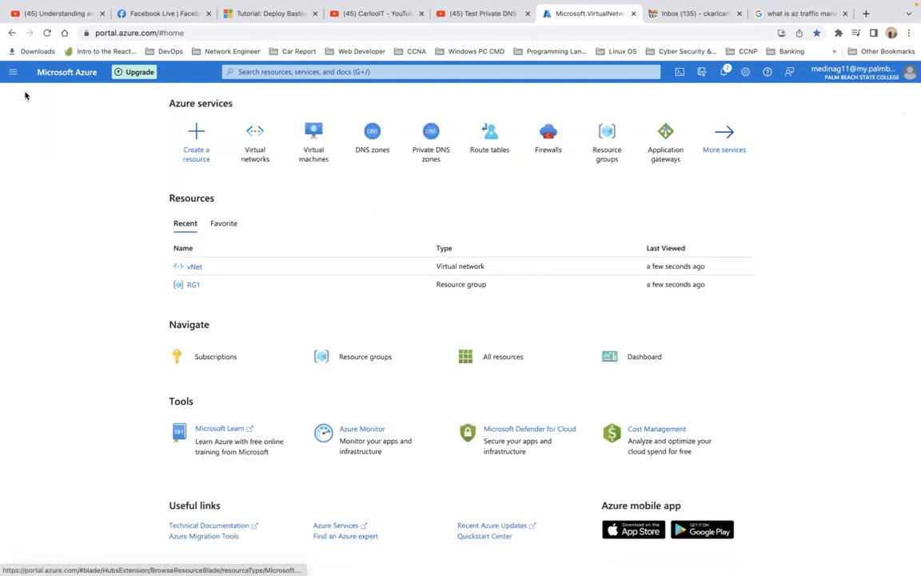
left_click(312, 137)
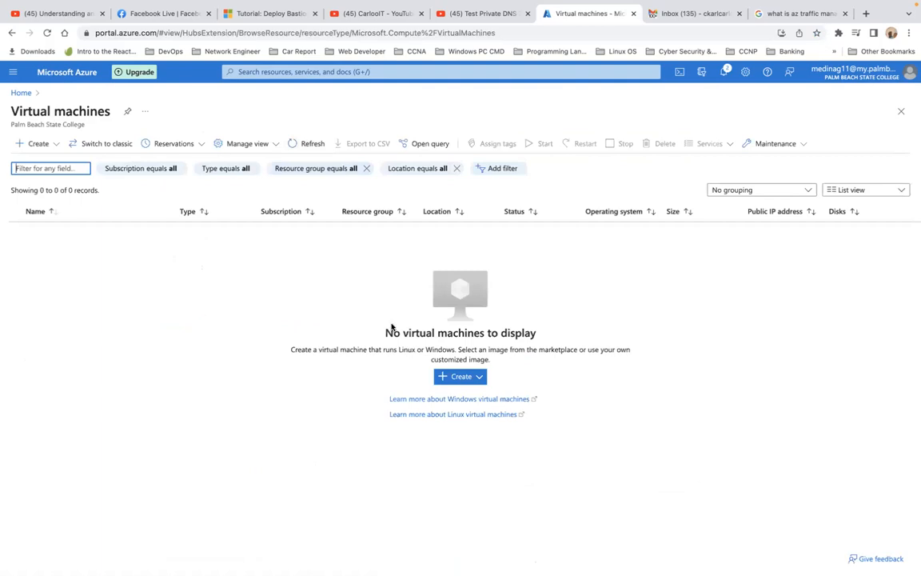
left_click(468, 378)
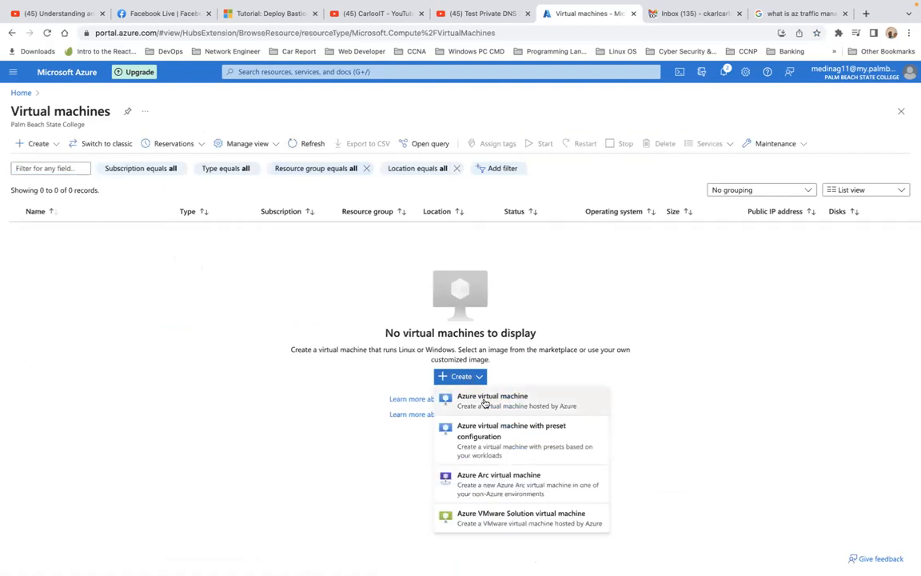
left_click(480, 402)
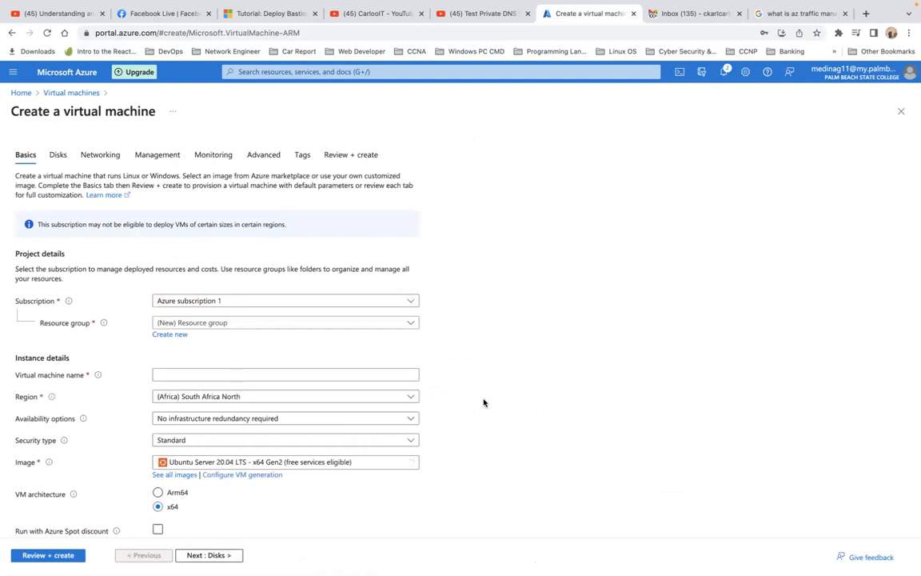
- Assign the new virtual machine to resource group RG1 and name it VM1
left_click(219, 323)
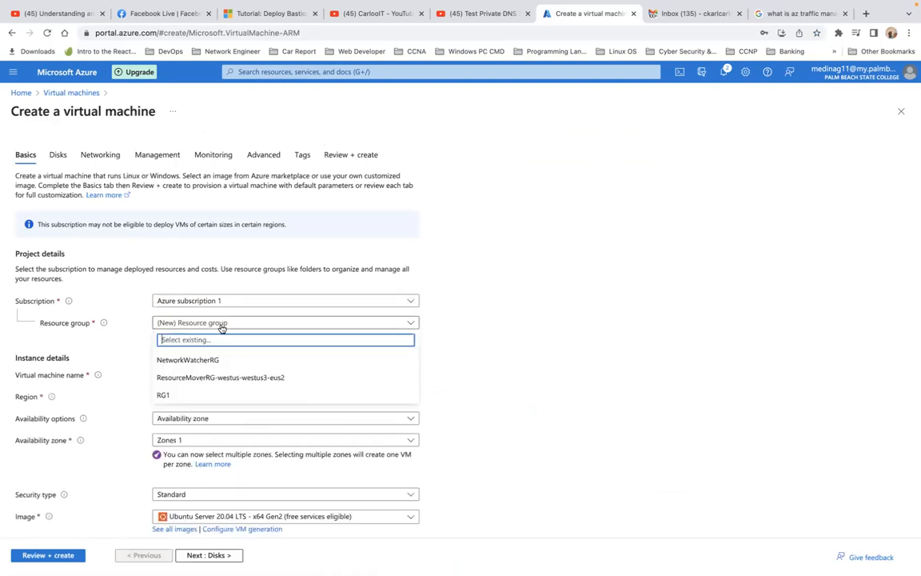
left_click(211, 397)
scroll(312, 352, "down", 2)
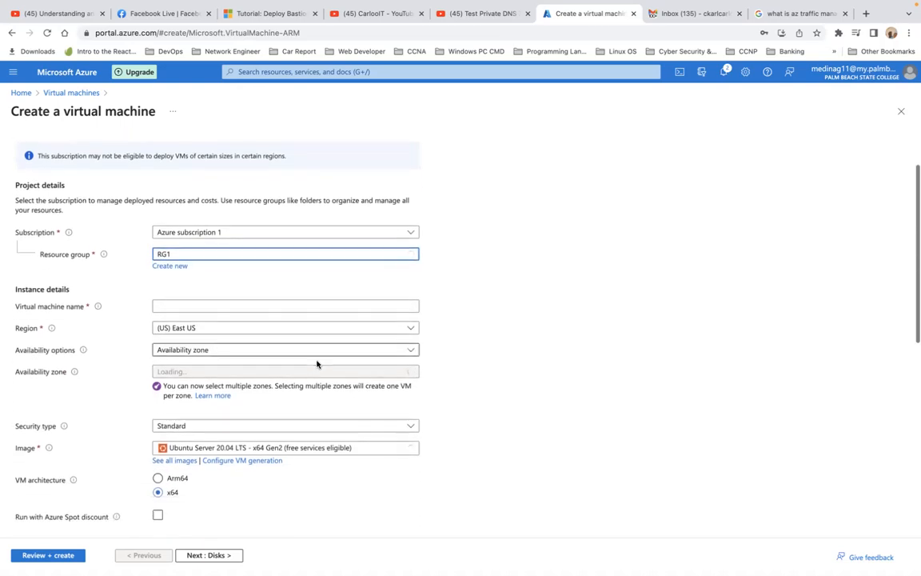
left_click(292, 289)
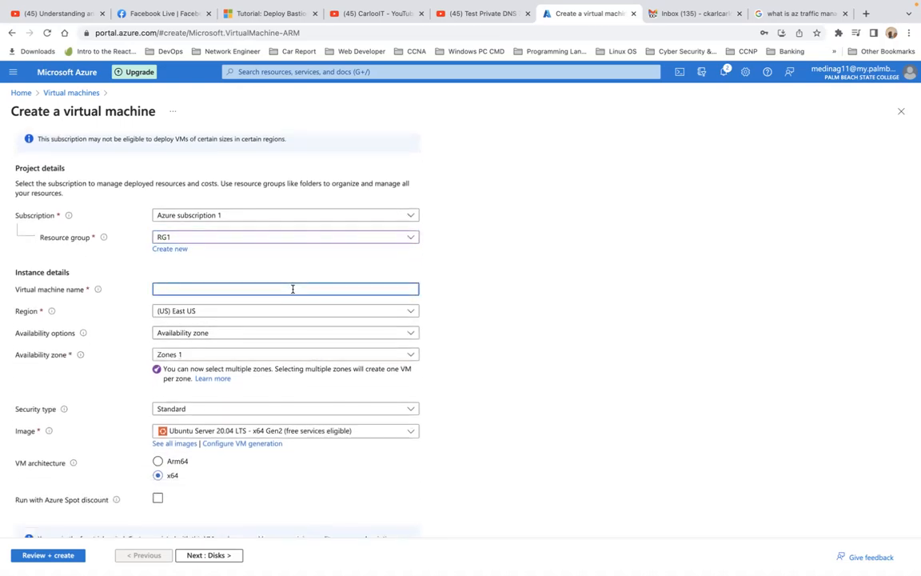
type("VM1")
- Choose Windows Server 2016 Datacenter - x64 Gen2 as the virtual machine's image
scroll(378, 230, "down", 2)
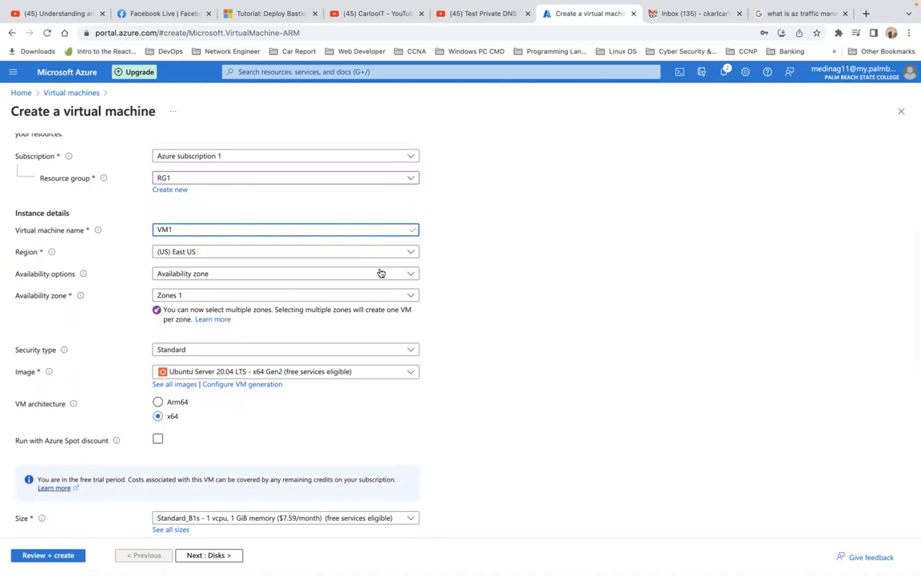
scroll(408, 335, "down", 1)
left_click(410, 340)
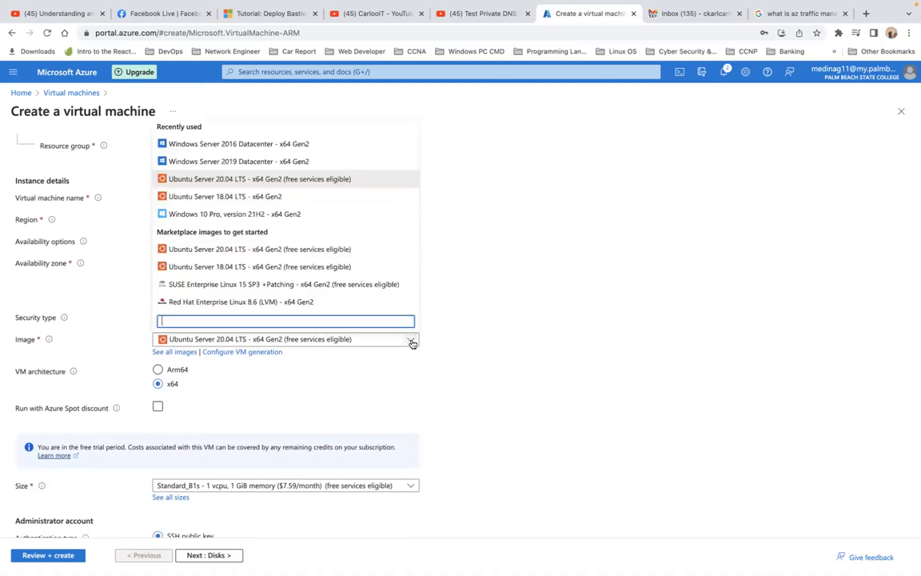
left_click(333, 147)
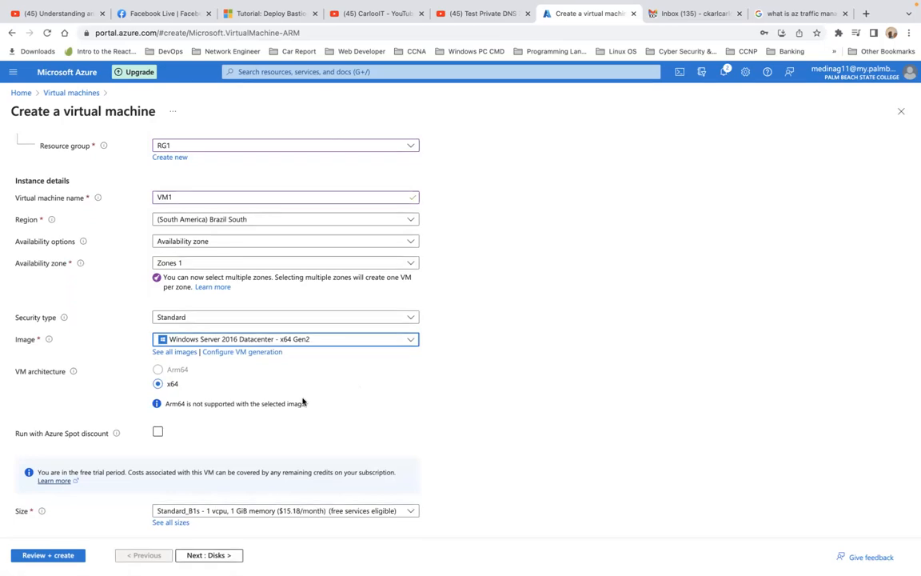
- Enter the administrator username, enter and confirm the account password, and proceed past the default disk settings to networking
scroll(304, 401, "down", 2)
scroll(302, 401, "down", 1)
left_click(231, 445)
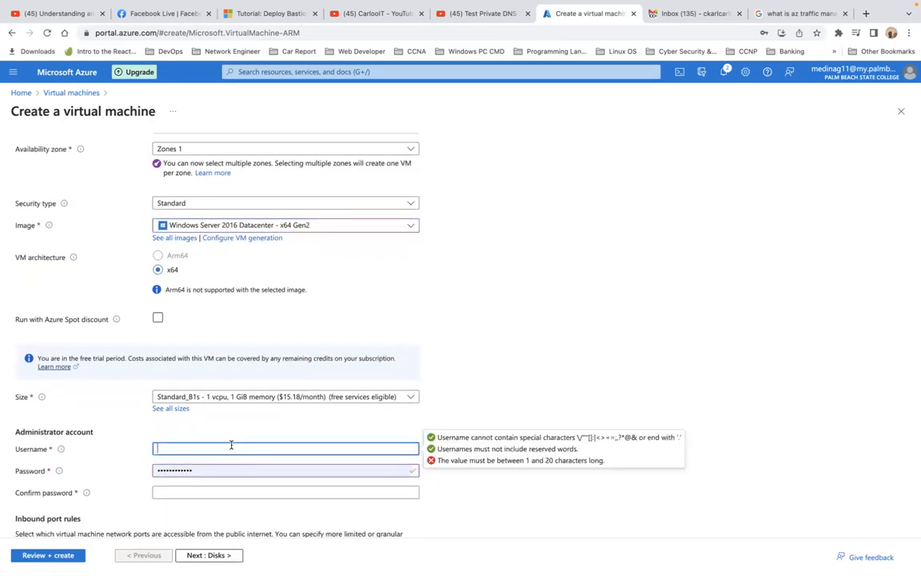
type("Karl")
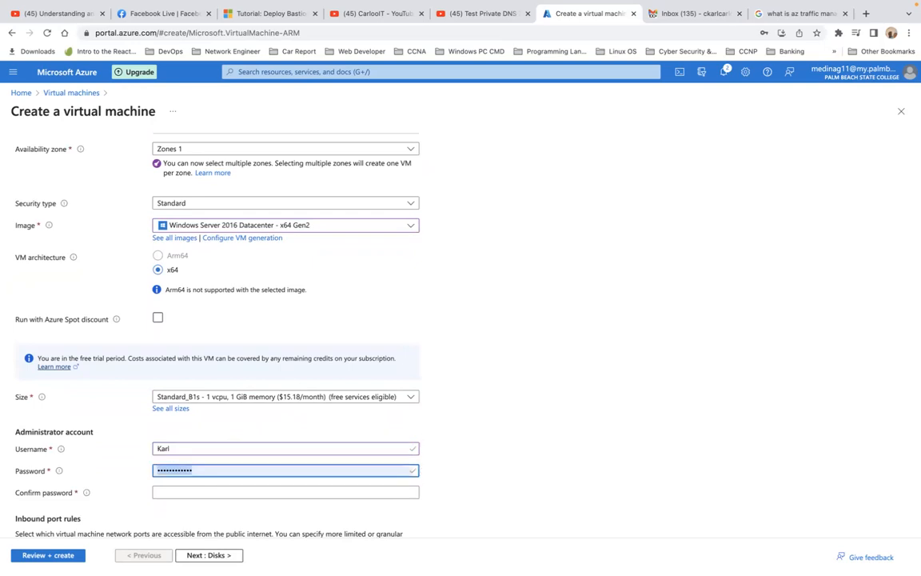
type("P••••••")
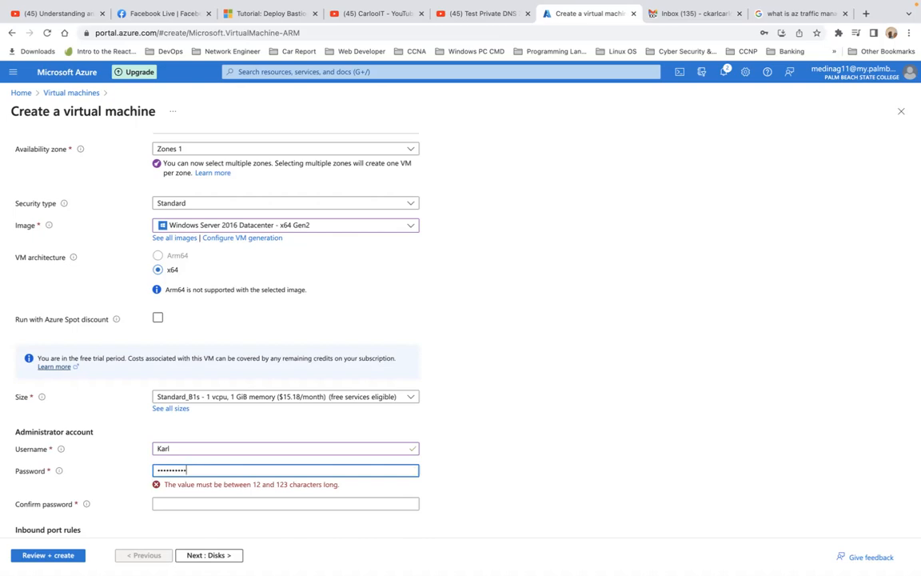
key("Tab")
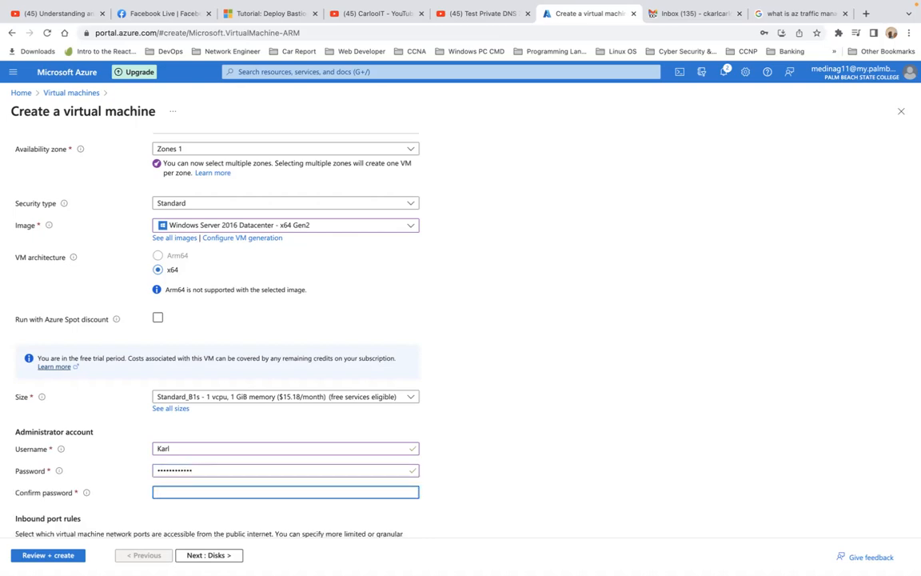
type("•••••••••")
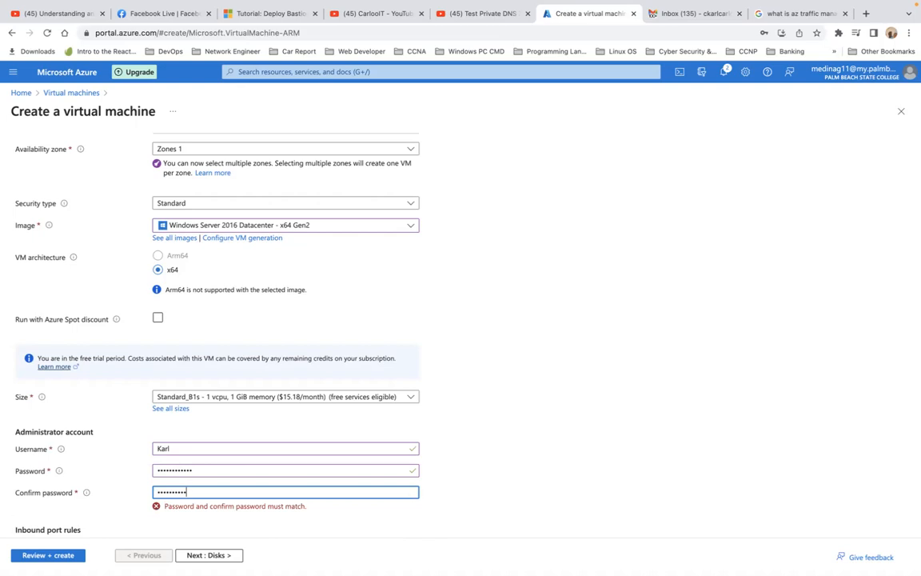
scroll(460, 336, "down", 2)
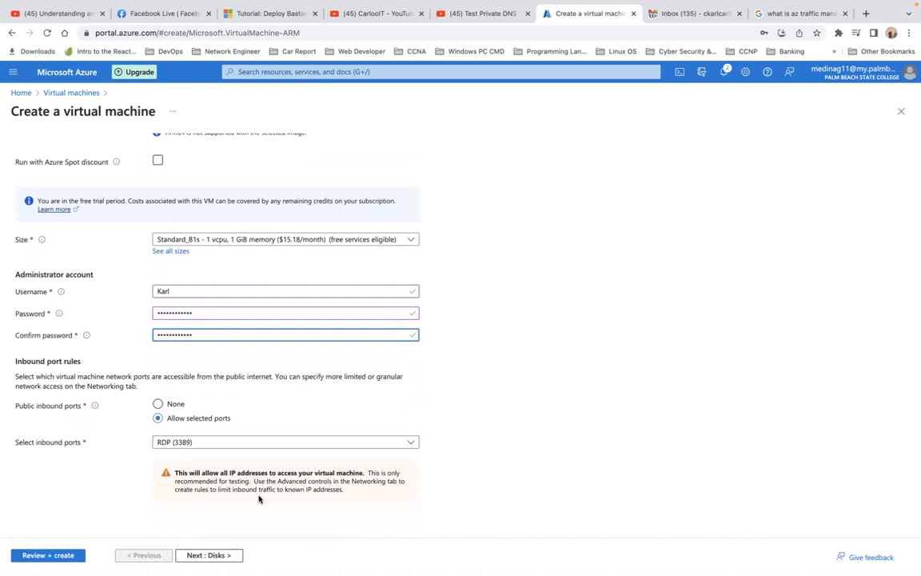
left_click(209, 555)
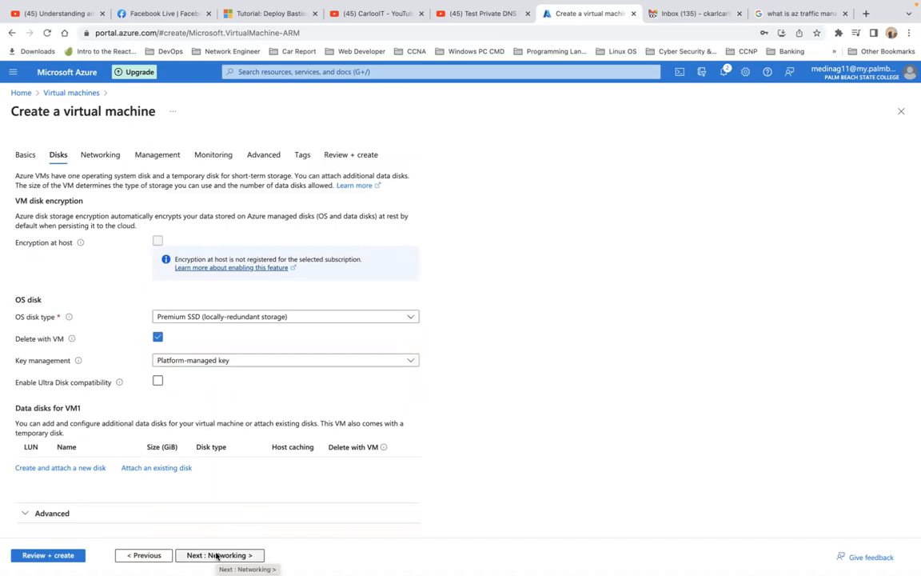
left_click(216, 554)
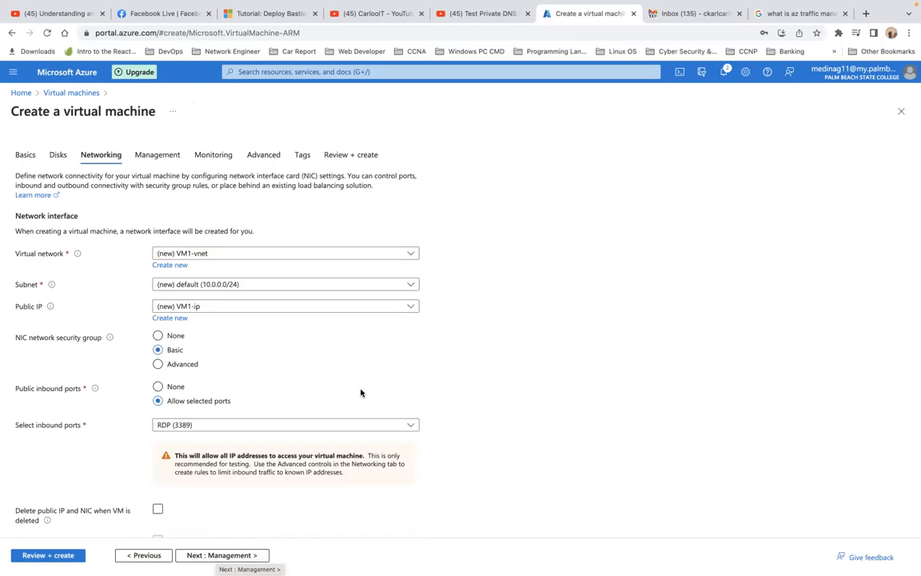
- Look for an existing virtual network to assign to the virtual machine, and reload the creation page
left_click(412, 255)
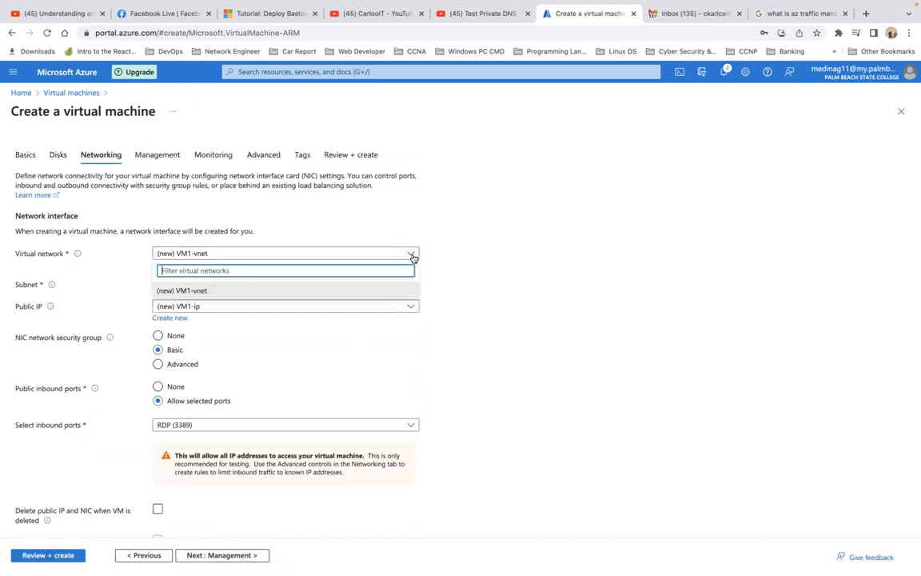
left_click(475, 273)
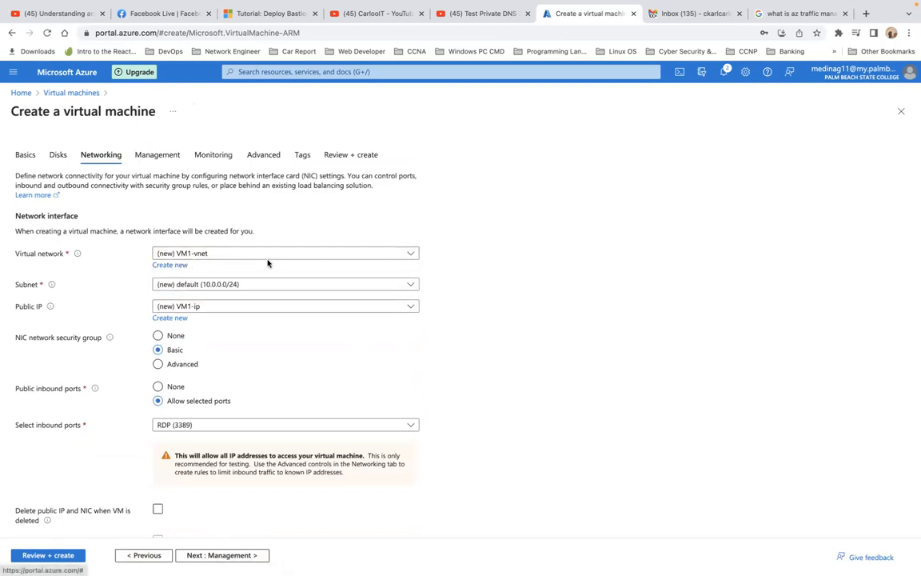
left_click(325, 256)
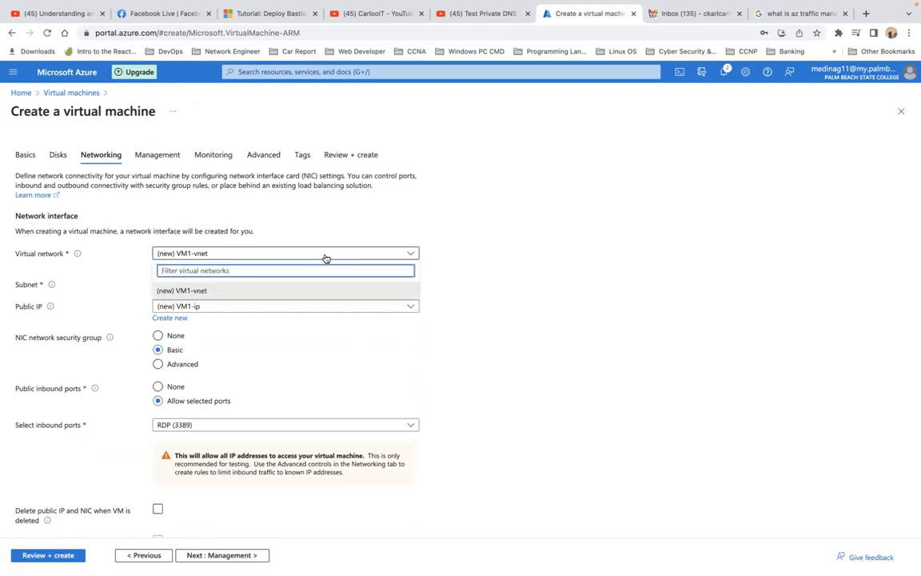
left_click(276, 290)
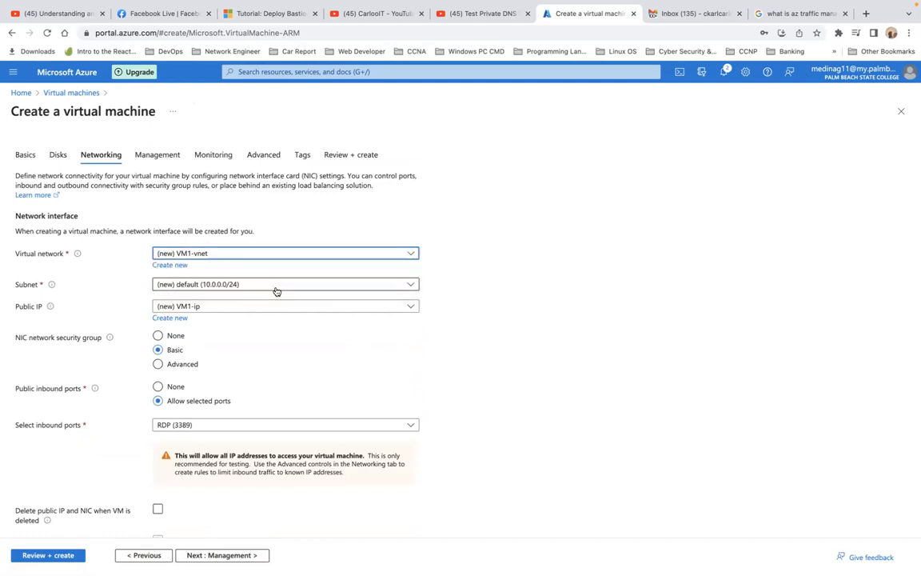
left_click(350, 255)
left_click(485, 245)
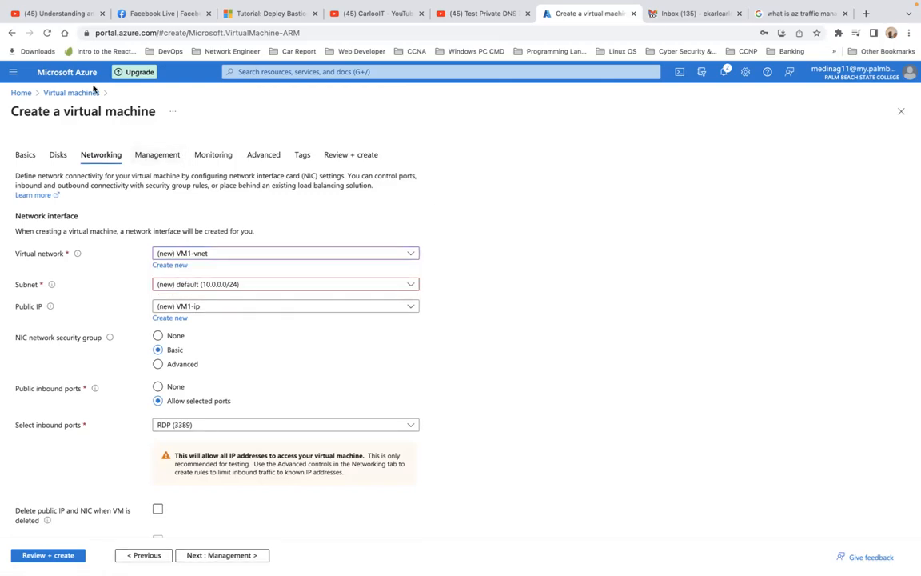
left_click(48, 34)
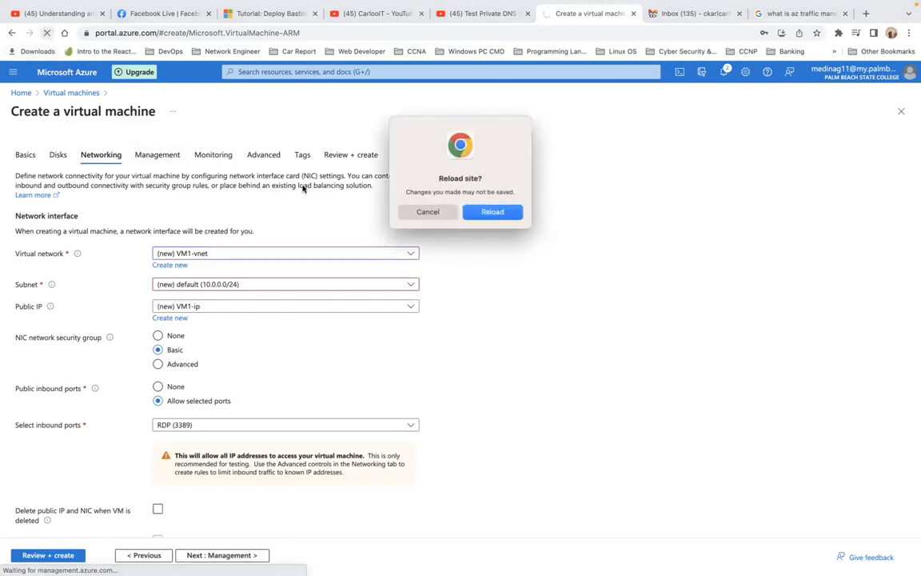
left_click(492, 212)
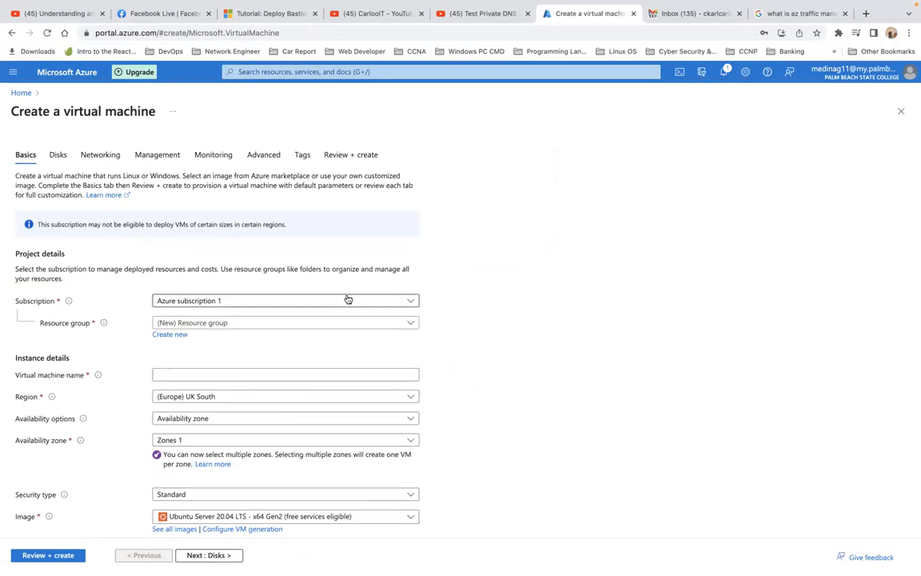
- Set the resource group to RG1 and name the virtual machine VM1 in the reloaded form
left_click(306, 324)
left_click(262, 395)
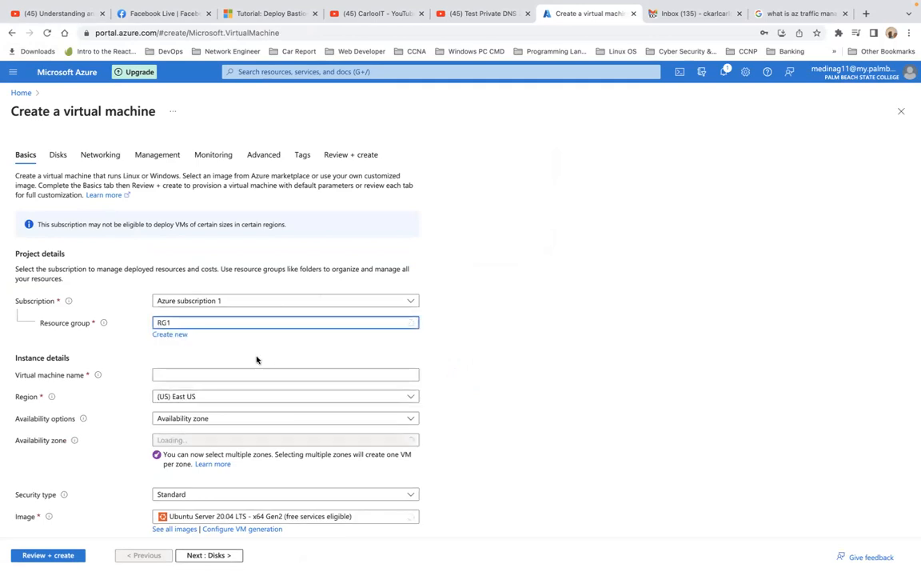
scroll(256, 360, "down", 3)
left_click(278, 284)
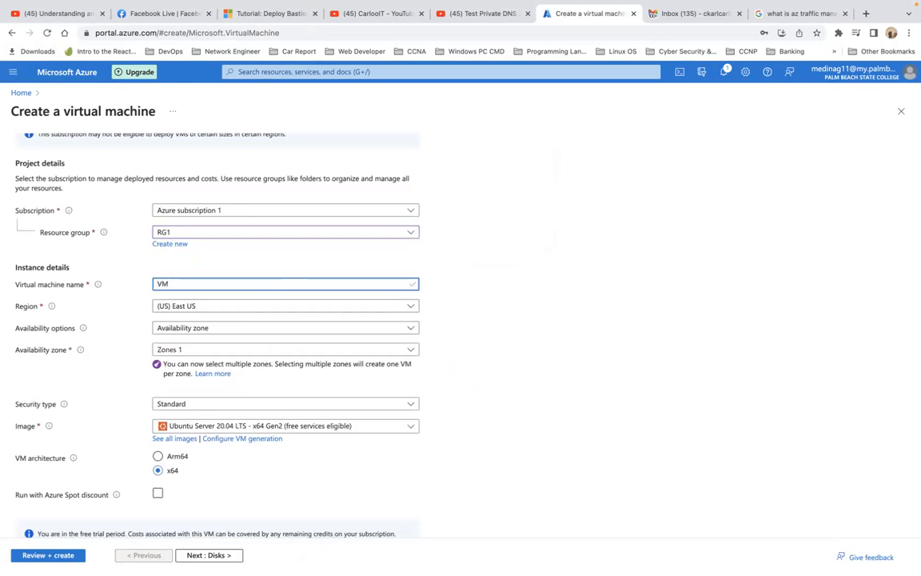
- Set the virtual machine's image to Windows Server 2016 Datacenter - x64 Gen2
scroll(280, 388, "down", 3)
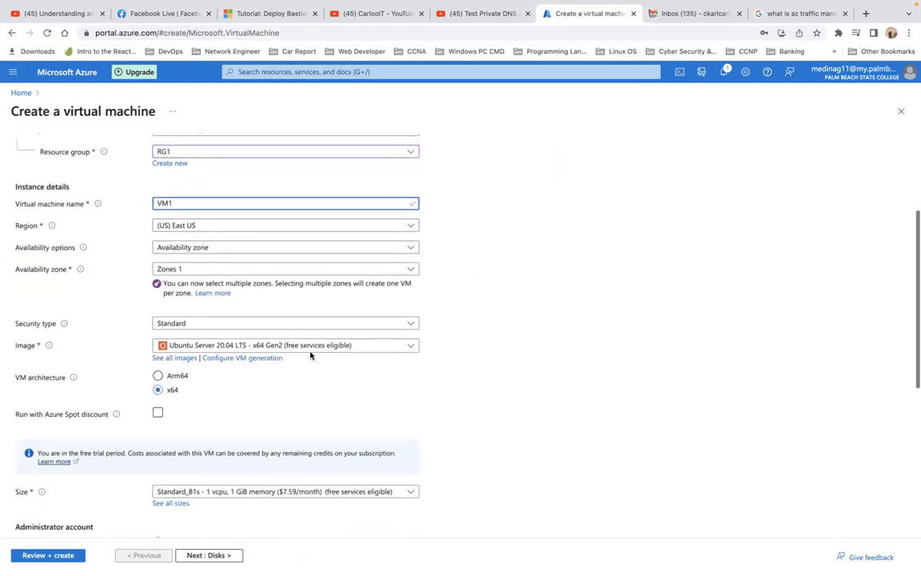
left_click(381, 351)
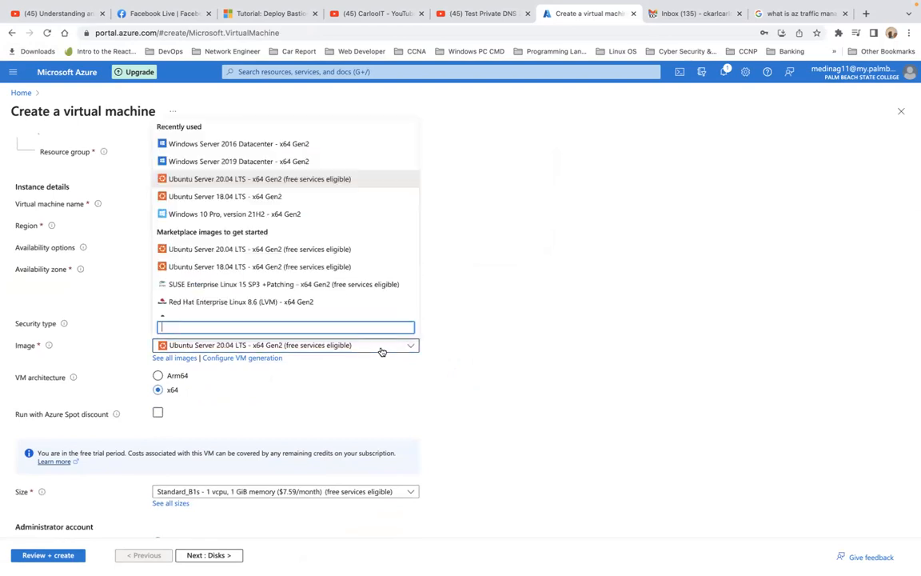
left_click(275, 144)
- Fill in the administrator username, enter and confirm the password, and continue to the networking settings, keeping the default disks
scroll(577, 313, "down", 3)
scroll(577, 315, "down", 2)
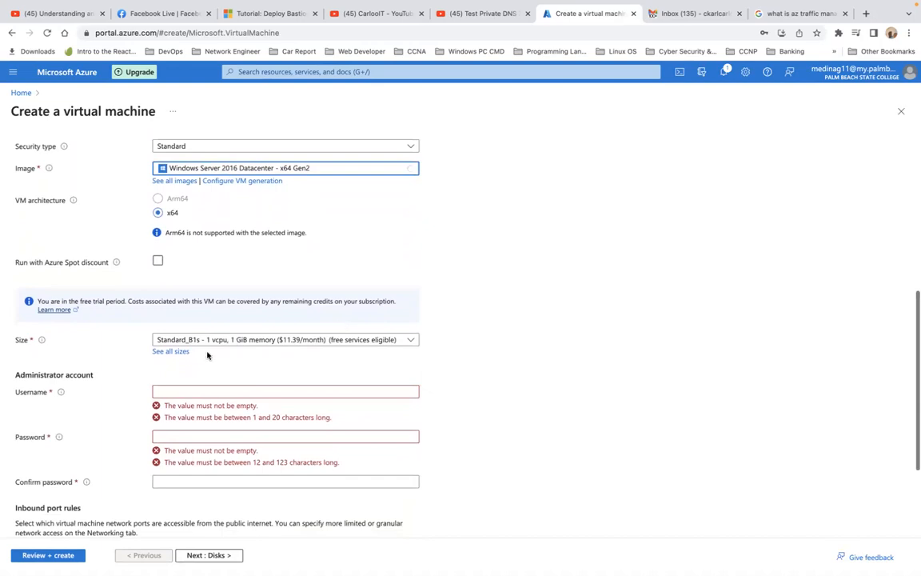
left_click(216, 390)
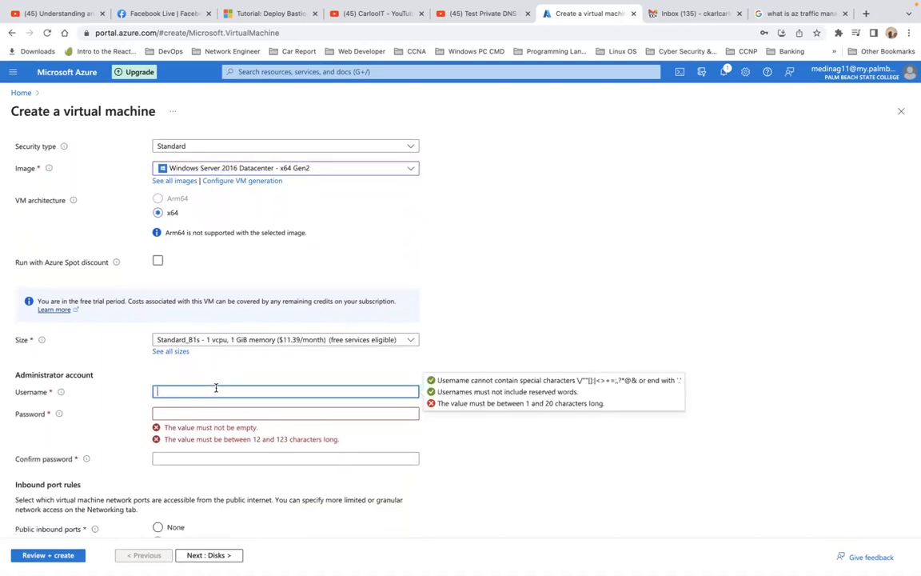
type("Karl")
key("Tab")
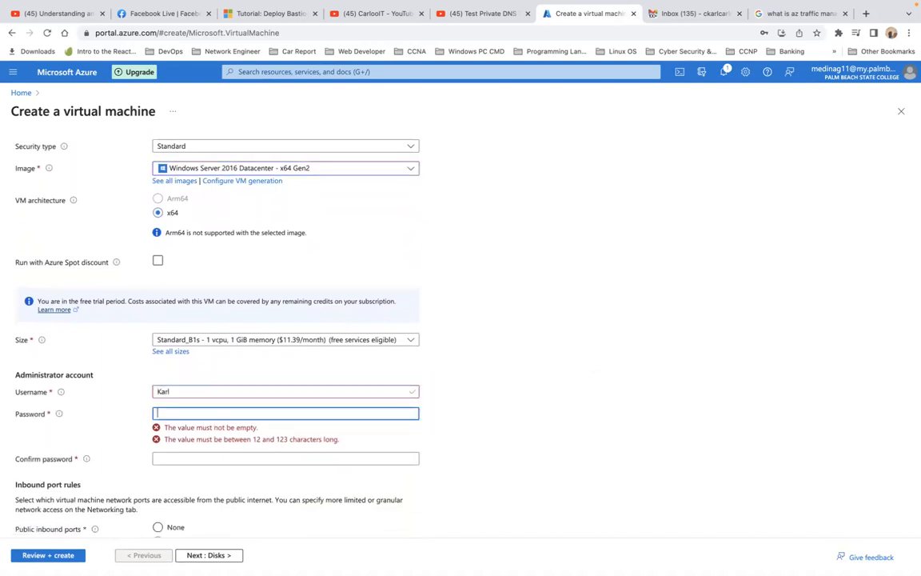
type("••••••••")
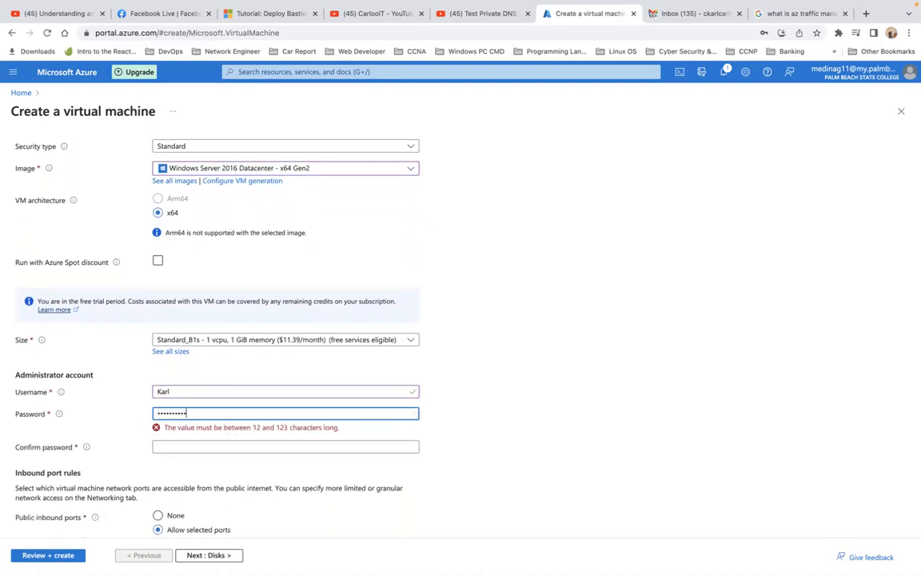
key("Tab")
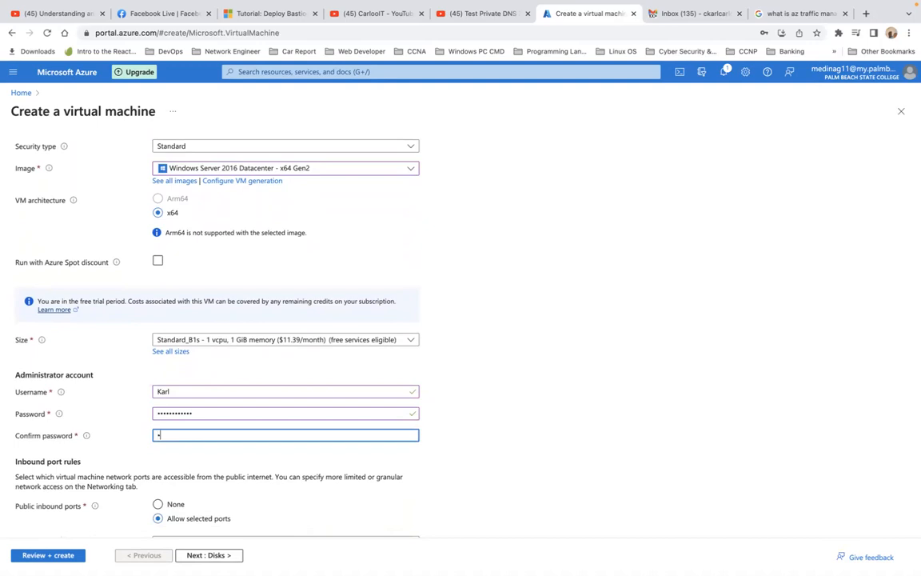
type("•••••••••••")
scroll(193, 395, "down", 3)
left_click(211, 554)
left_click(212, 554)
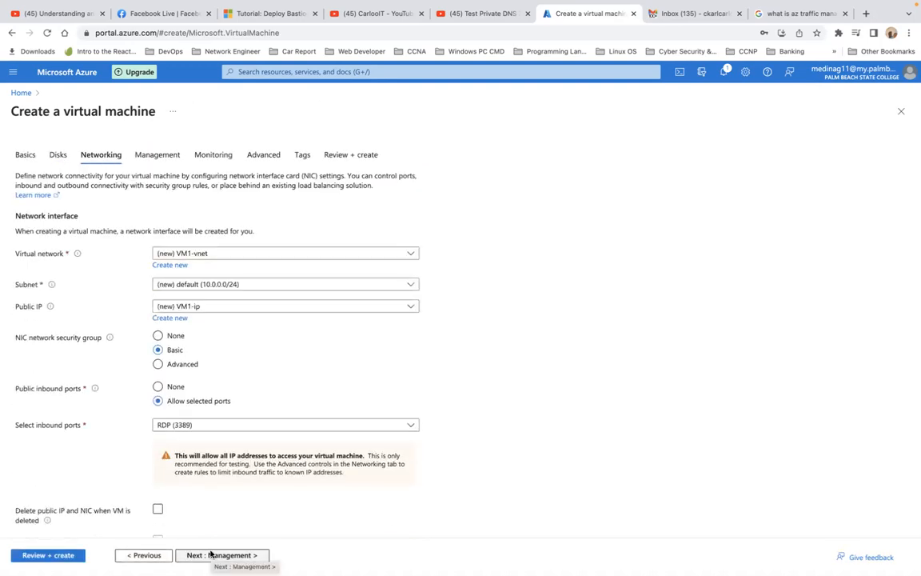
- Check the virtual network choices in the creation form, and open the overview of vNet to inspect its details
left_click(412, 254)
left_click(471, 263)
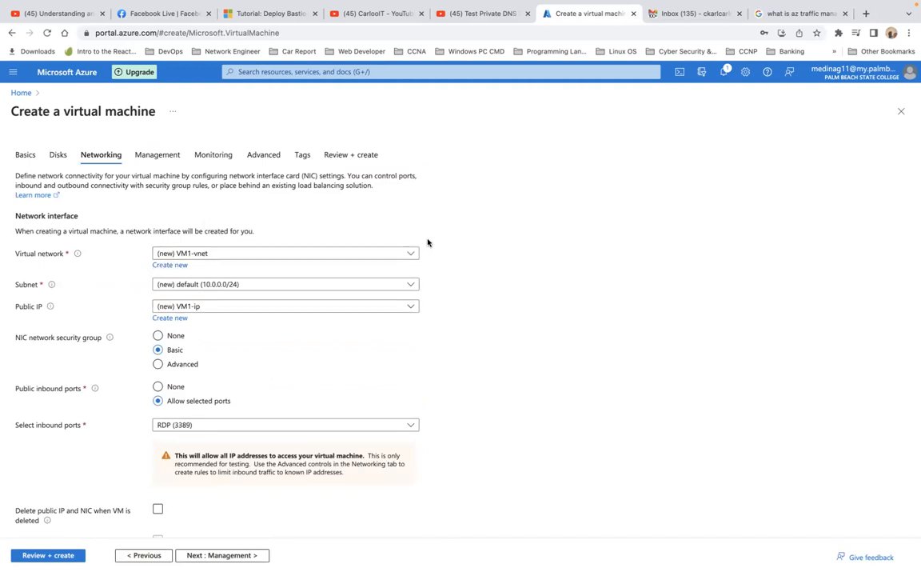
left_click(19, 94)
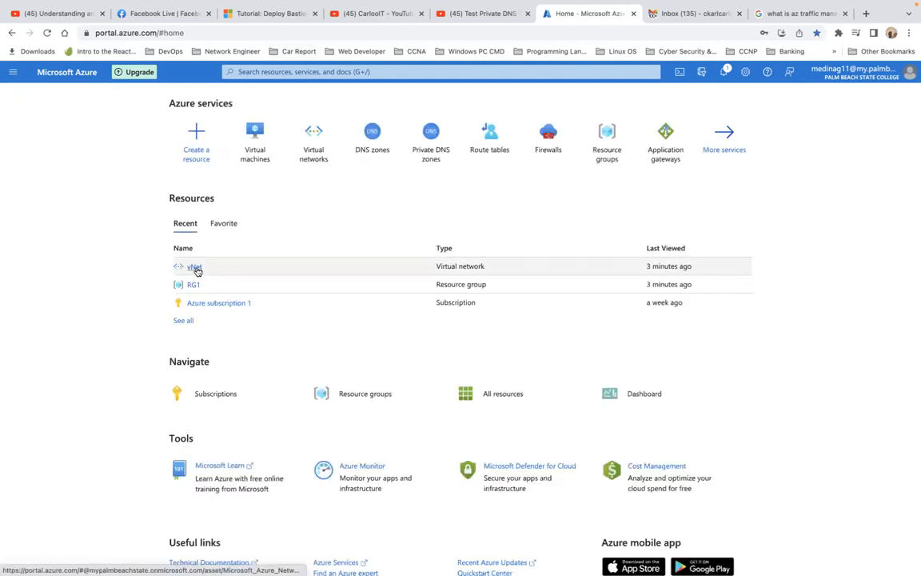
left_click(195, 267)
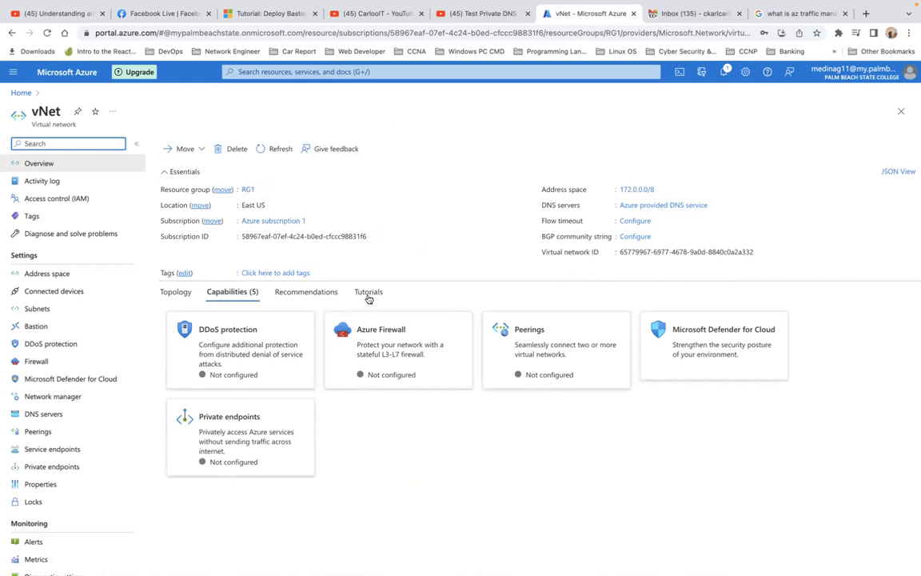
- Start creating a new Azure virtual machine from the virtual machines list
left_click(20, 93)
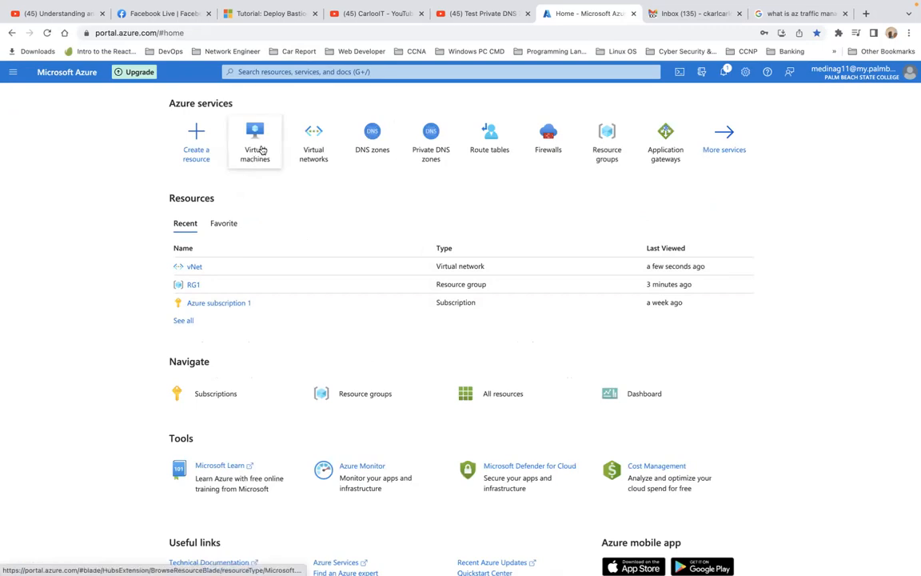
left_click(251, 150)
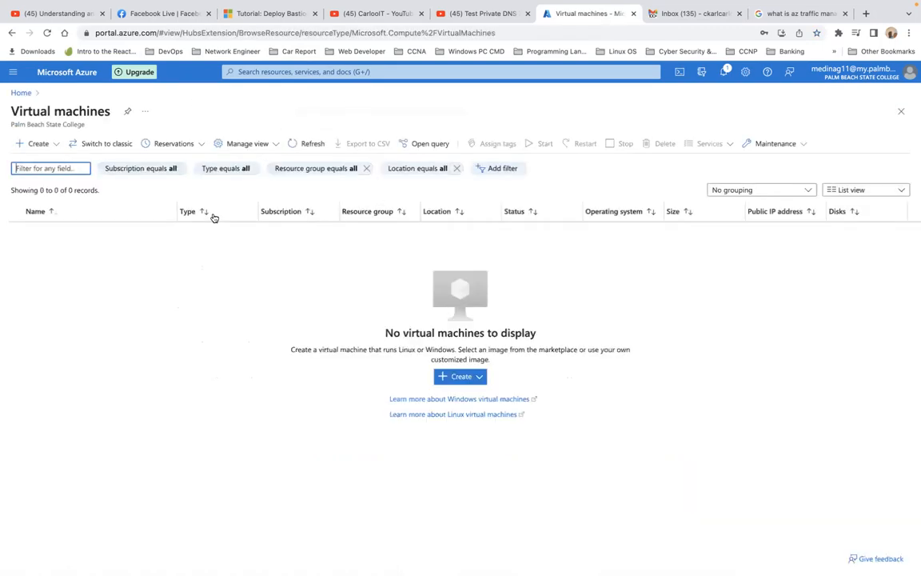
left_click(467, 376)
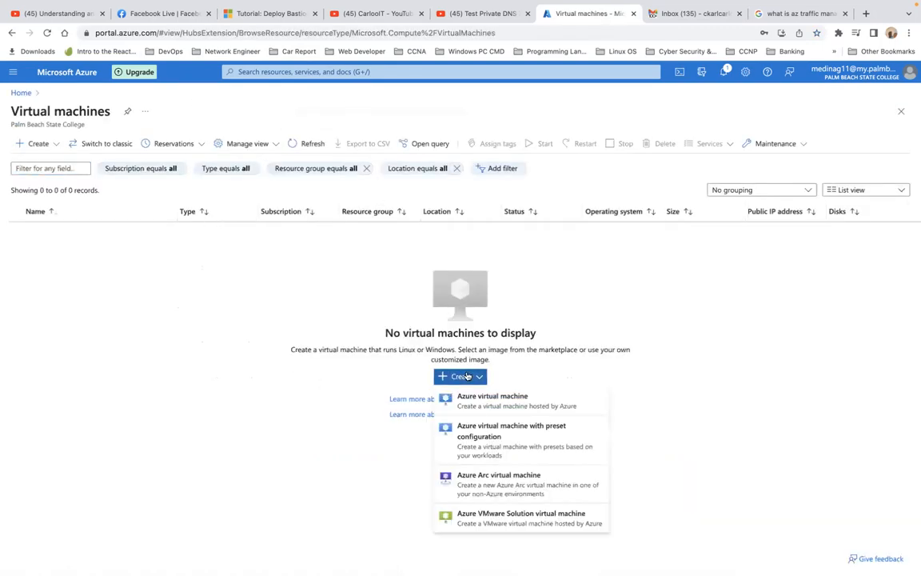
left_click(487, 404)
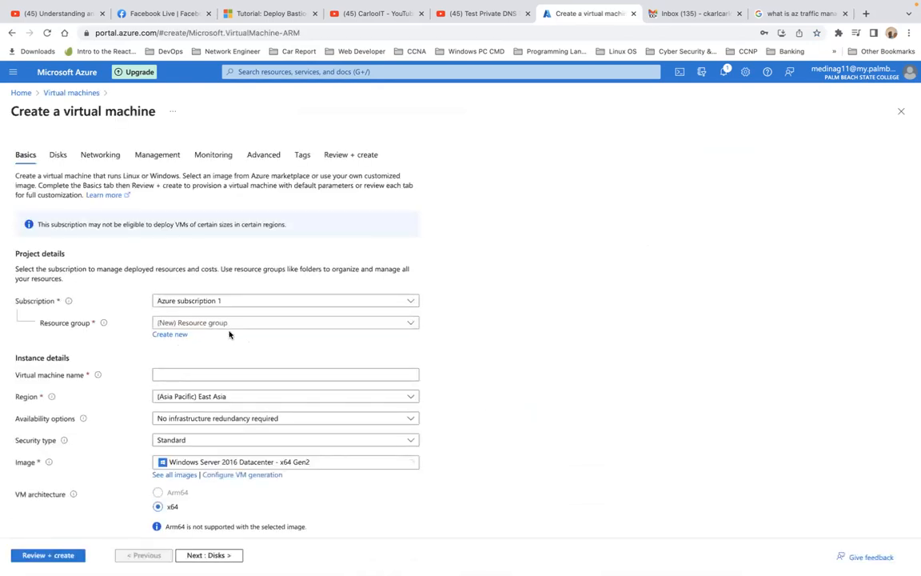
- Assign the new virtual machine to resource group RG1 and name it VM1
left_click(220, 329)
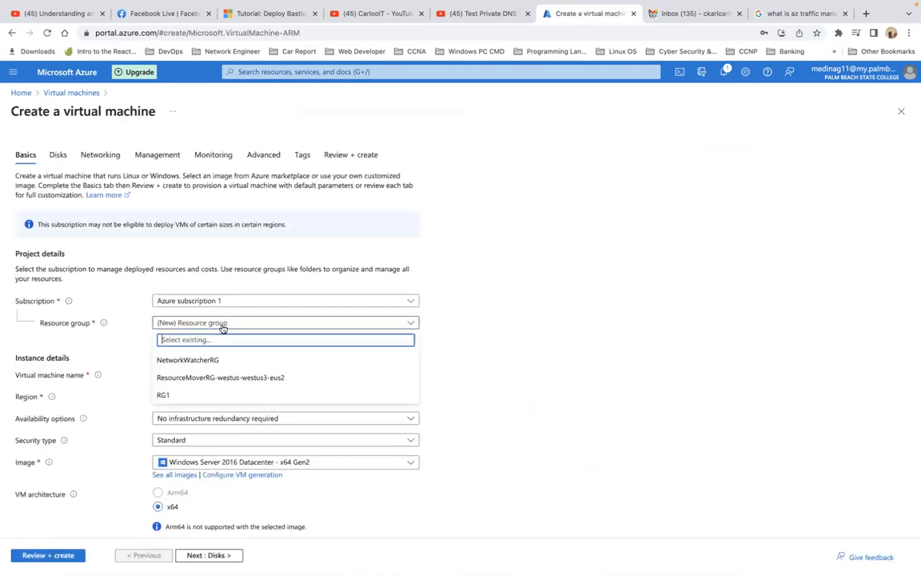
left_click(206, 390)
left_click(204, 374)
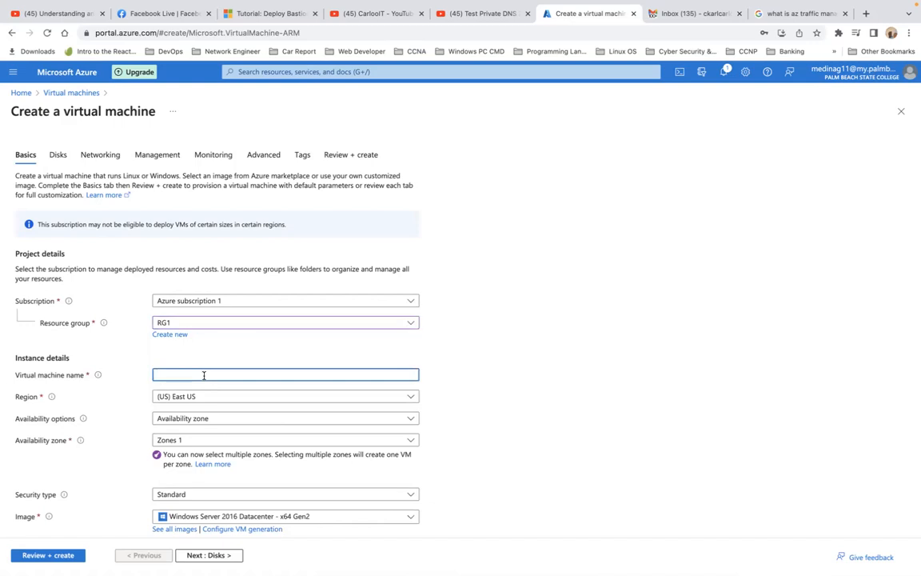
type("VM1")
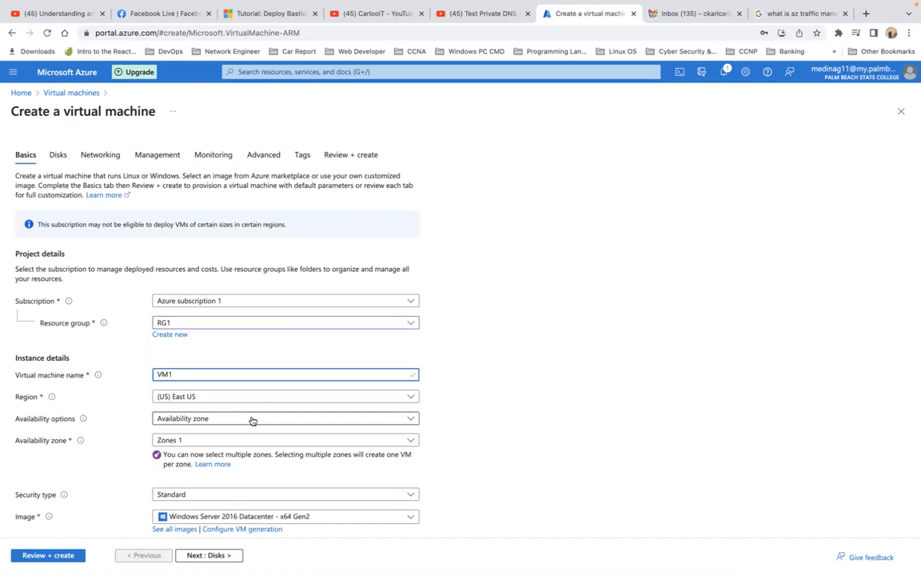
- Replace the prefilled administrator account username with the administrator's first name
scroll(251, 419, "down", 3)
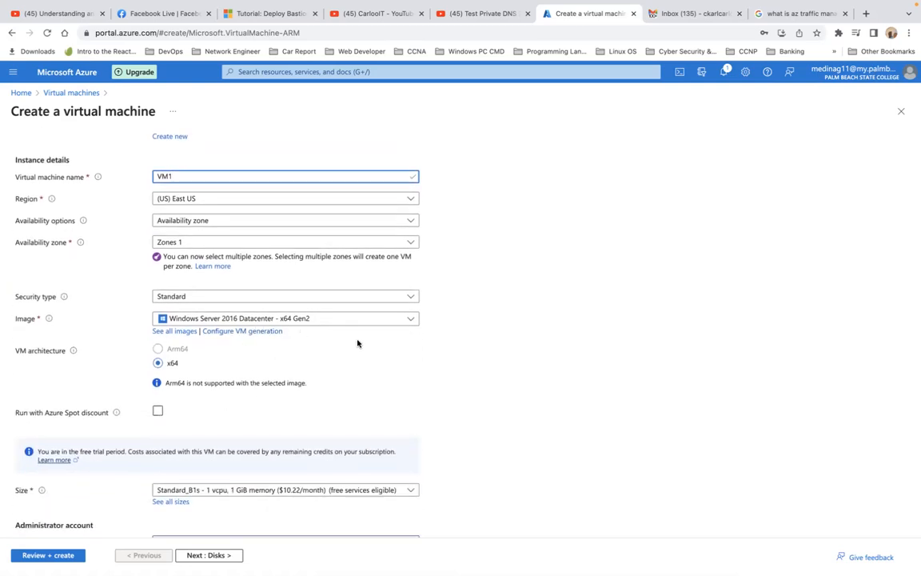
scroll(357, 343, "down", 3)
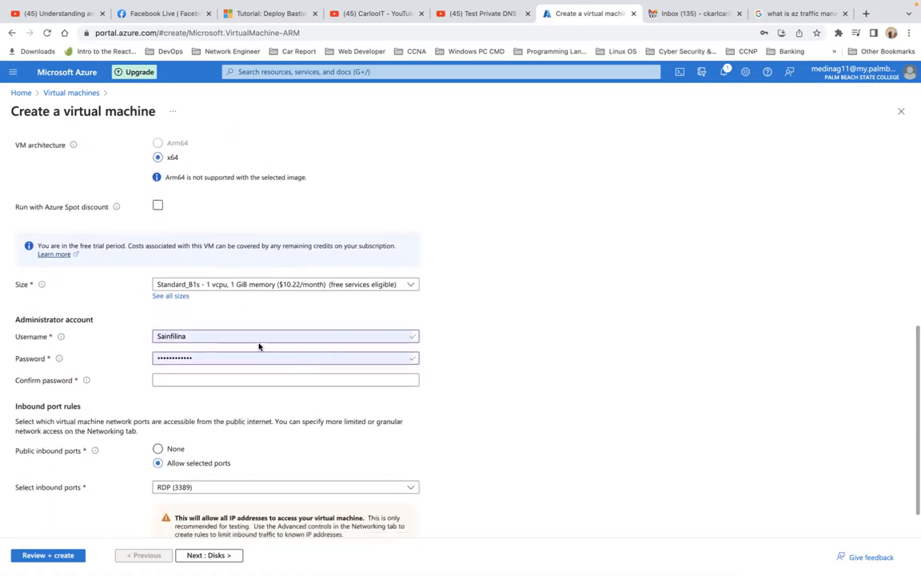
double_click(271, 336)
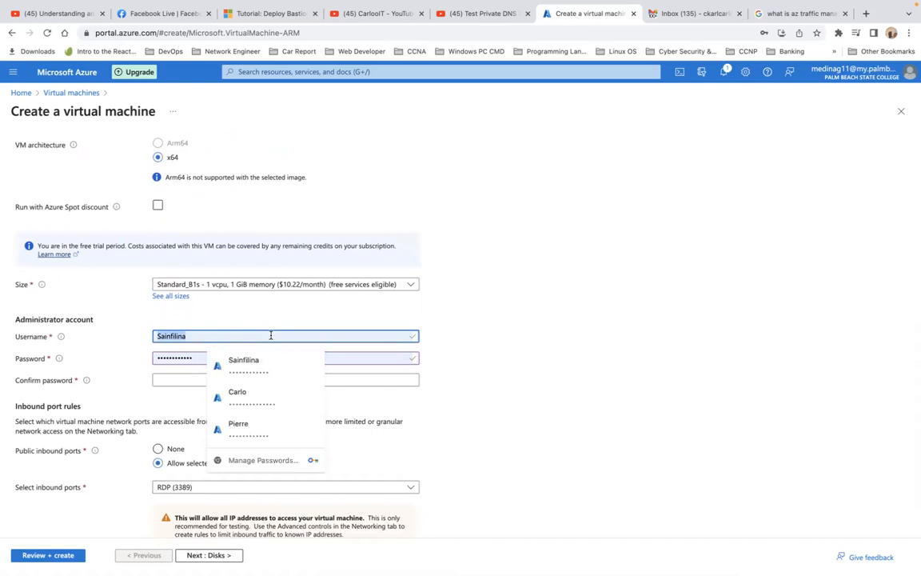
type("K")
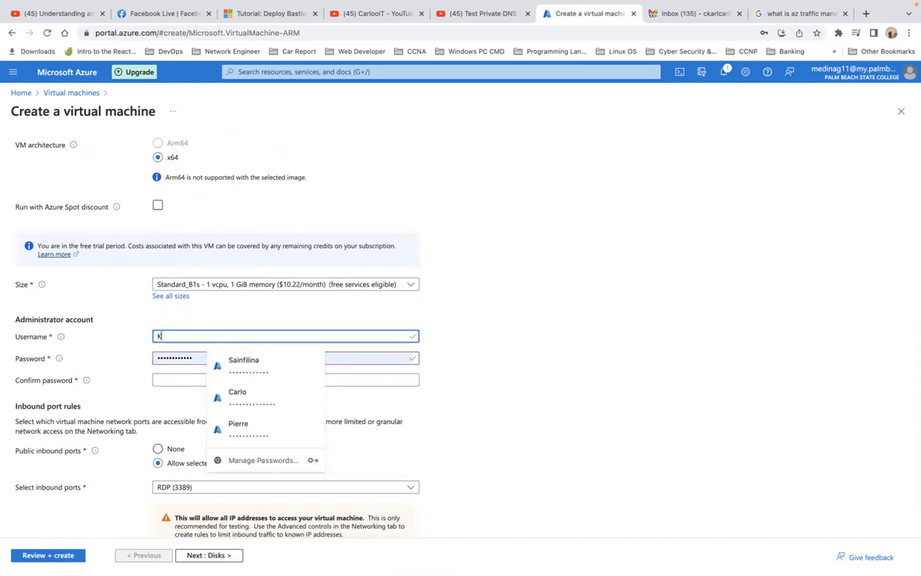
type("arl")
key("Tab")
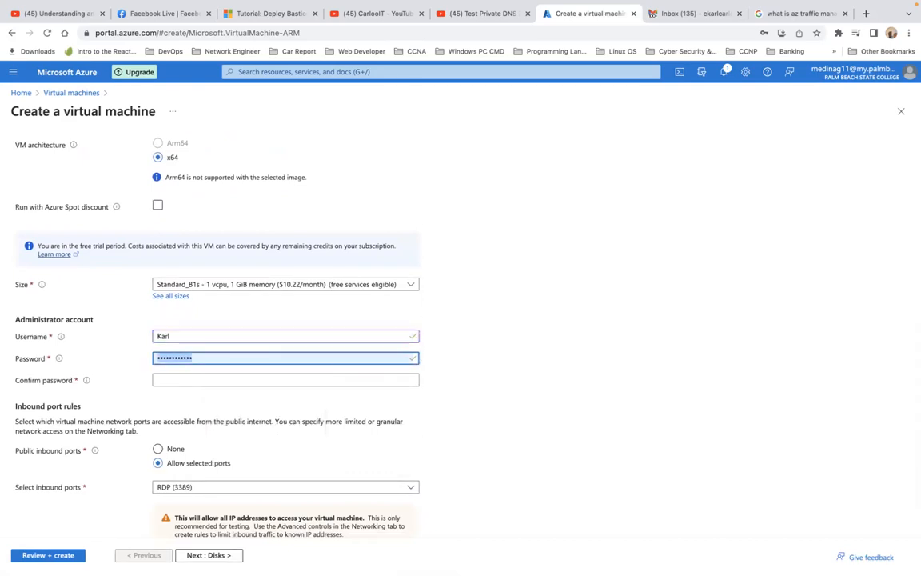
- Enter and confirm the administrator password, and continue to the networking settings, keeping the default disks
type("••••")
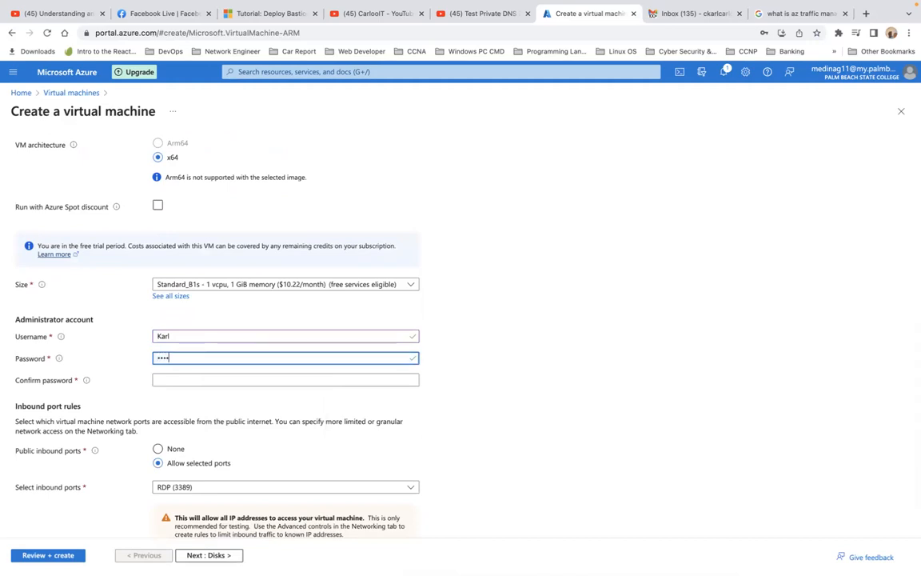
type("••••")
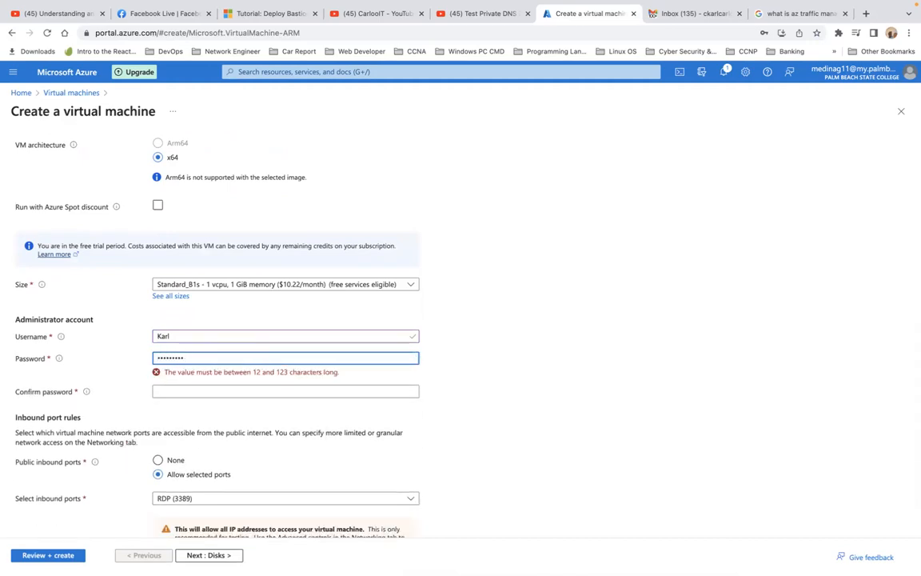
type("•")
key("Tab")
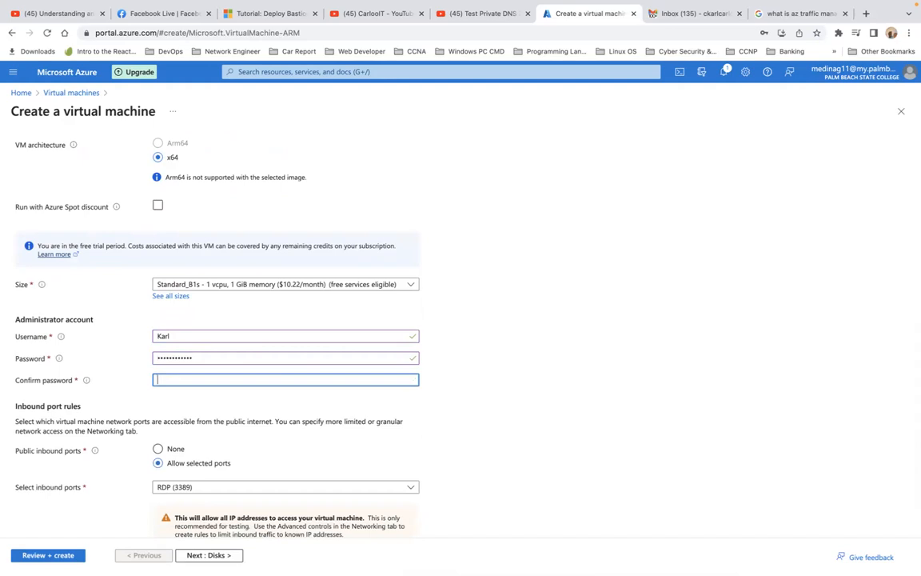
type("•••••")
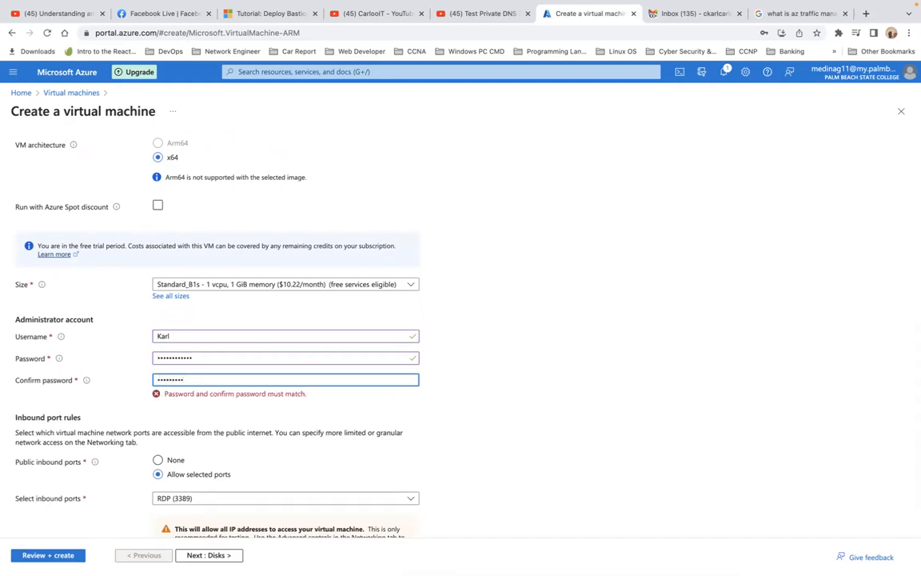
type("•")
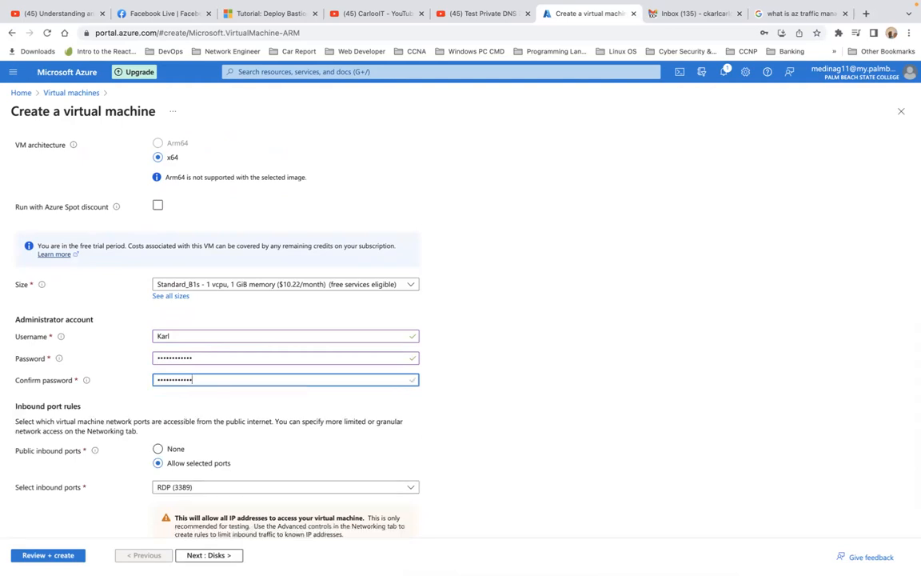
scroll(304, 376, "down", 1)
left_click(226, 555)
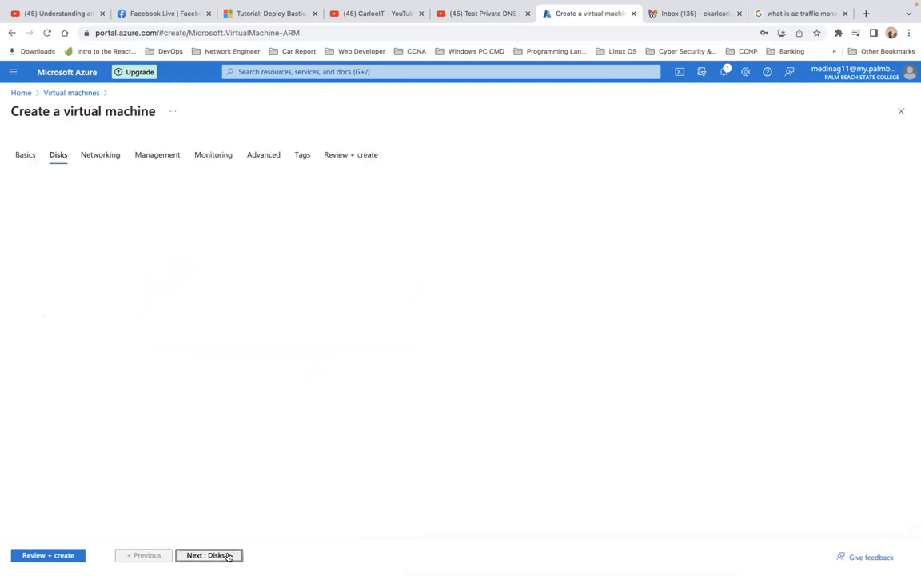
left_click(226, 555)
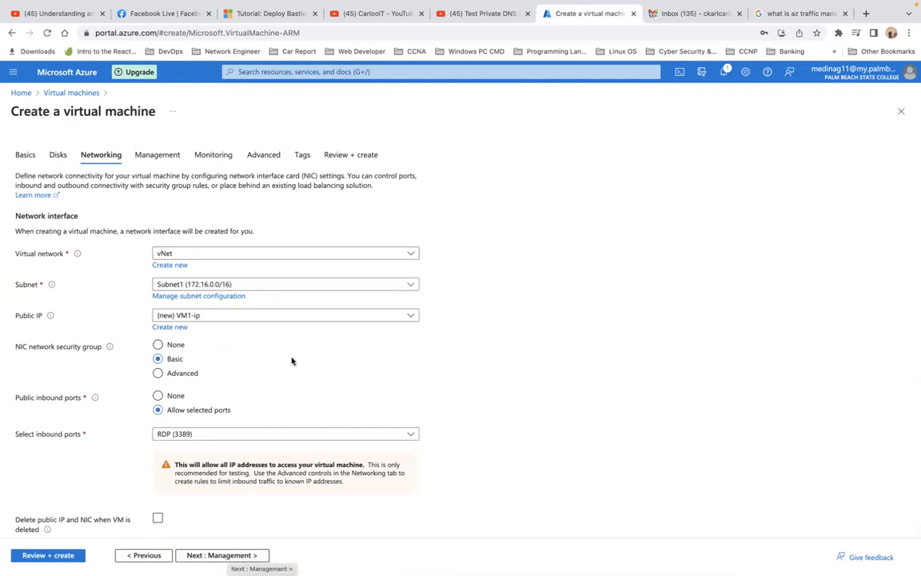
- Enable deletion of the public IP and NIC when the virtual machine is deleted, and continue to the management settings
scroll(291, 361, "down", 1)
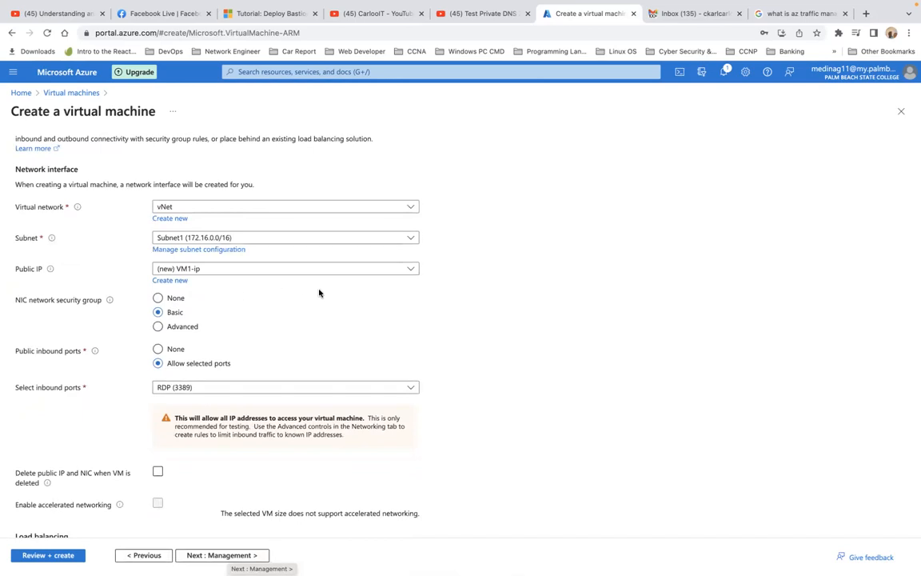
scroll(364, 307, "down", 2)
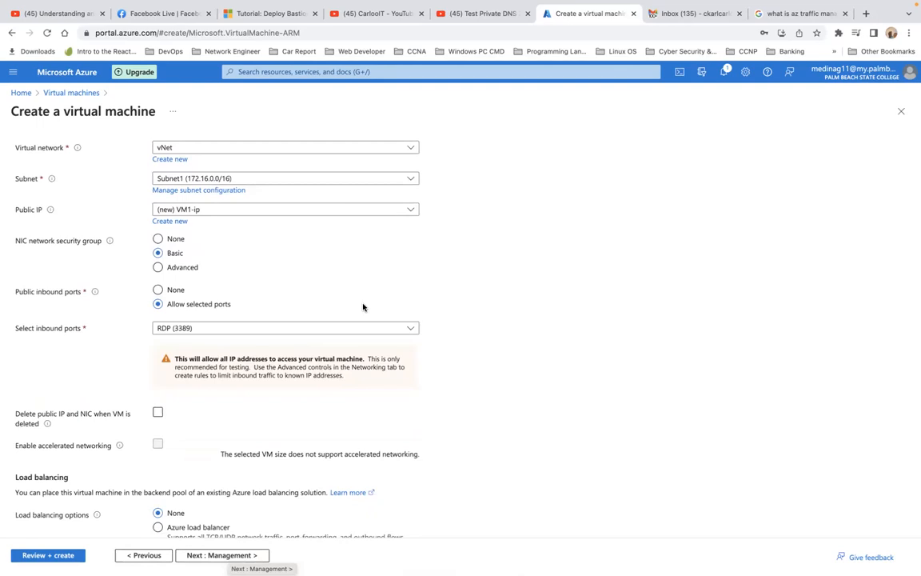
scroll(362, 306, "down", 2)
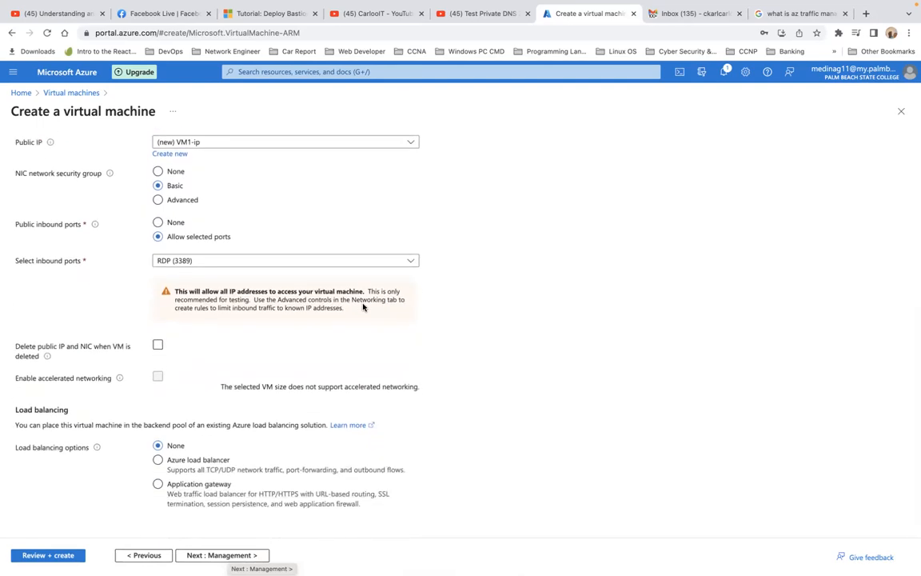
left_click(157, 344)
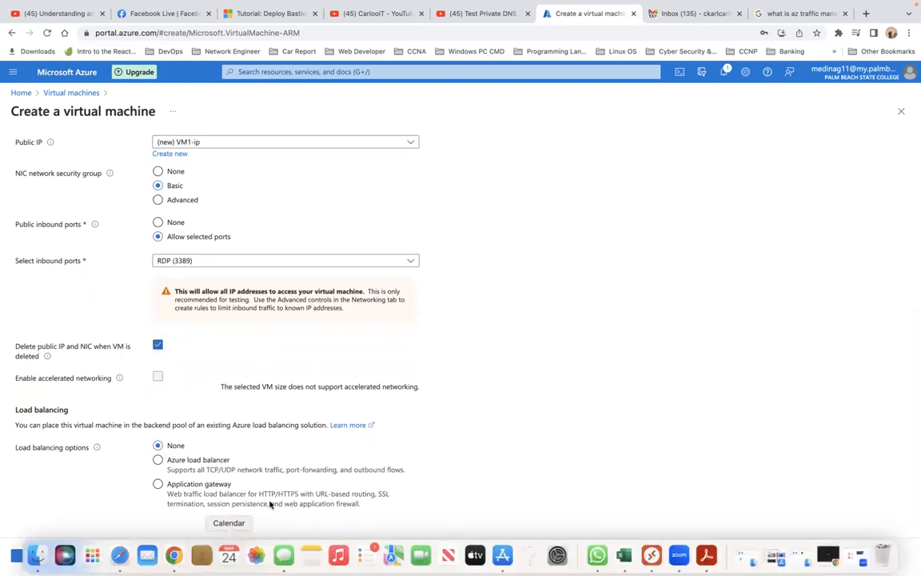
left_click(229, 555)
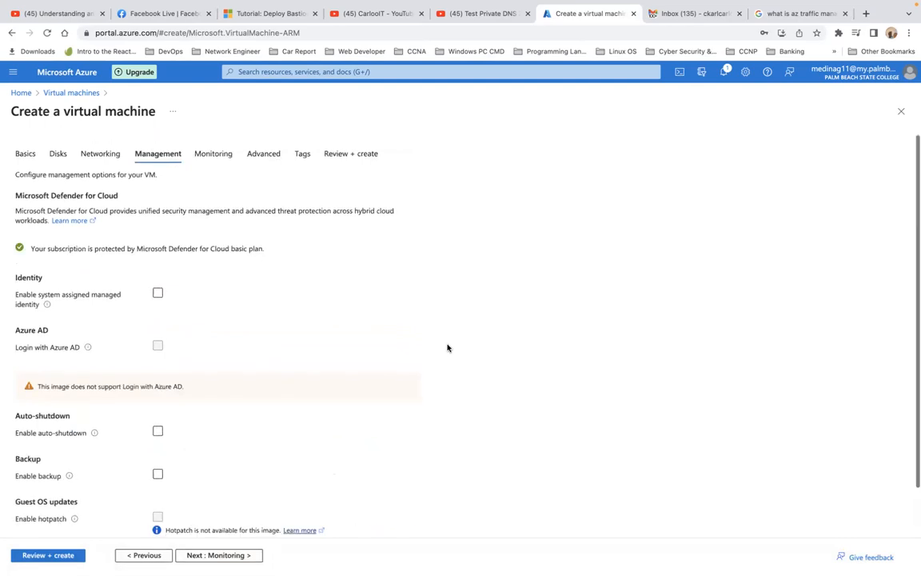
- Keep the default management options and disable boot diagnostics in the monitoring settings
scroll(448, 348, "down", 1)
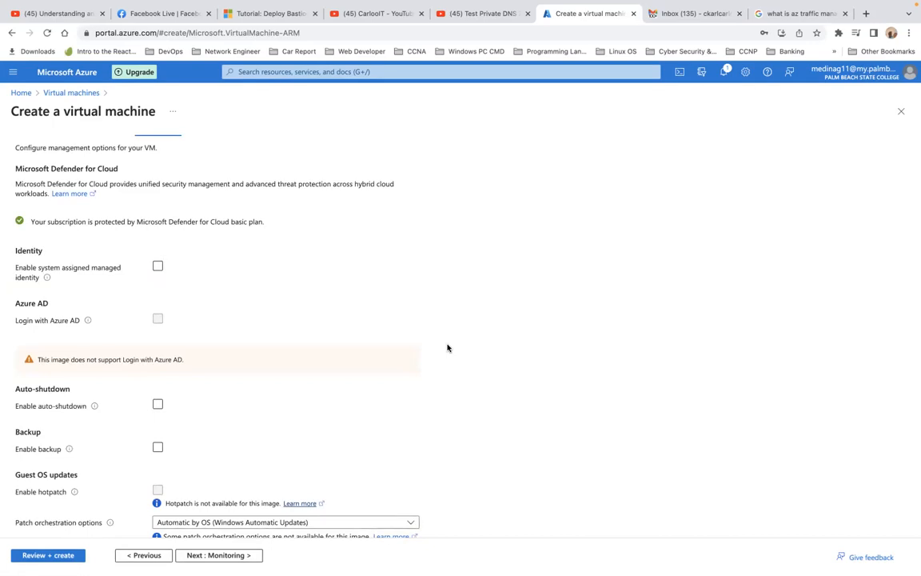
scroll(448, 348, "down", 1)
scroll(448, 347, "up", 2)
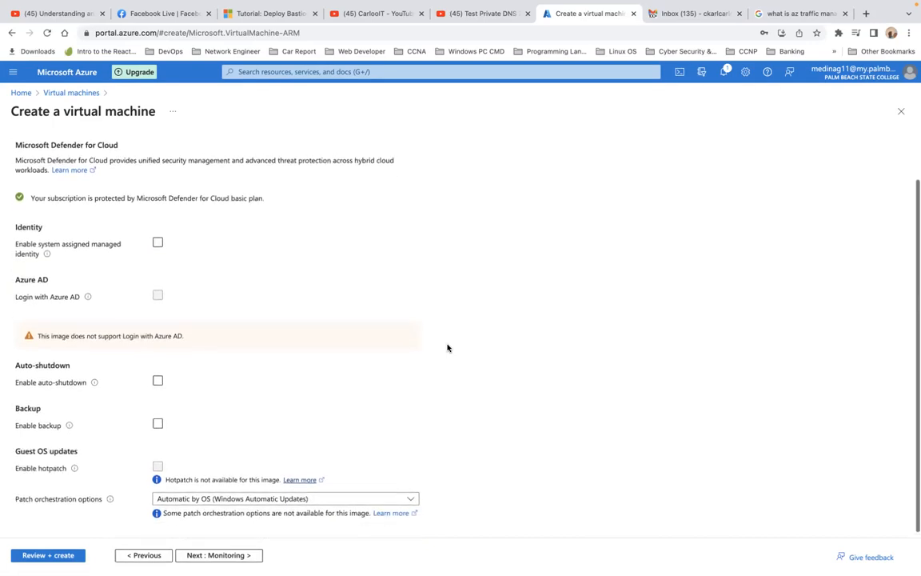
scroll(448, 348, "down", 2)
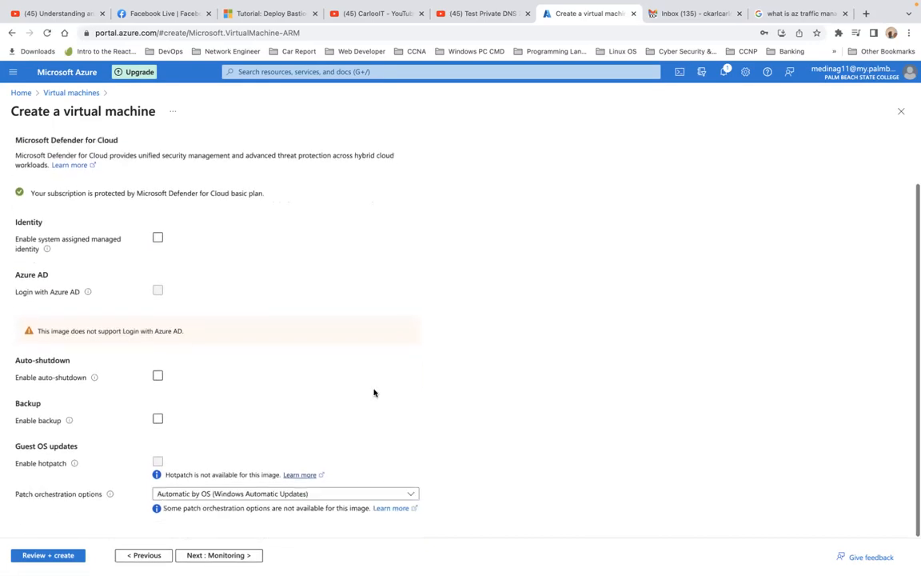
left_click(233, 555)
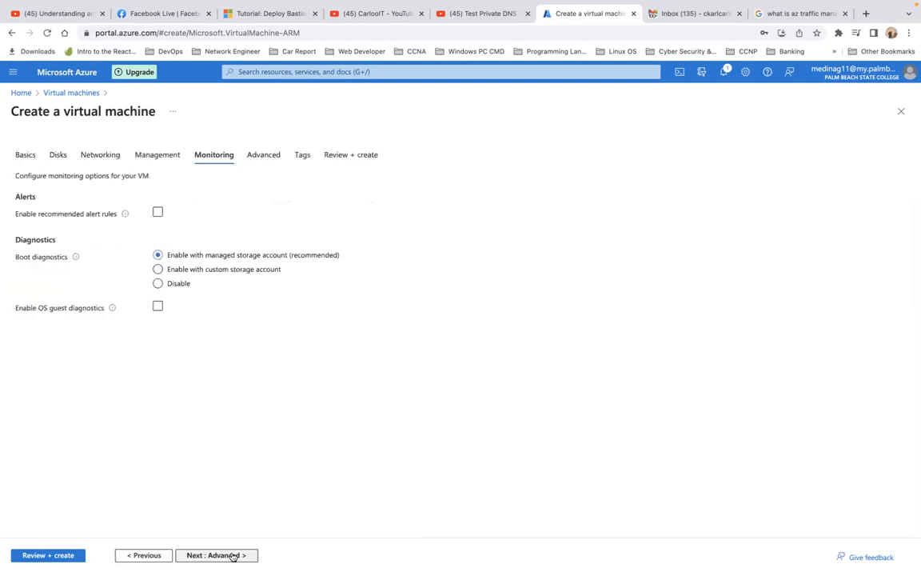
left_click(157, 283)
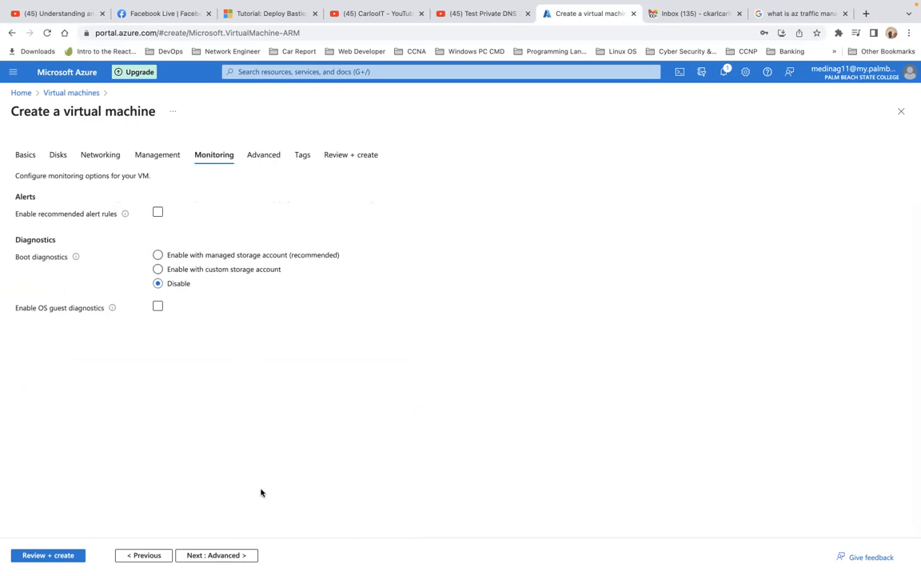
- Continue through the advanced settings to the tags, keeping the default values
left_click(216, 555)
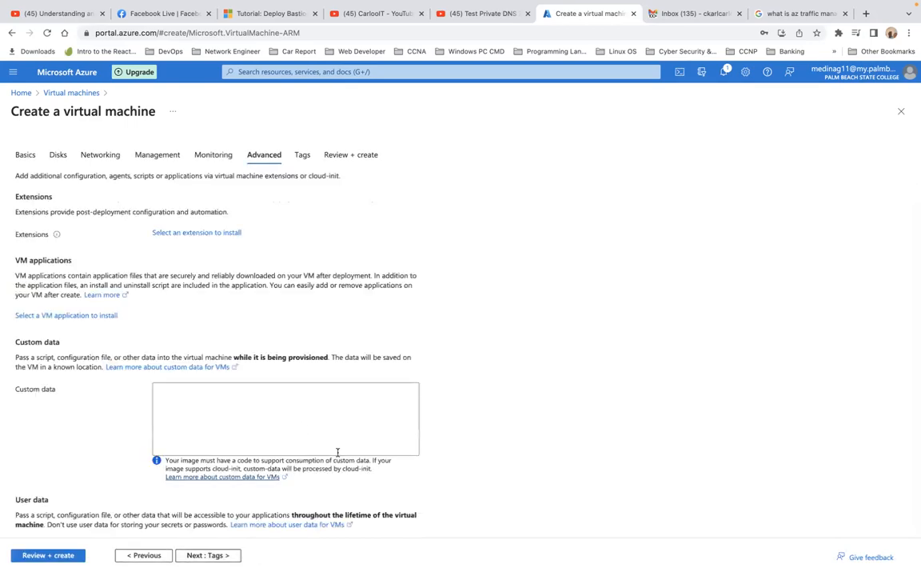
scroll(477, 415, "down", 2)
scroll(477, 415, "down", 7)
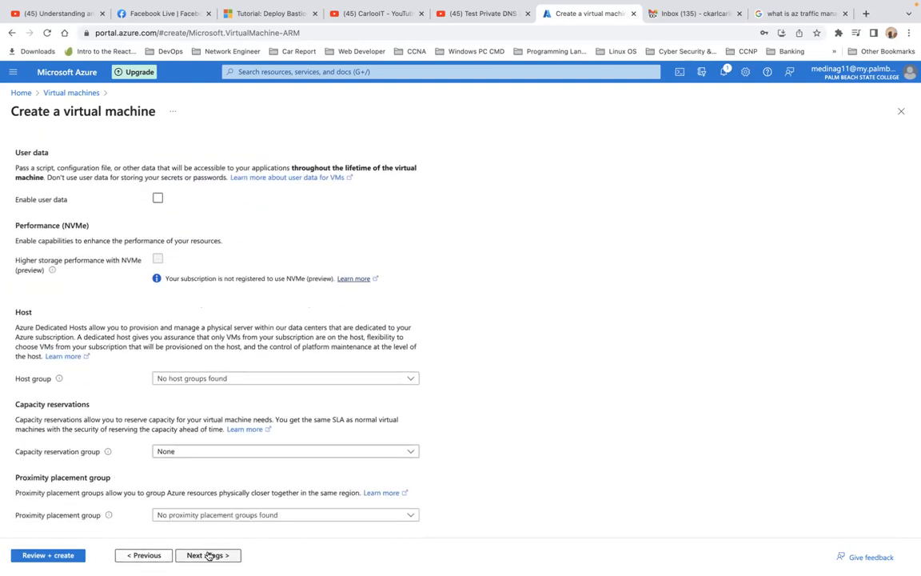
left_click(208, 554)
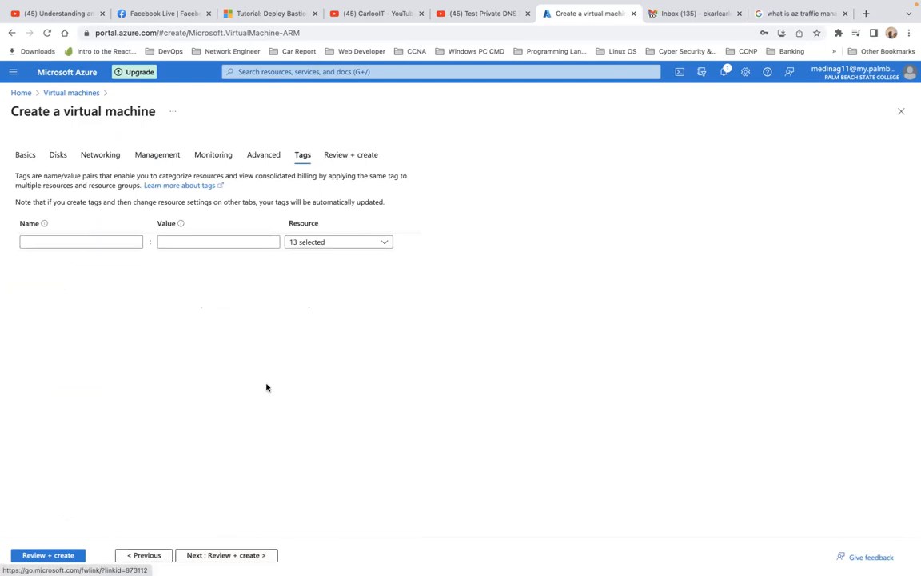
- Create the virtual machine from the reviewed configuration and open the deployed VM1 resource
left_click(250, 555)
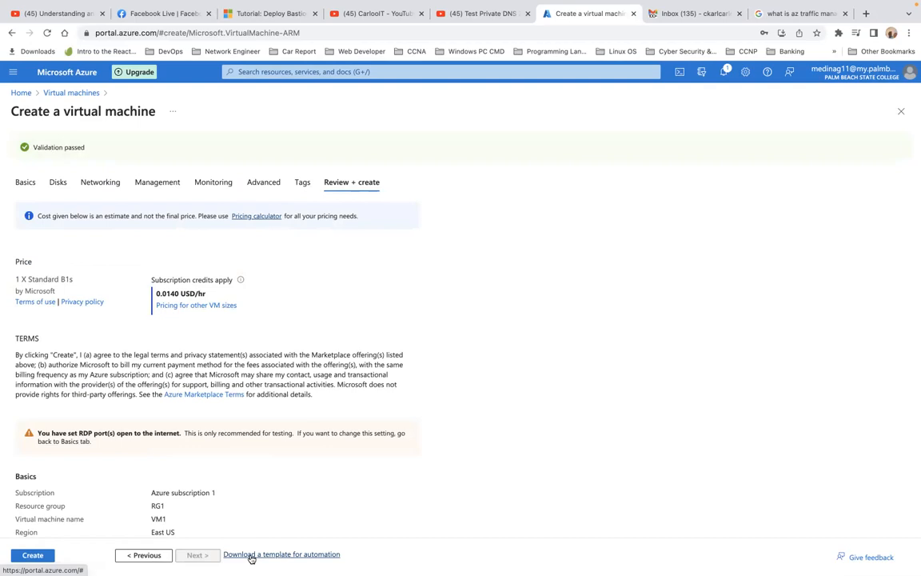
left_click(37, 553)
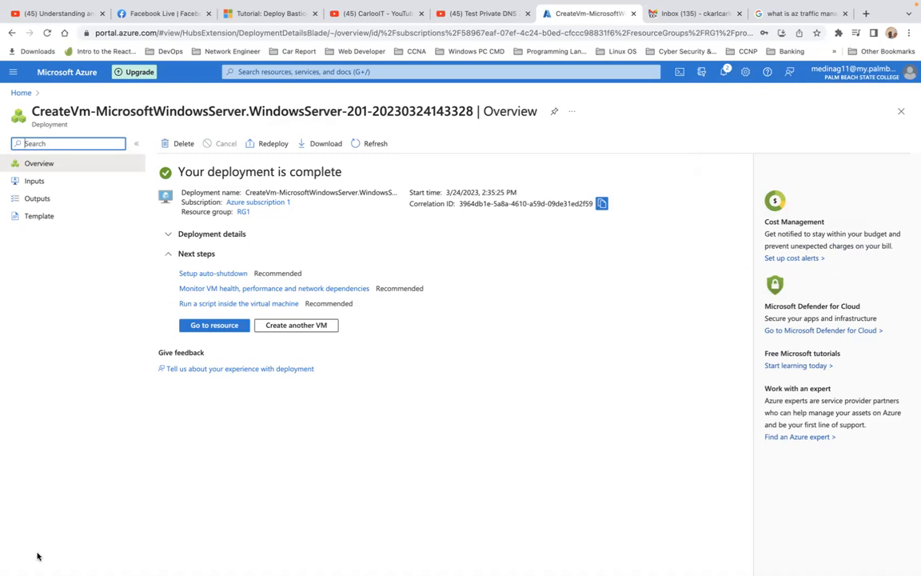
left_click(211, 325)
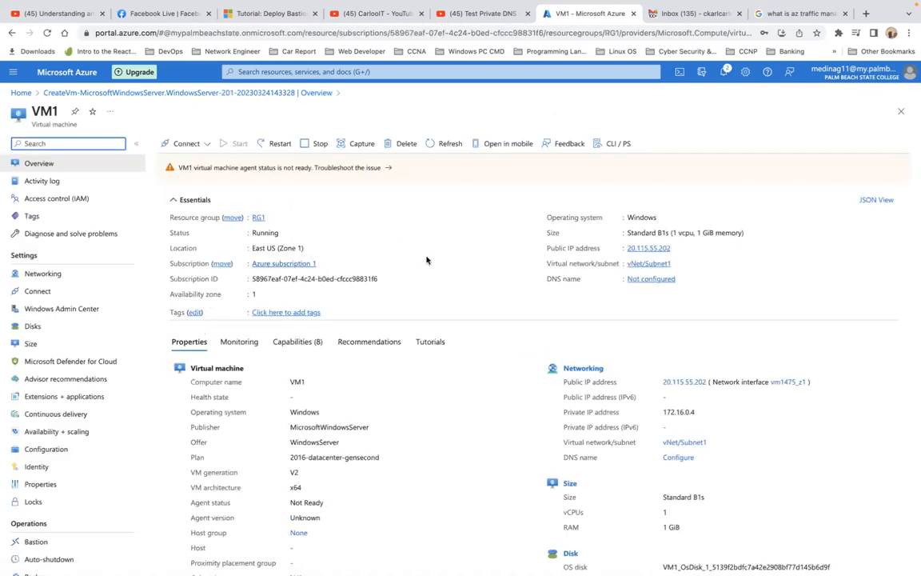
- Open the public IP resource from VM1's networking settings and copy its IP address
left_click(59, 275)
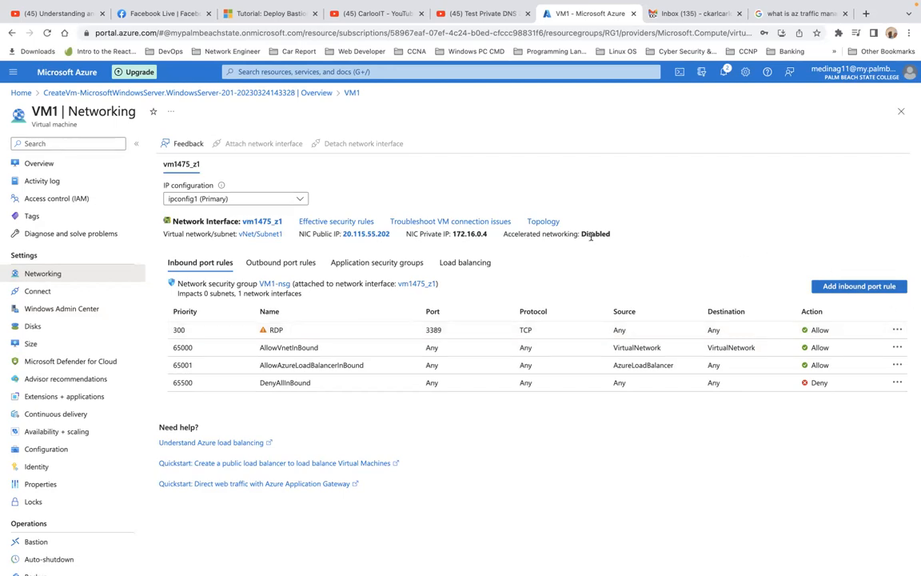
left_click(367, 234)
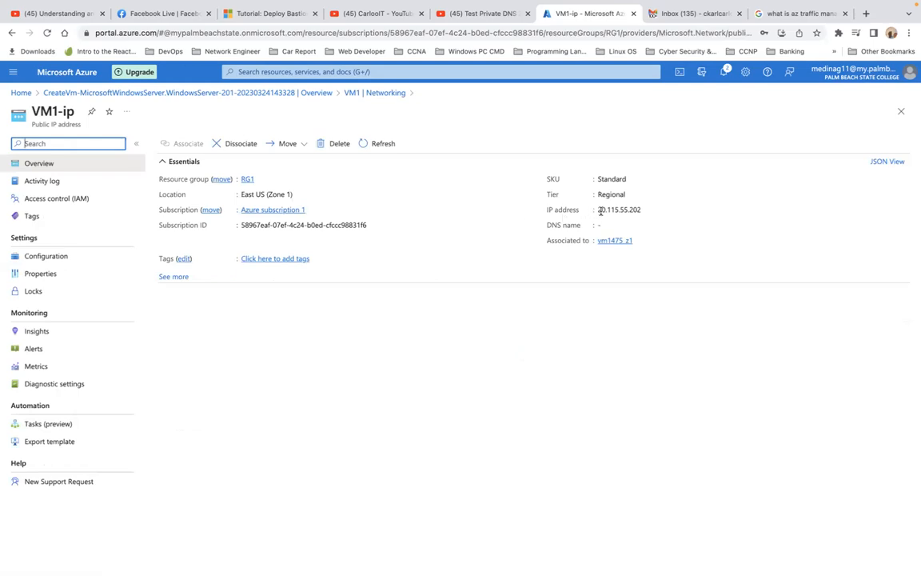
left_click(648, 211)
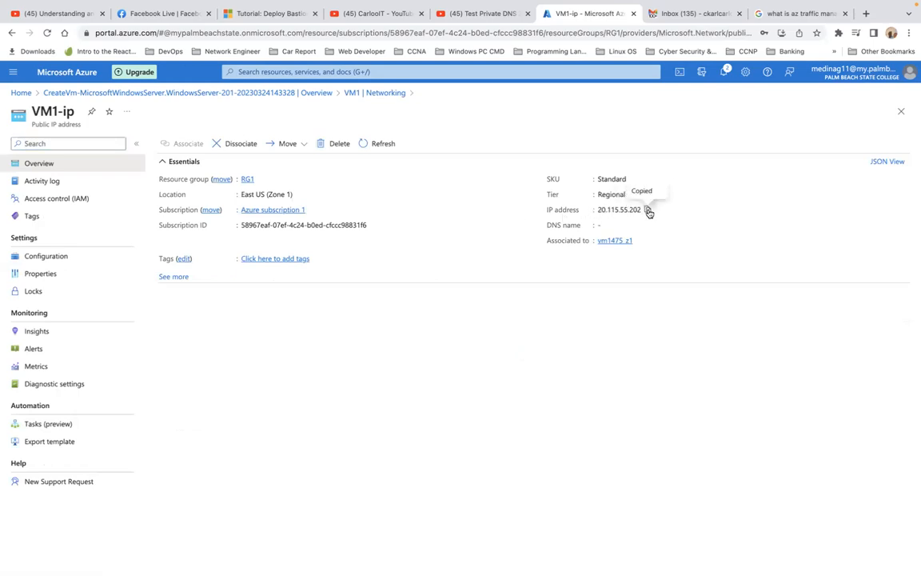
- Switch to Microsoft Remote Desktop and delete the saved PC 51.107.3.10
mouse_move(651, 559)
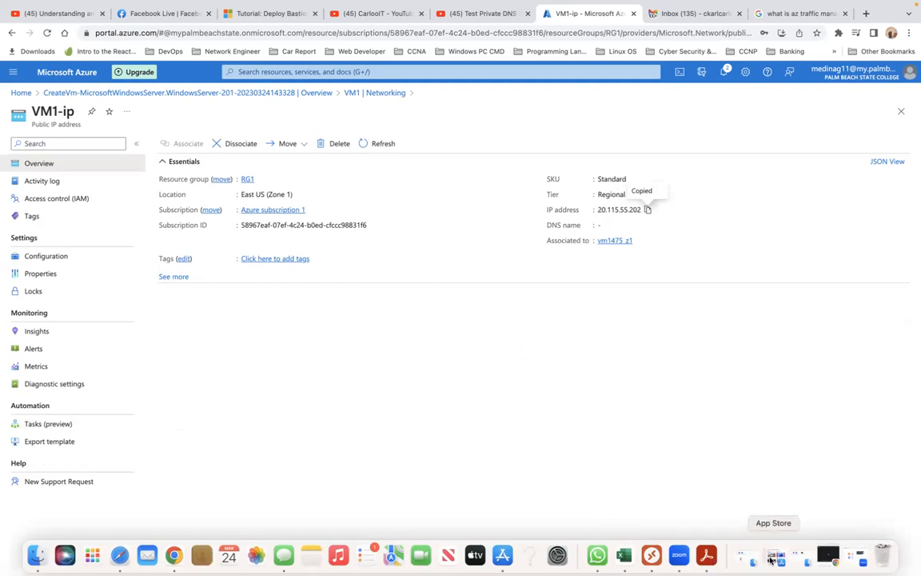
left_click(651, 556)
mouse_move(582, 141)
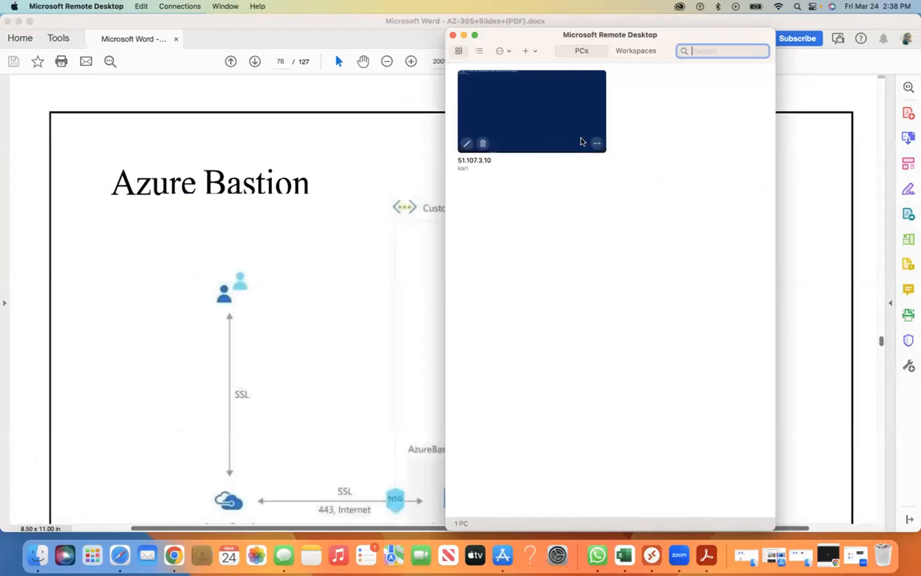
left_click(483, 144)
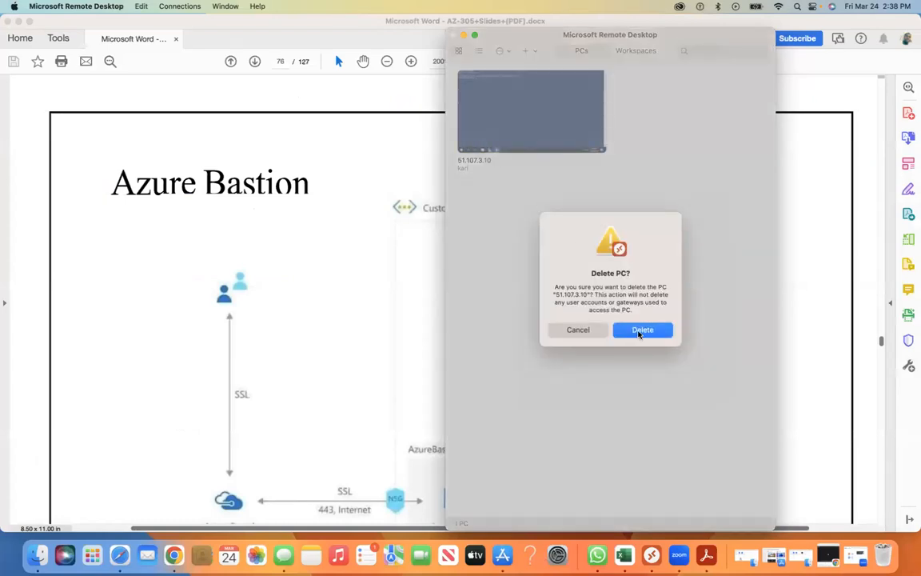
left_click(643, 331)
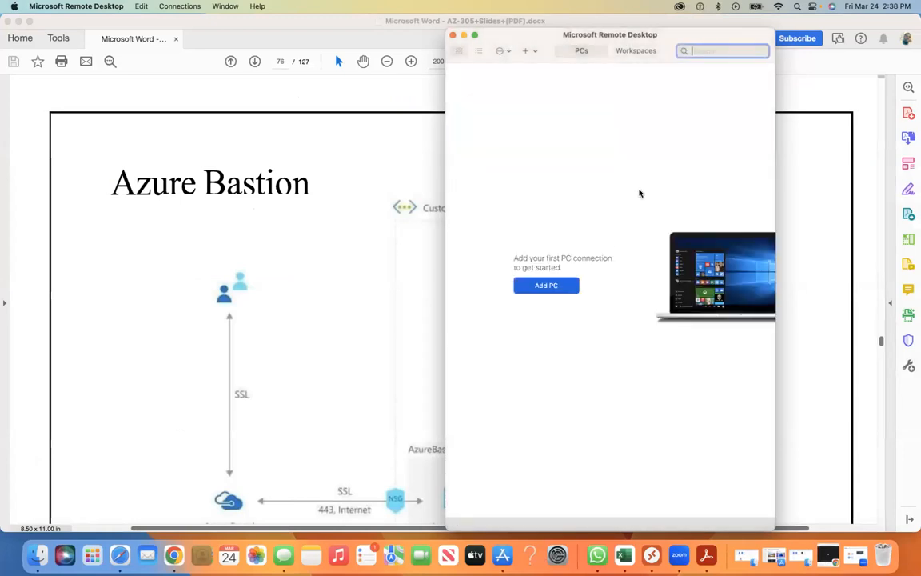
- Add a PC with the address 20.115.55.202 and the saved user account
left_click(546, 286)
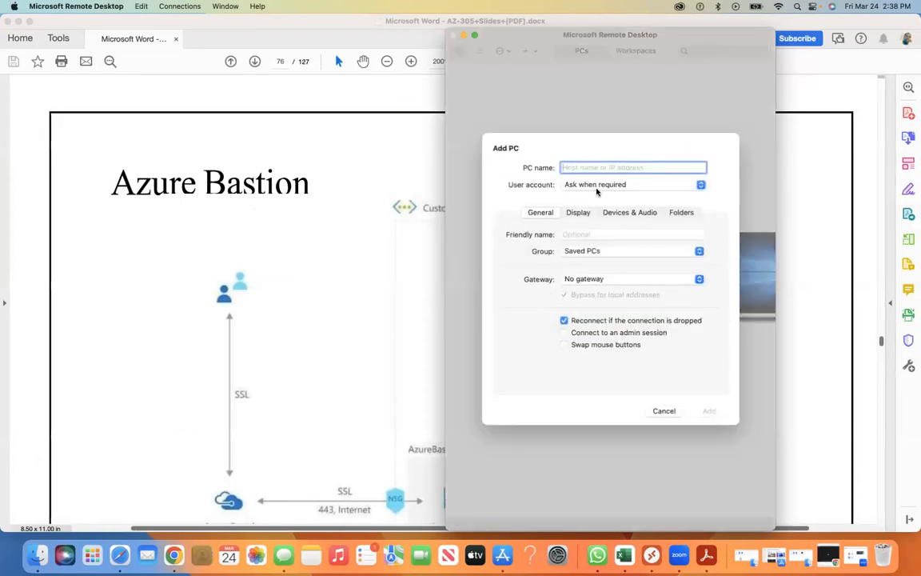
key("super+v")
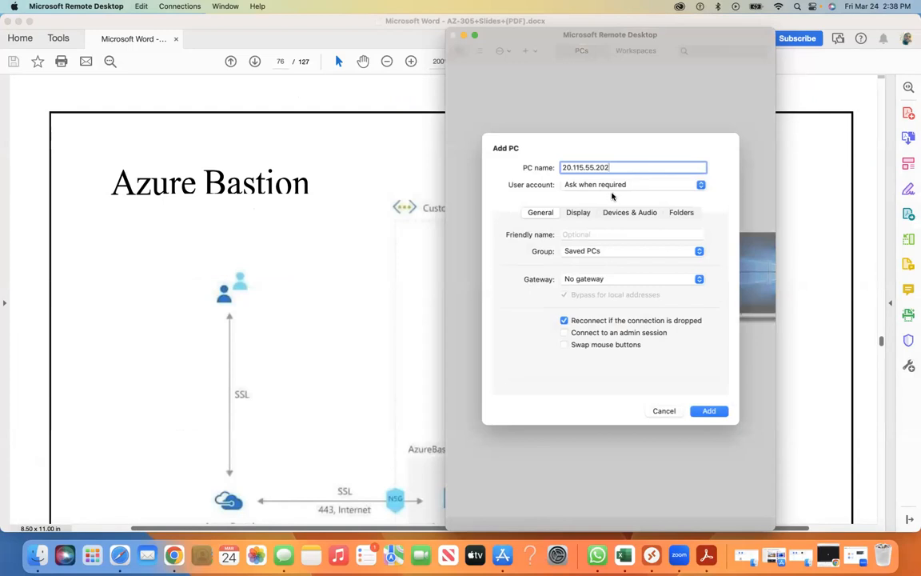
left_click(619, 185)
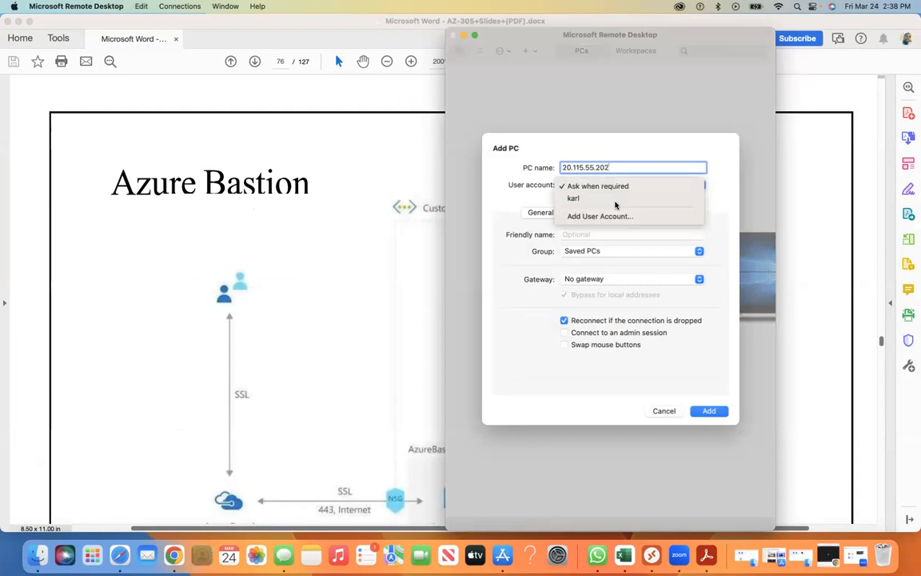
left_click(601, 198)
left_click(709, 411)
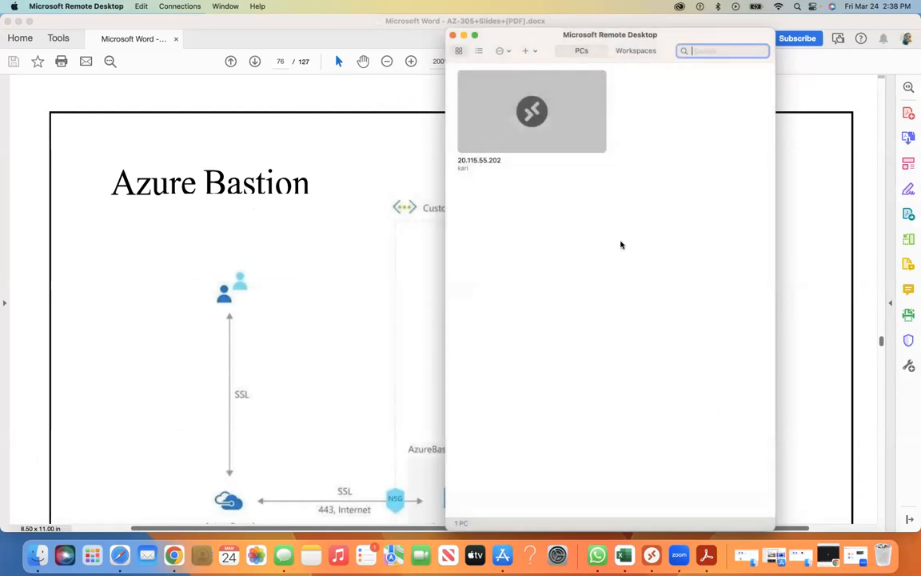
- Connect to the PC 20.115.55.202 despite its unverified certificate and decline network discovery in the windowed session
double_click(540, 116)
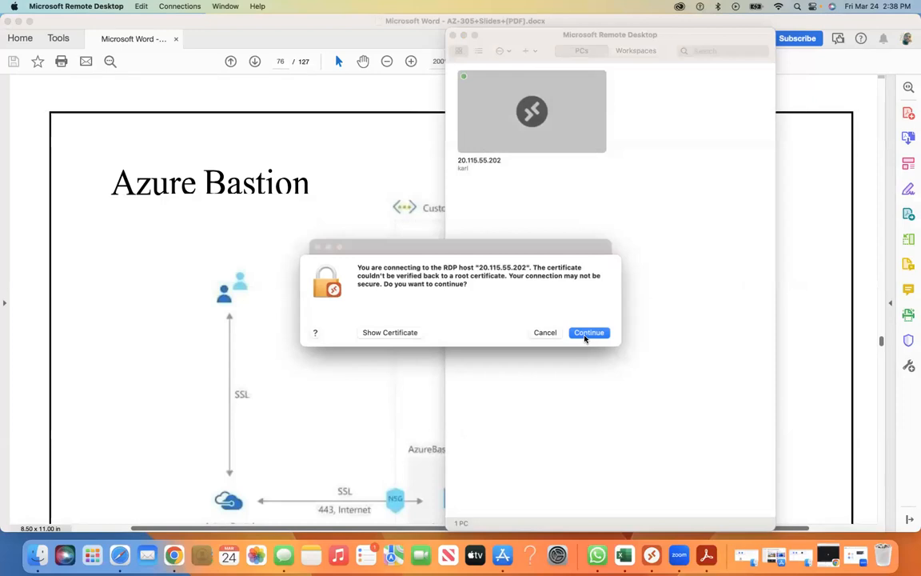
left_click(590, 333)
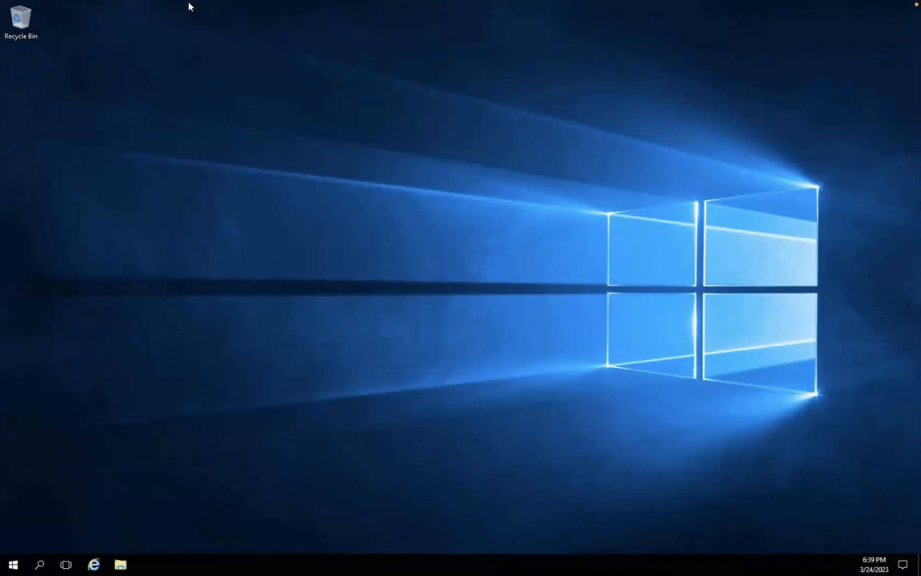
mouse_move(56, 5)
left_click(31, 22)
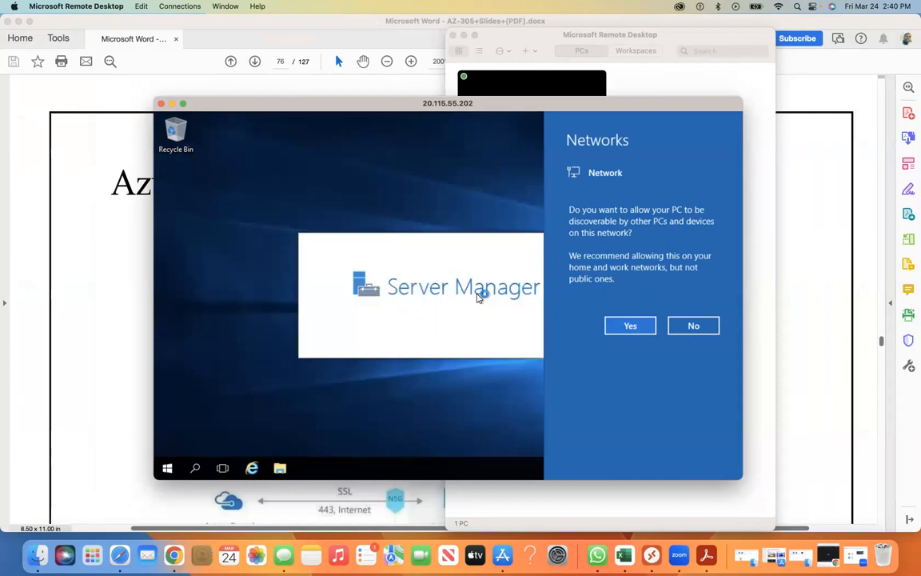
left_click(698, 328)
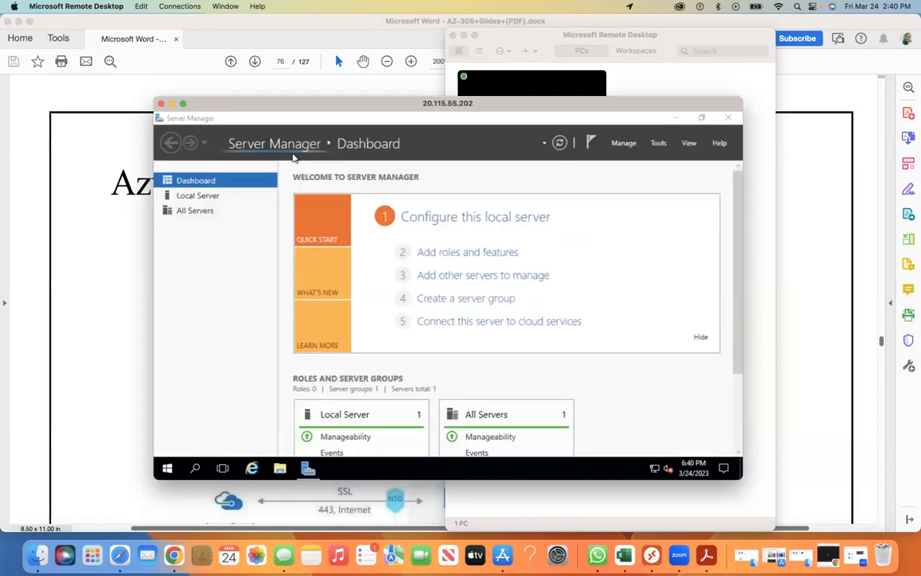
- Close the remote session and delete the saved PC 20.115.55.202
left_click(160, 104)
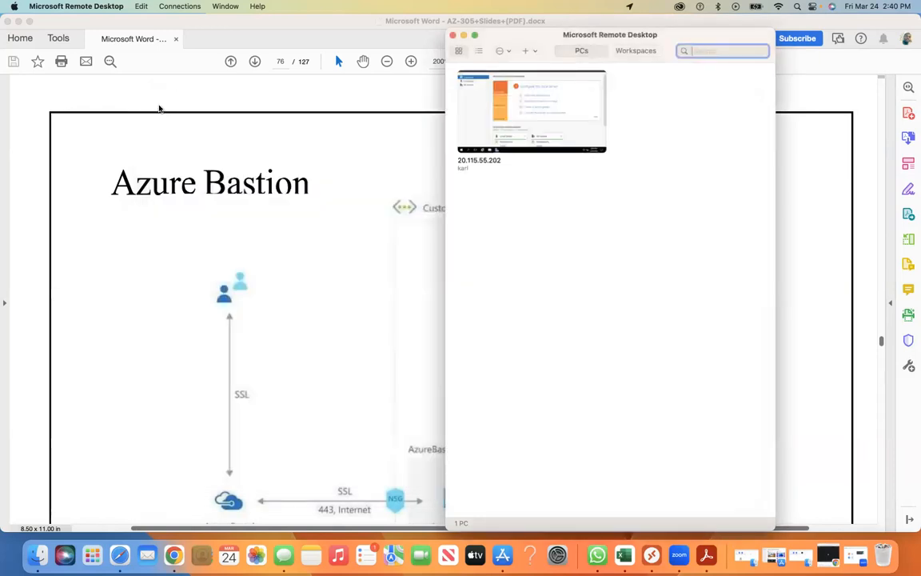
left_click(597, 144)
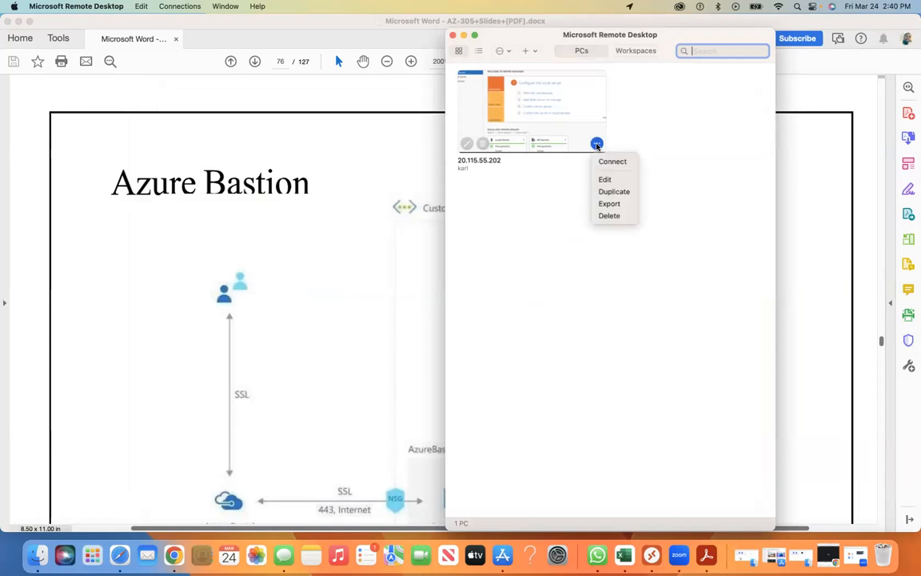
left_click(621, 218)
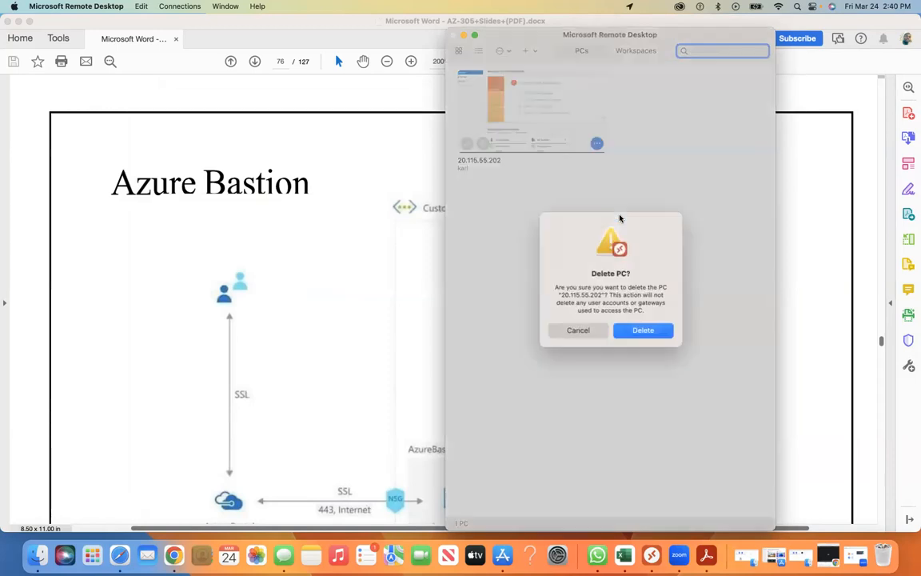
left_click(644, 334)
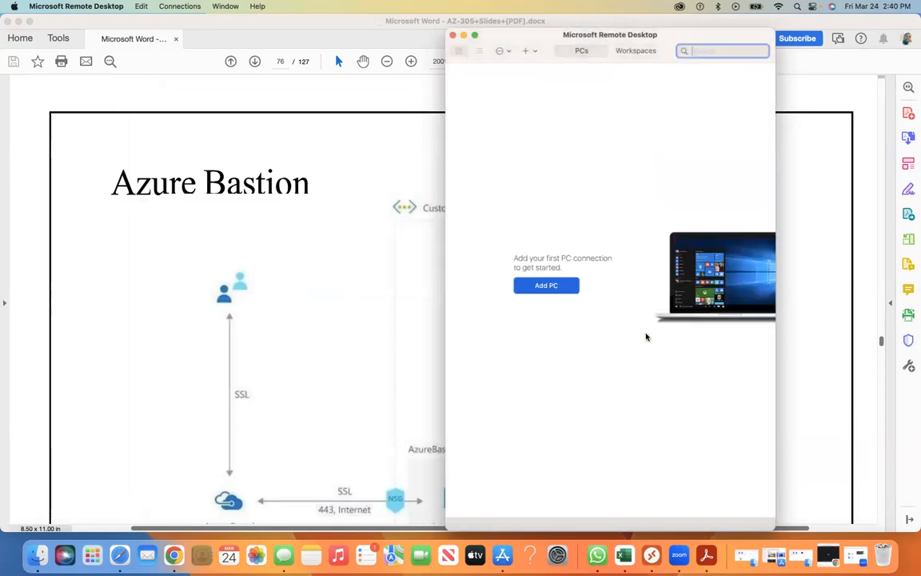
- Return to the Azure portal and start a new subnet named AzureBastionSubnet in the vNet virtual network
key("ctrl+Right")
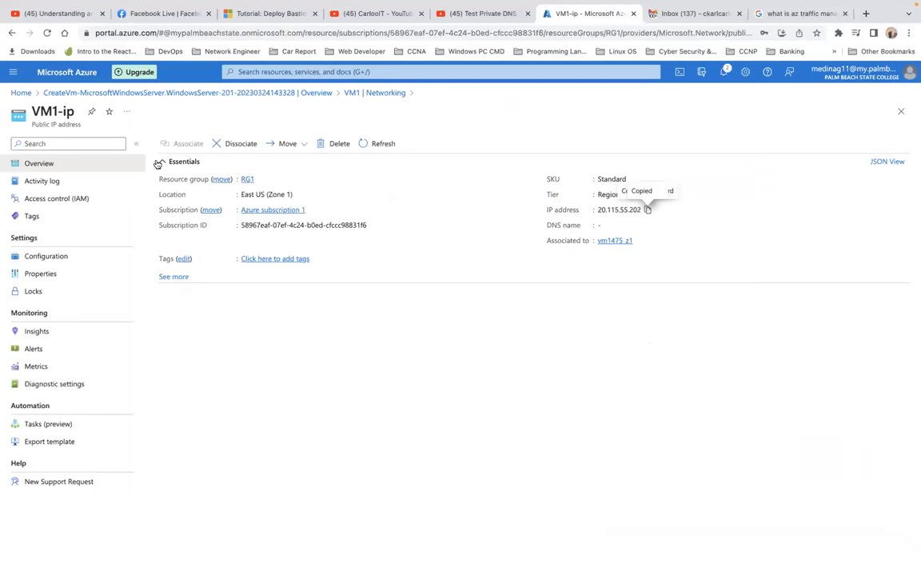
left_click(22, 94)
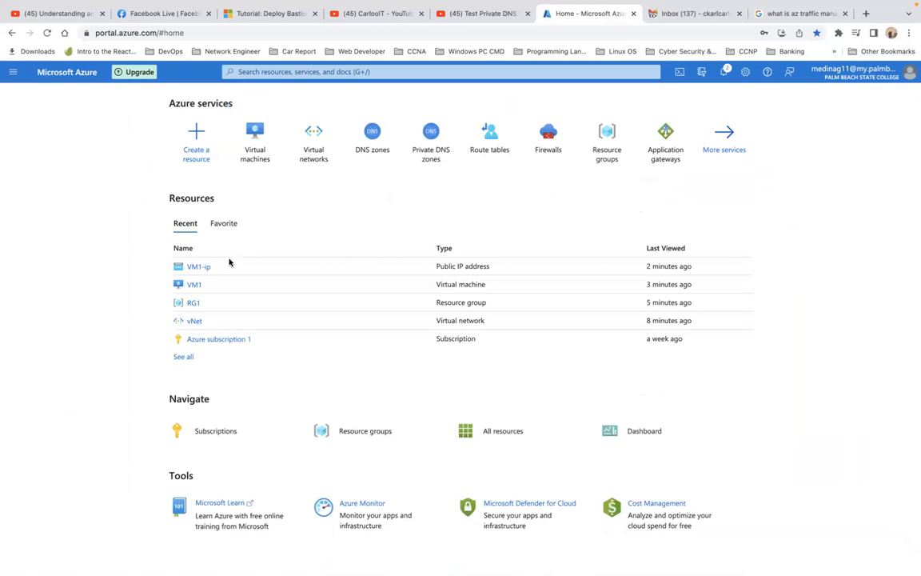
left_click(194, 321)
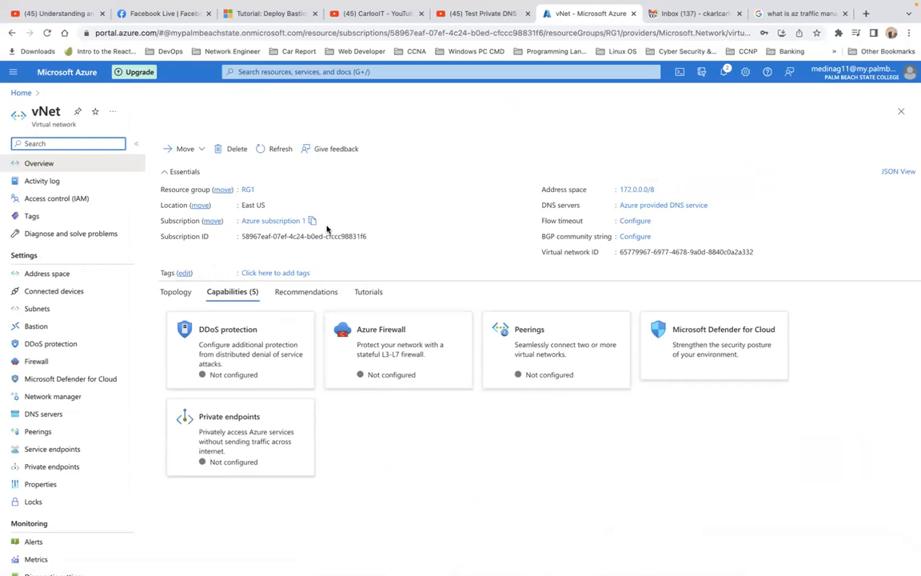
left_click(32, 310)
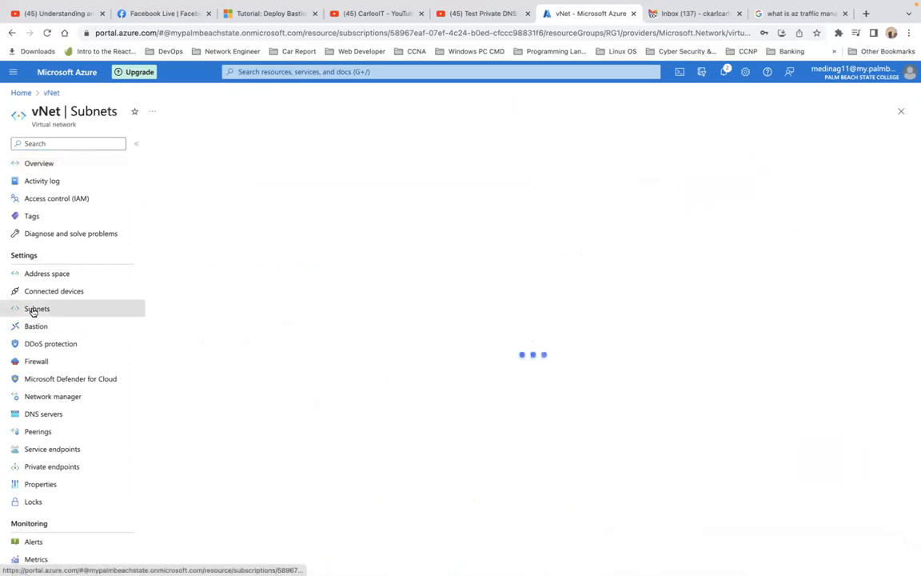
left_click(185, 147)
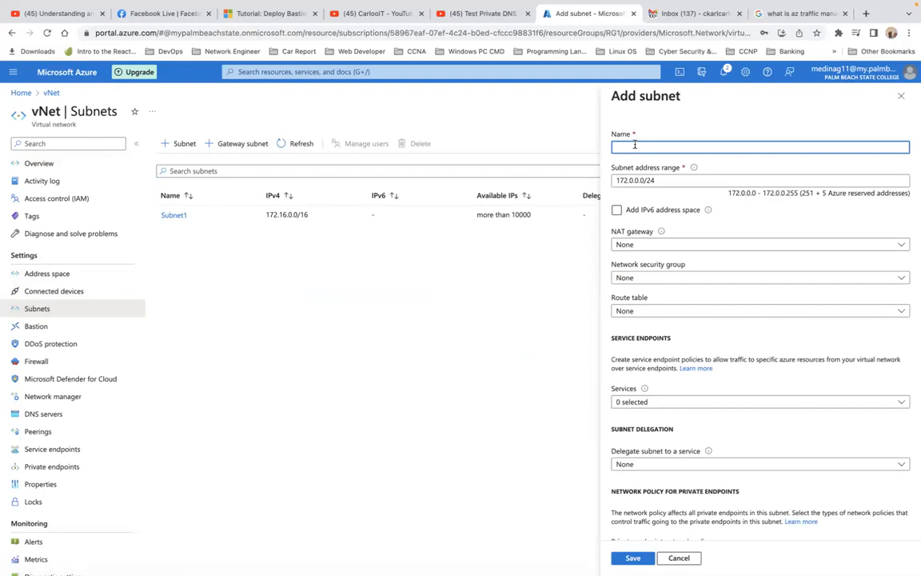
type("AzureBastionSubnet")
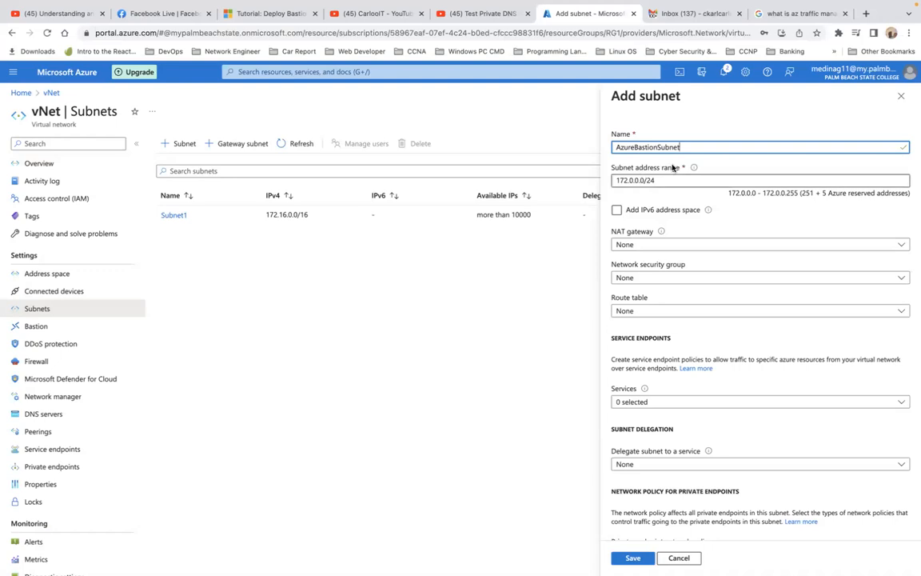
- Set the new subnet's address range to 172.1.0.0/16 and save it with the other options unchanged
left_click(632, 180)
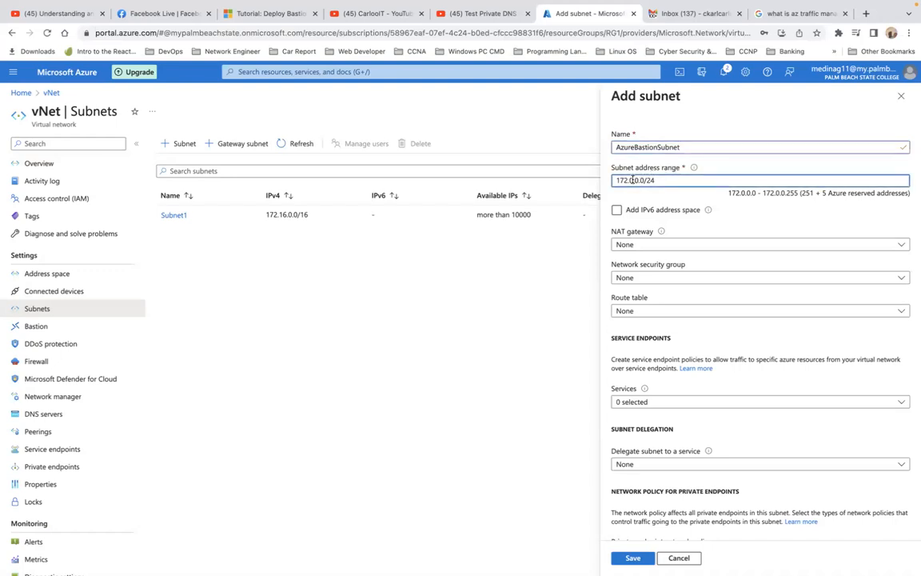
key("BackSpace")
type("1")
left_click(672, 182)
key("BackSpace")
key("BackSpace")
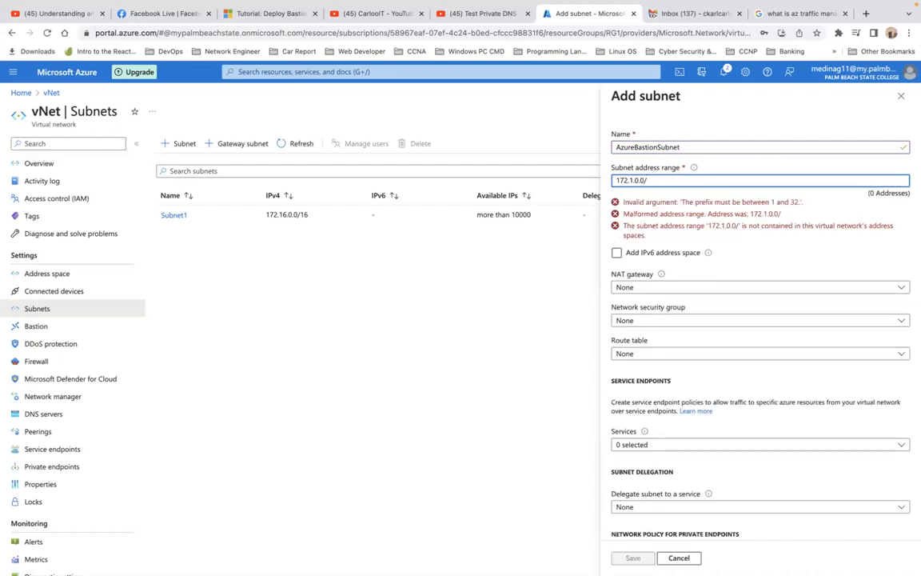
type("16")
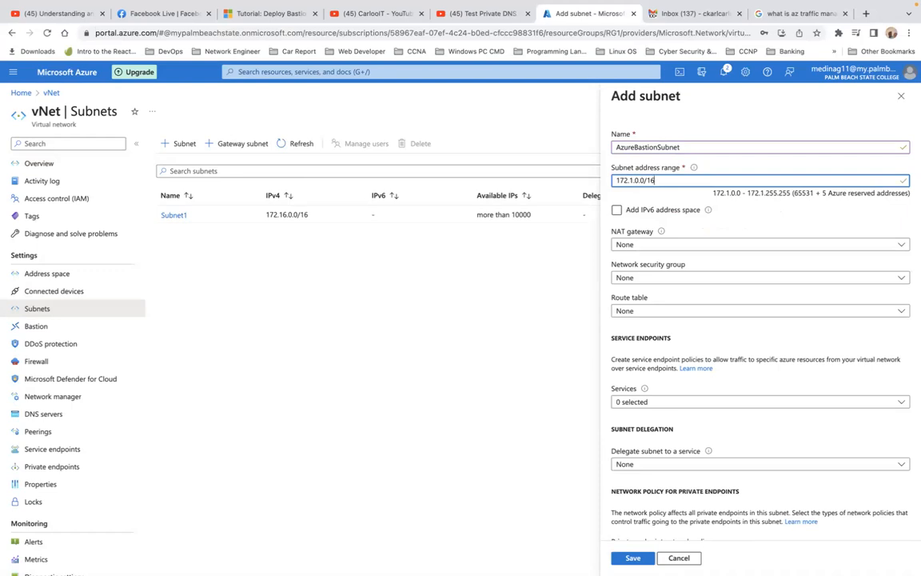
scroll(734, 276, "down", 1)
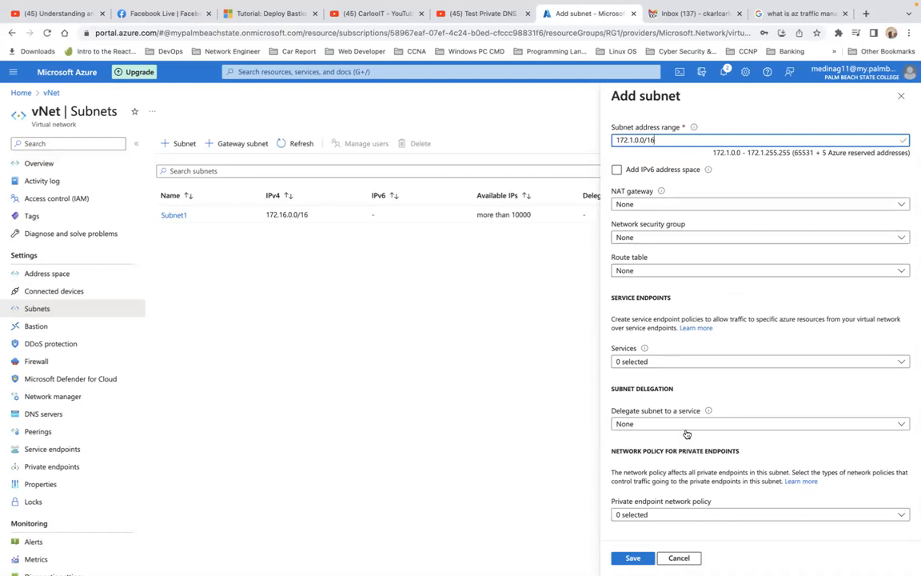
left_click(633, 558)
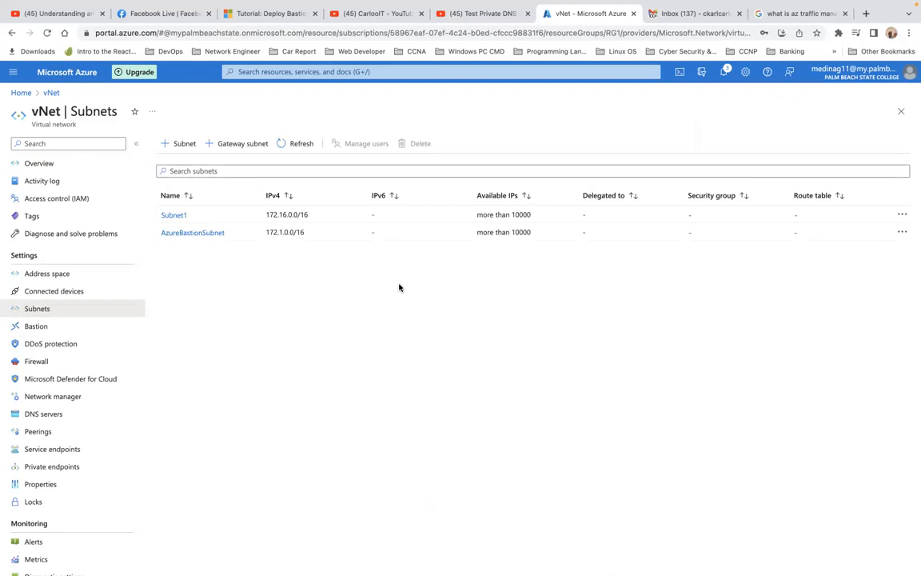
left_click(298, 73)
type("azure")
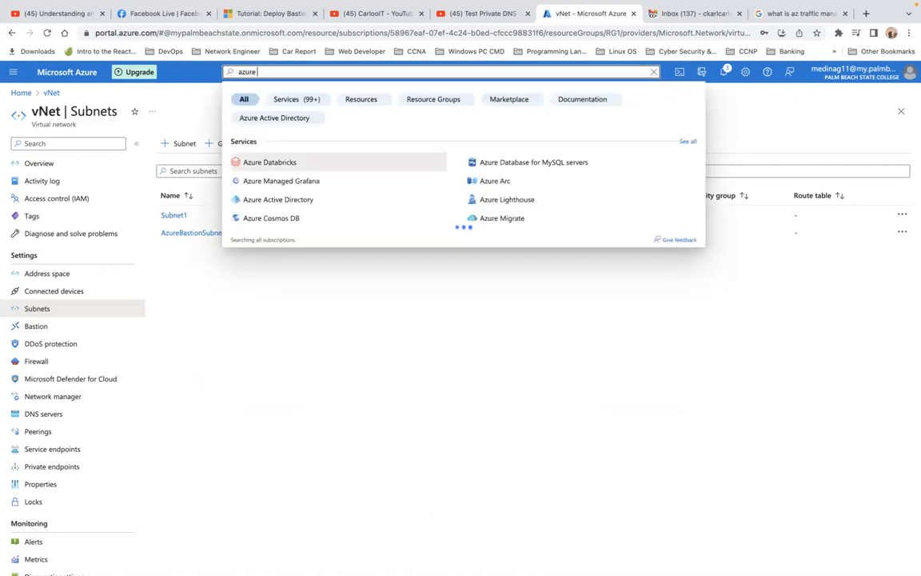
type(" bas")
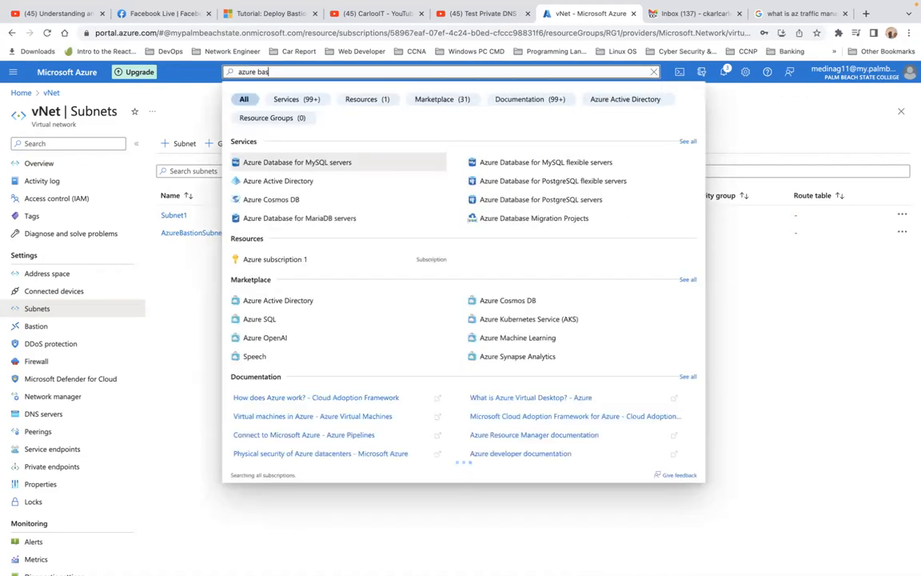
type("tion")
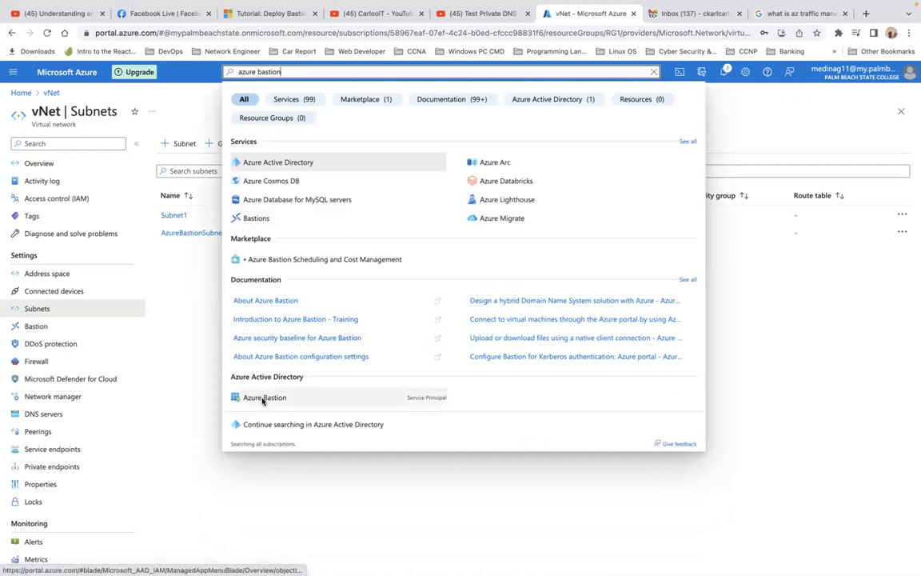
left_click(262, 398)
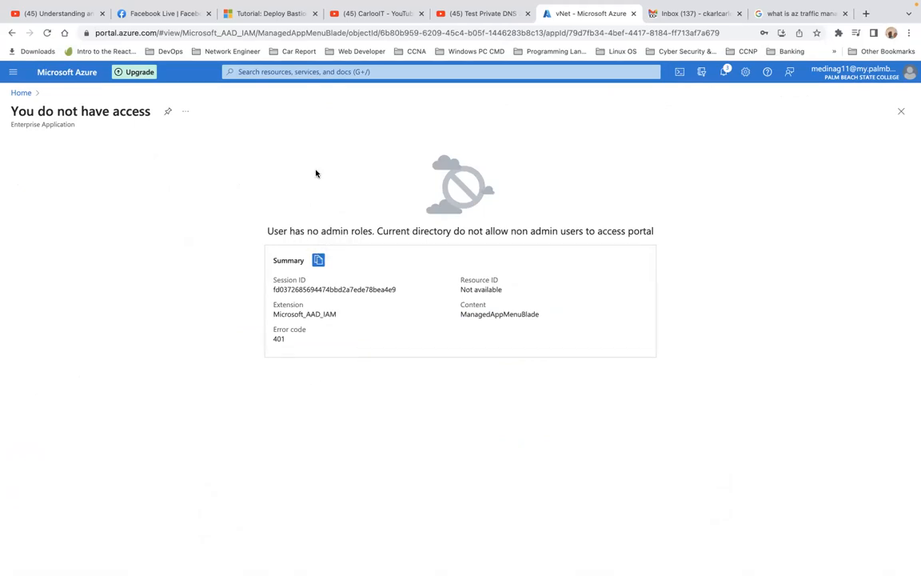
- Search the marketplace for bastion from the resource creation page and start creating Microsoft's Bastion service
left_click(21, 94)
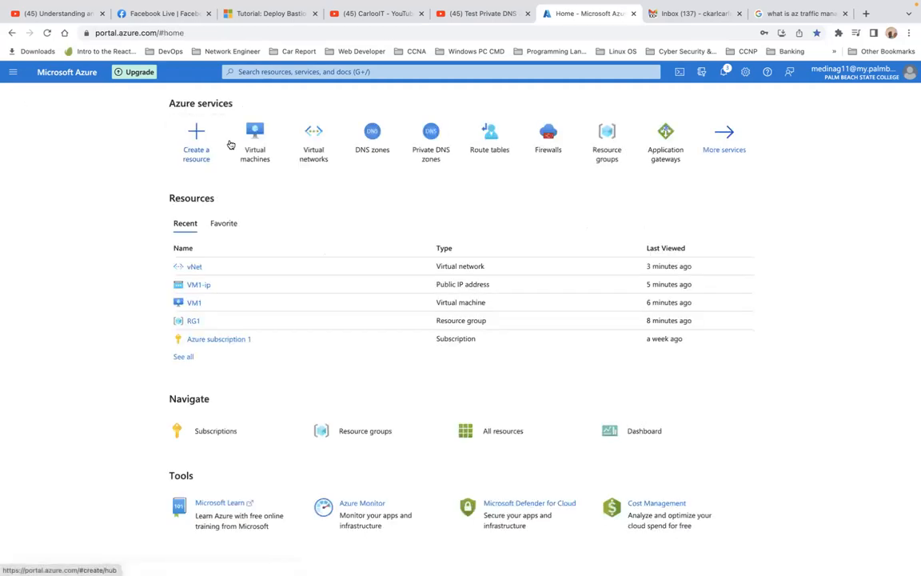
left_click(194, 142)
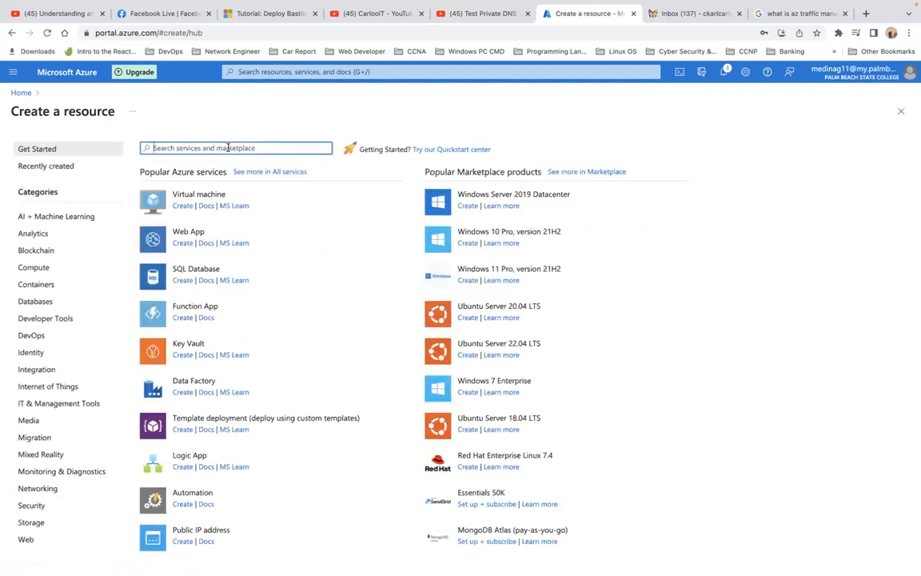
type("a")
key("BackSpace")
type("bastio")
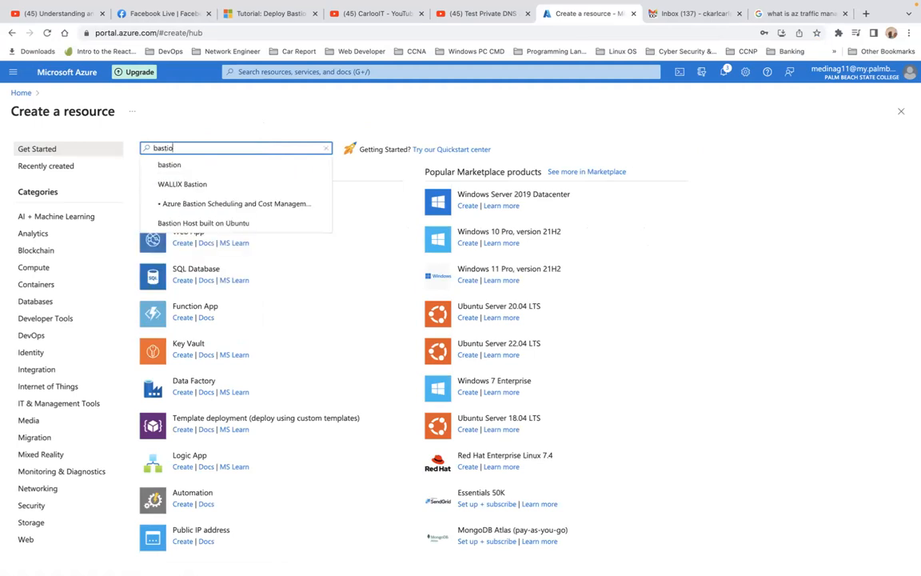
left_click(216, 167)
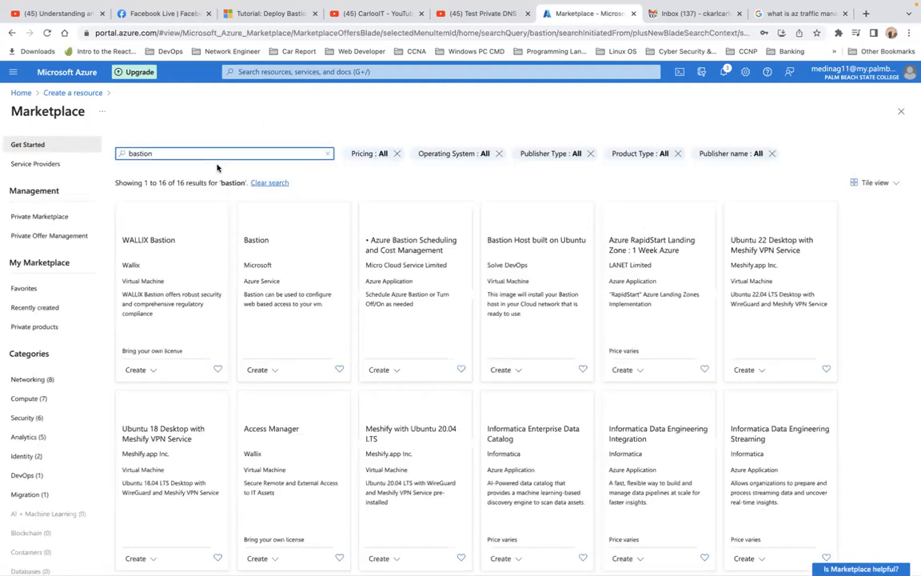
left_click(259, 370)
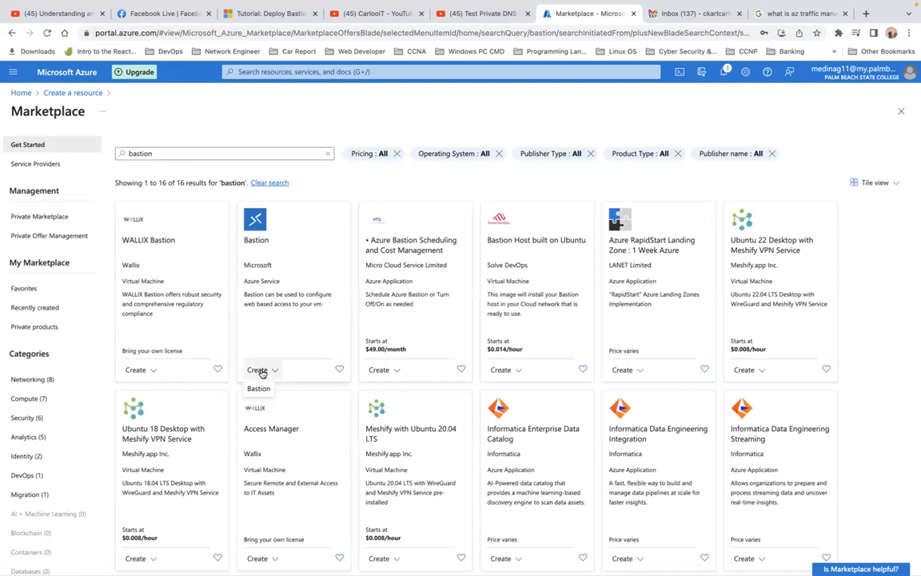
left_click(259, 388)
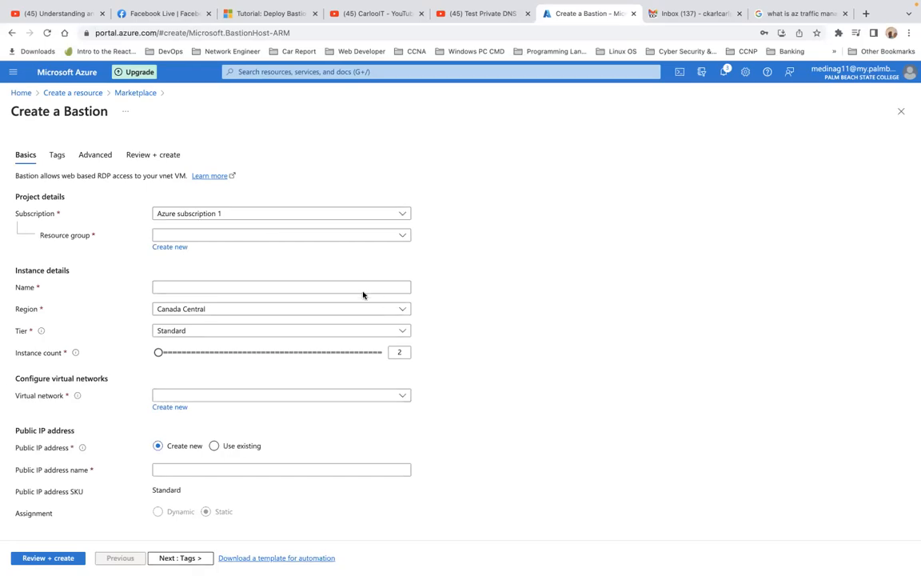
- Assign the new Bastion to resource group RG1, name it Bastion and set its region to East US
left_click(300, 236)
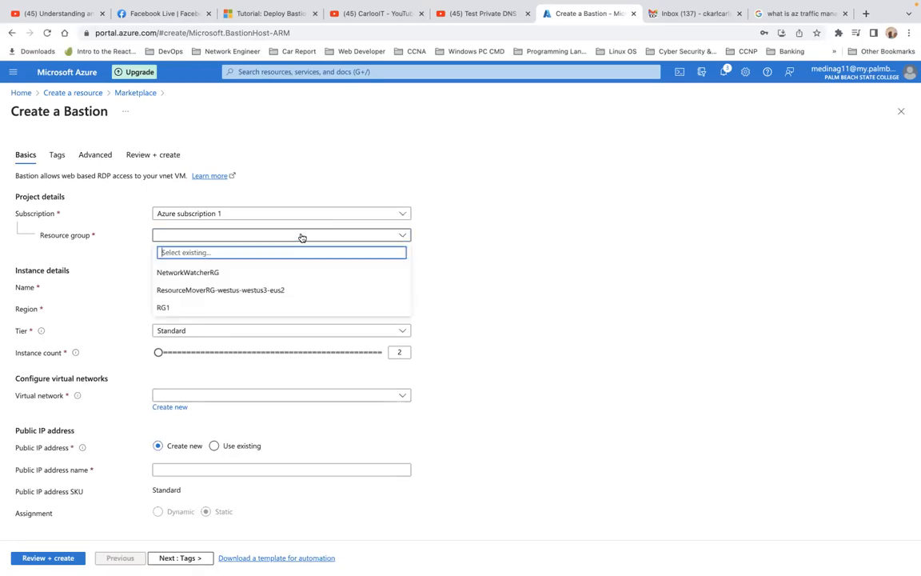
left_click(266, 306)
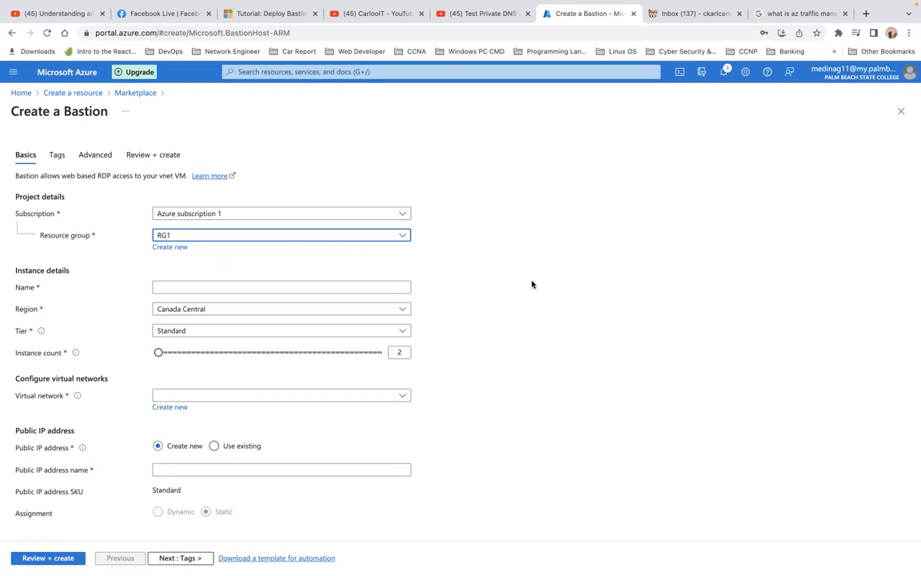
left_click(307, 286)
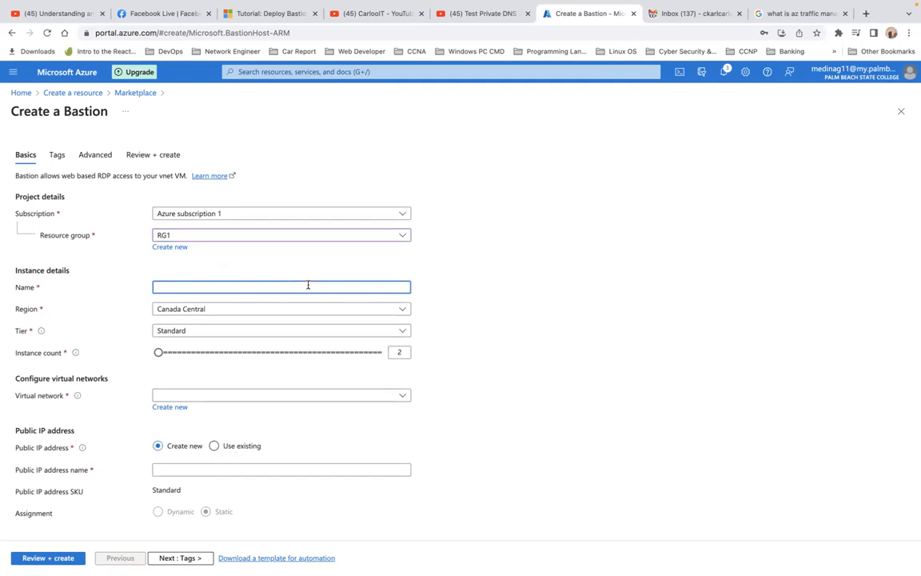
type("Bastion")
left_click(345, 310)
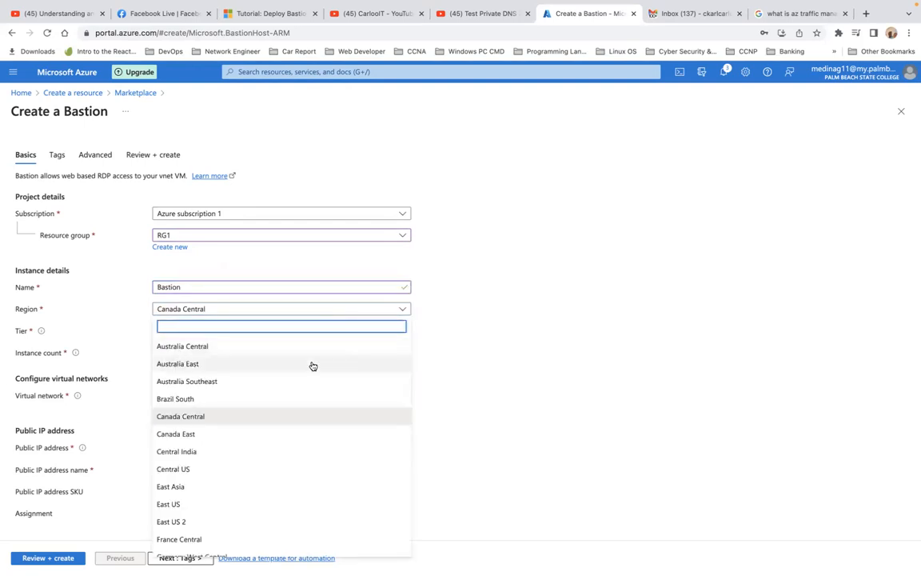
left_click(230, 502)
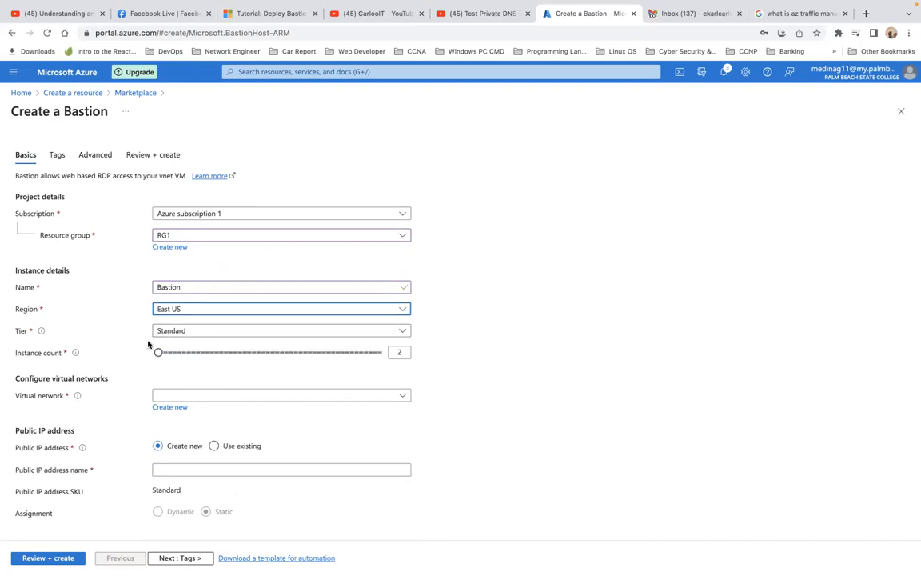
- Attach the Bastion to the vNet virtual network, then review and create it with the remaining settings unchanged
scroll(524, 349, "down", 1)
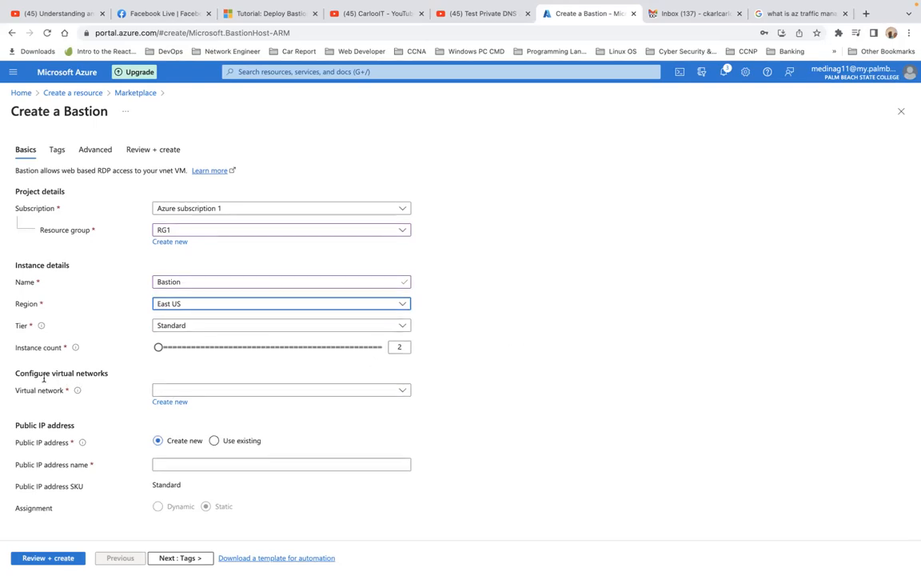
left_click(404, 390)
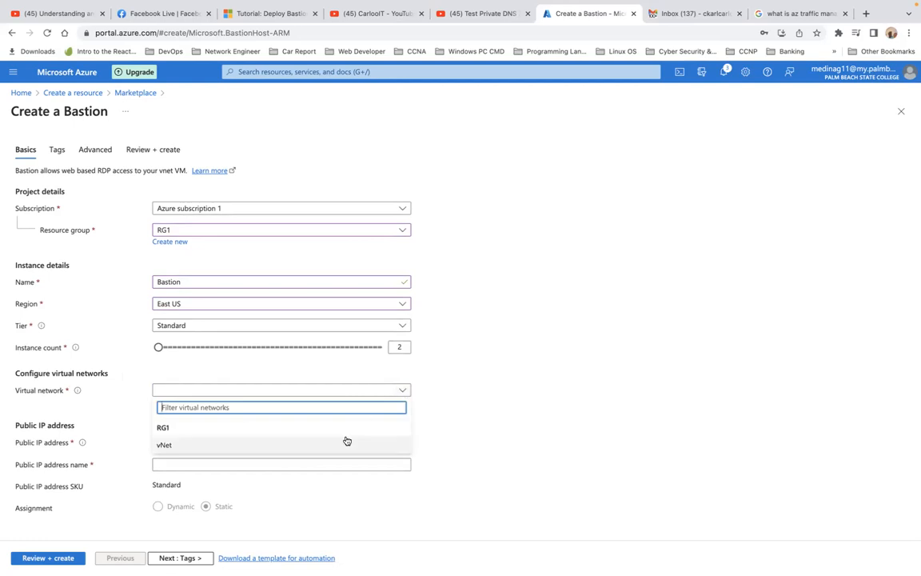
left_click(347, 442)
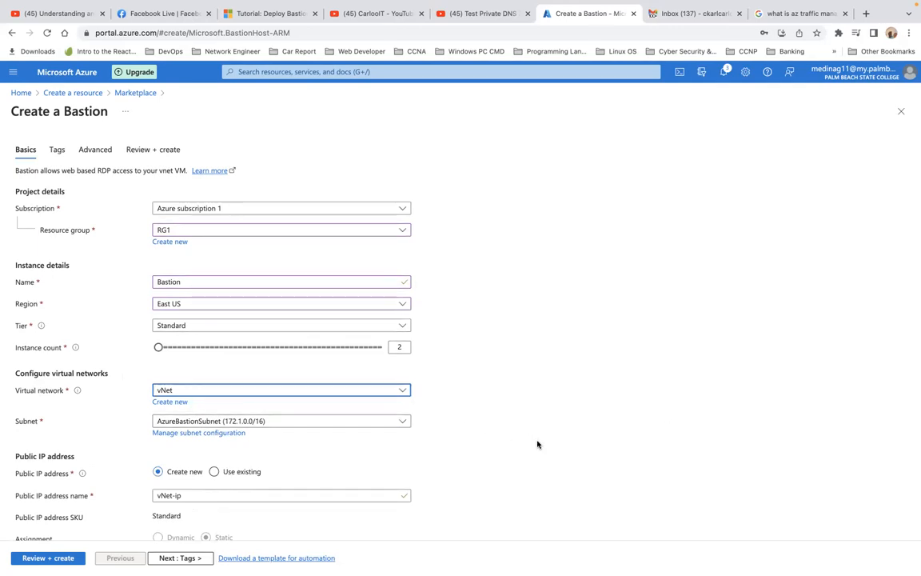
scroll(537, 445, "down", 1)
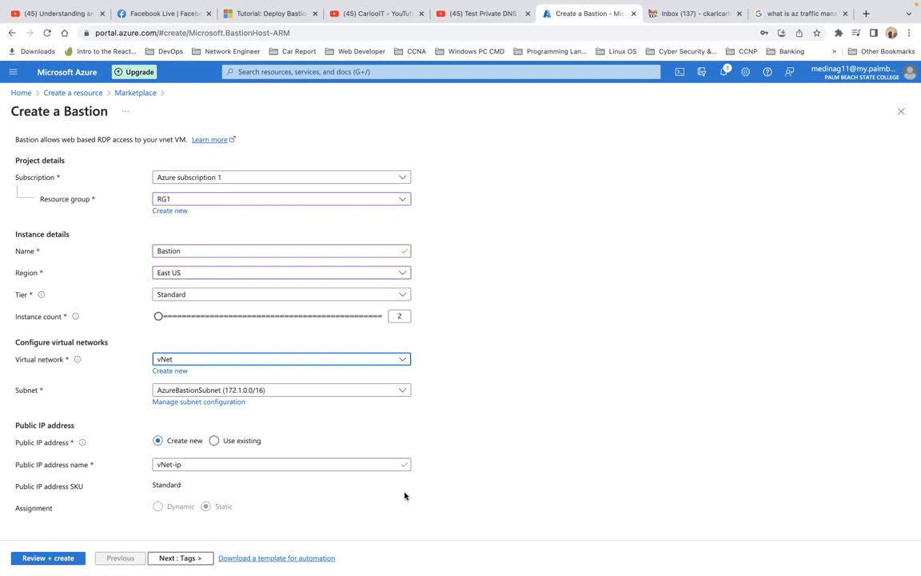
left_click(56, 558)
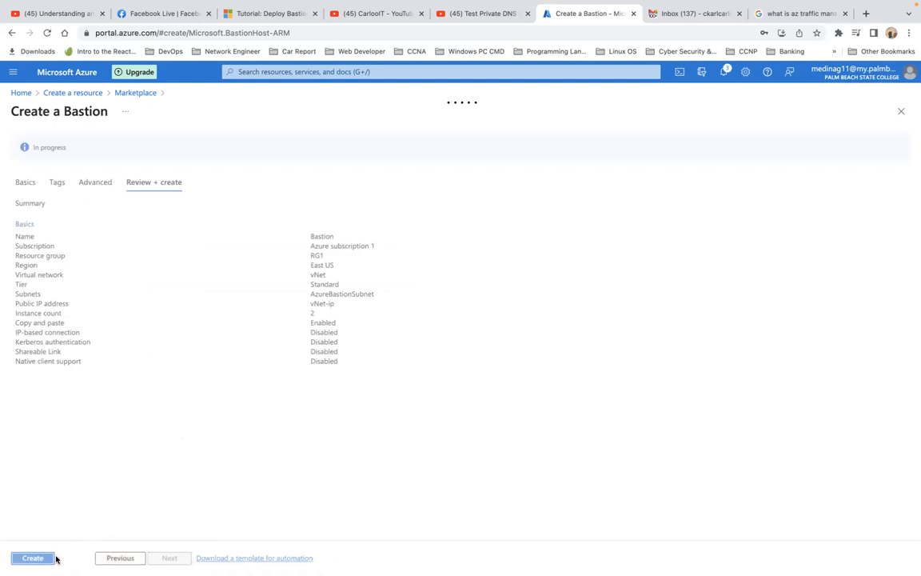
left_click(30, 559)
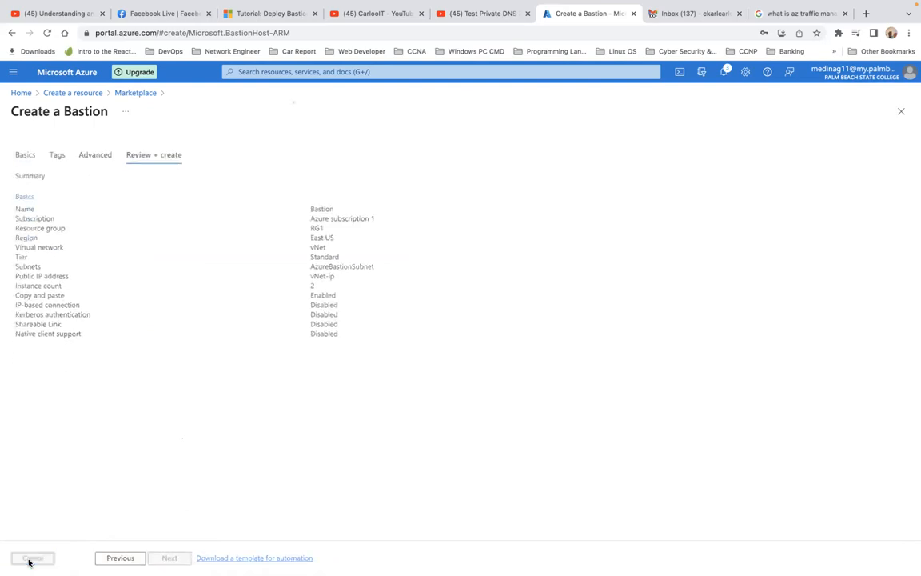
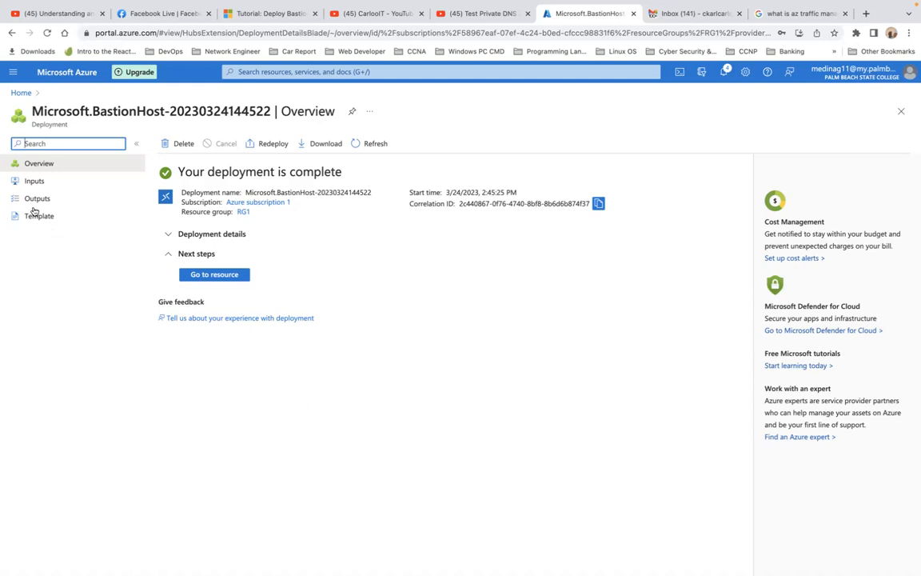
- View the deployed Bastion resource, then open virtual machine VM1 and choose Bastion as its connection method
left_click(201, 274)
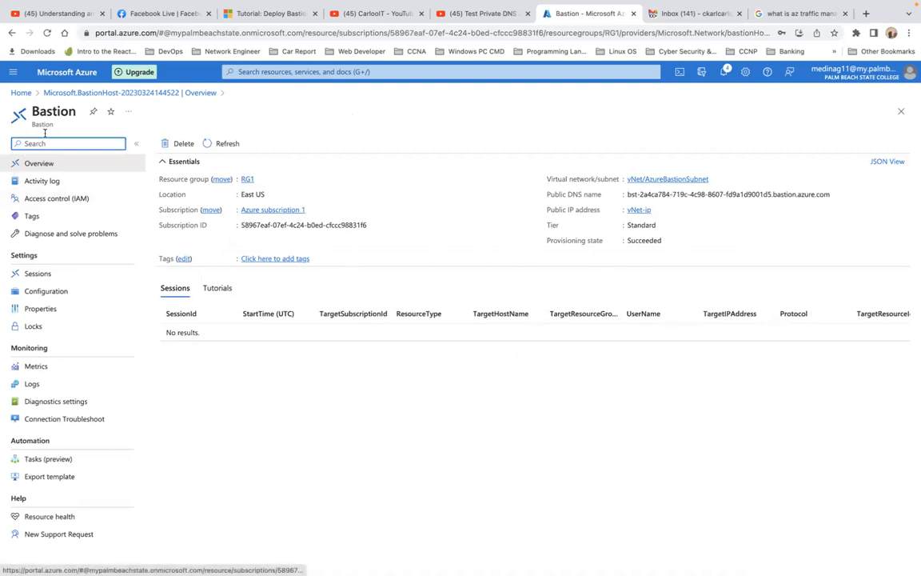
left_click(21, 92)
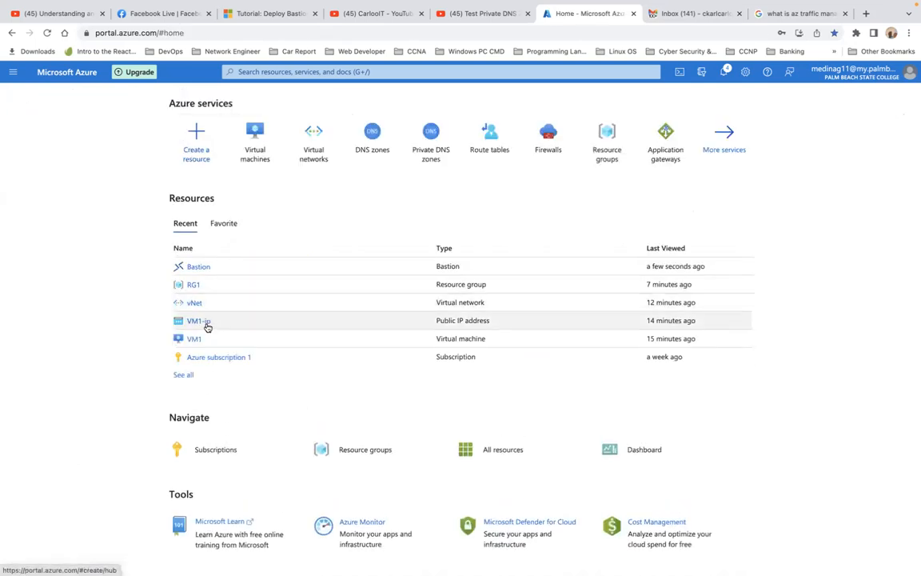
left_click(194, 339)
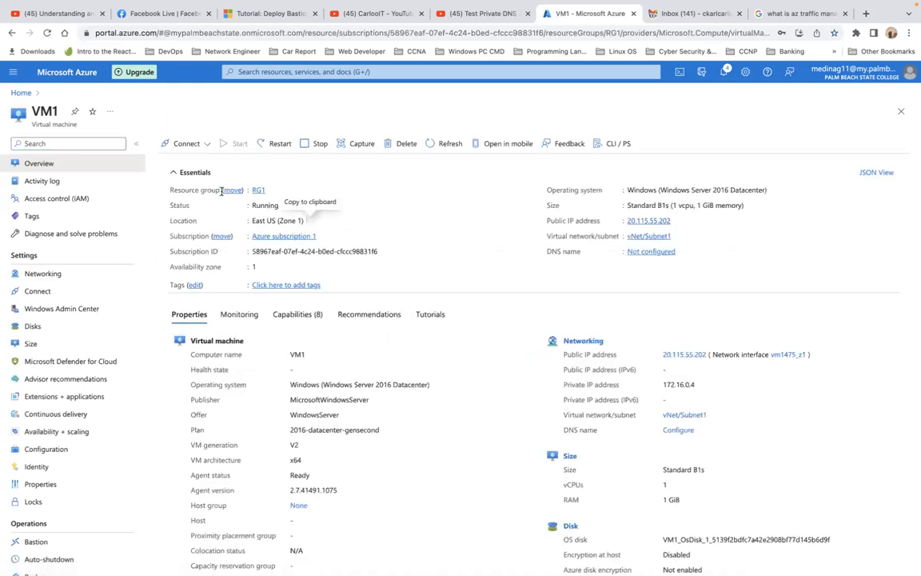
left_click(207, 145)
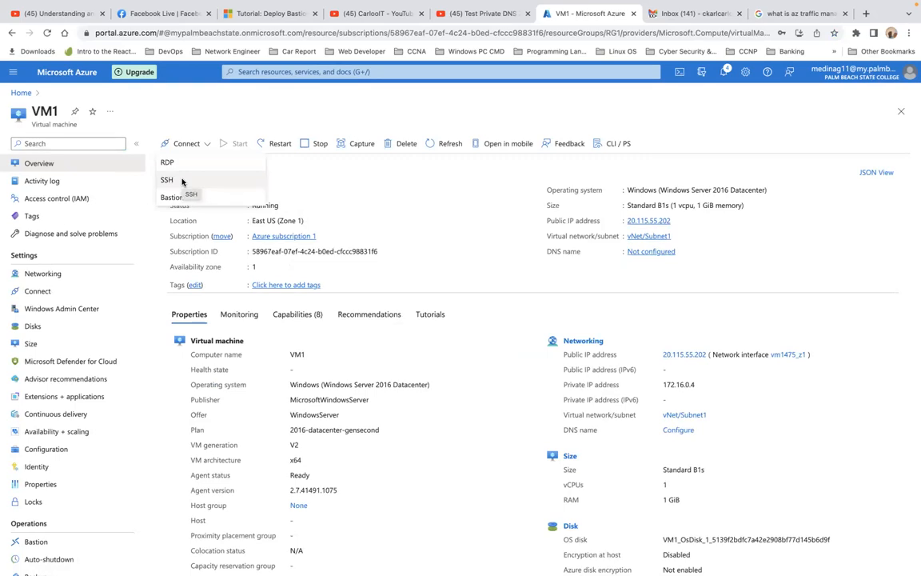
left_click(175, 199)
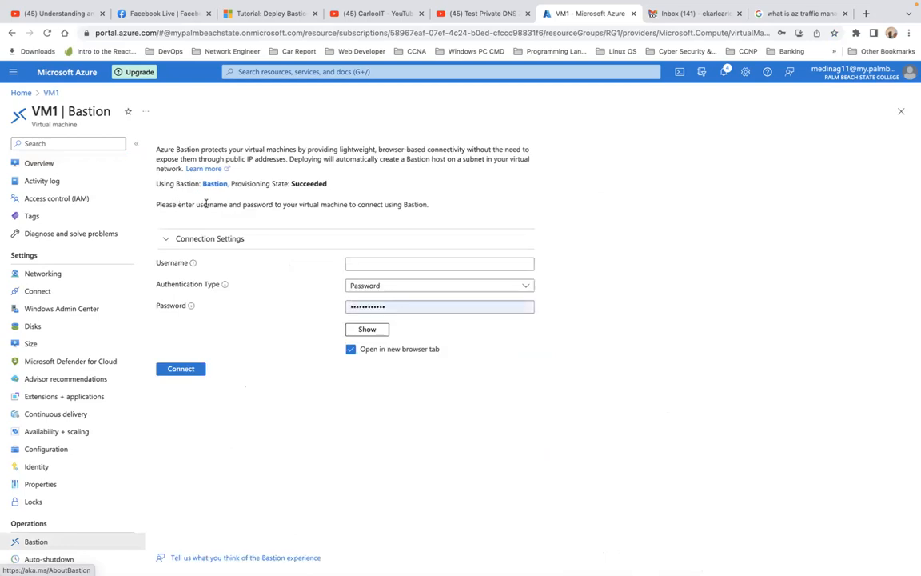
- Enter the VM's username, connect to VM1 through Bastion with the prefilled password and allow clipboard access
left_click(370, 265)
type("Kar")
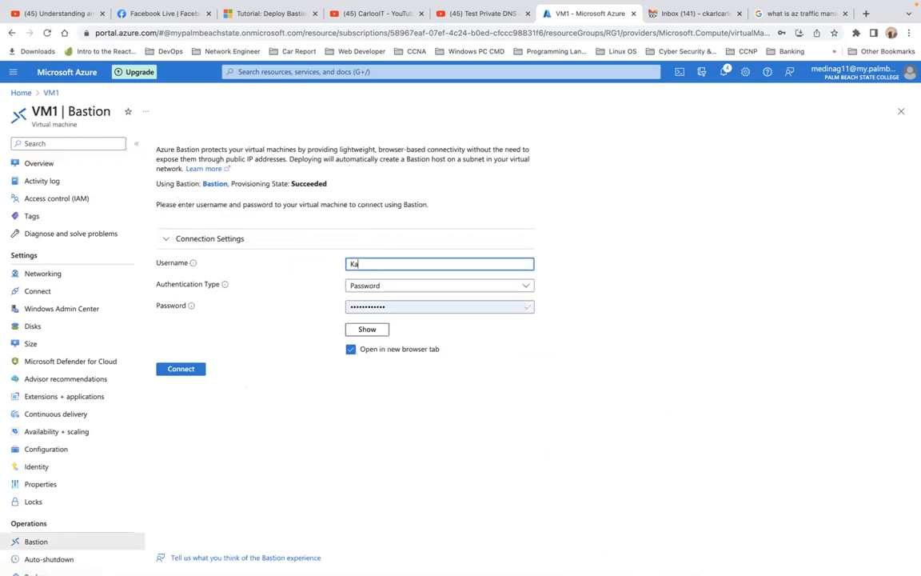
type("l")
left_click(183, 370)
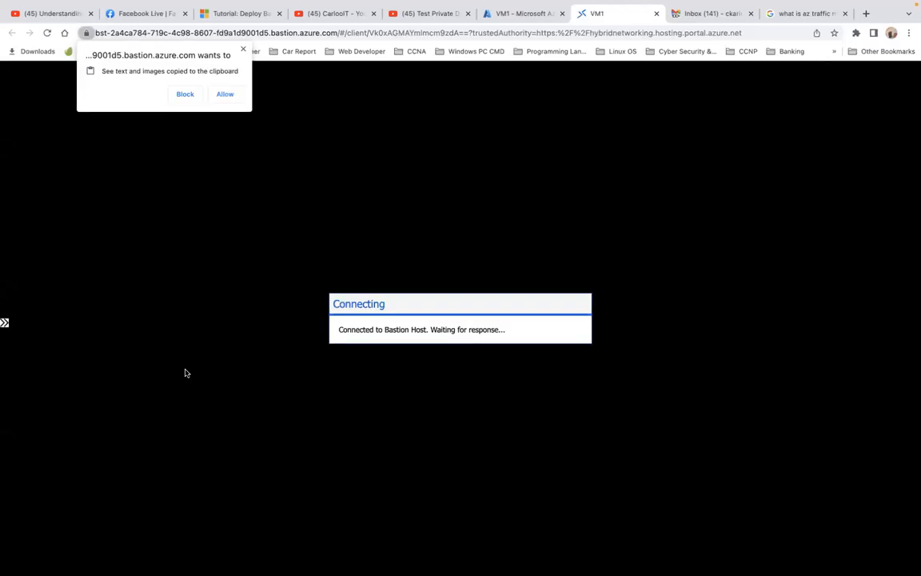
left_click(226, 96)
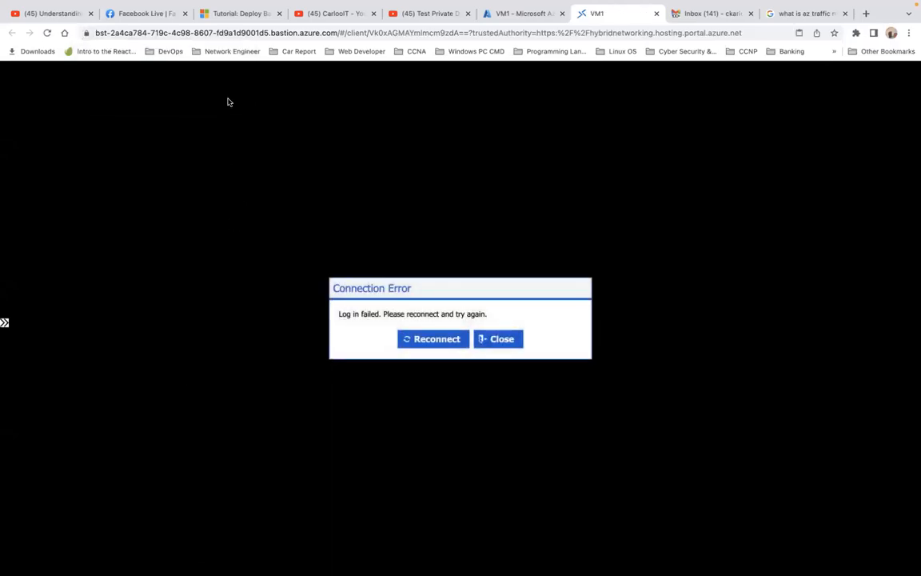
- Try to reconnect the Bastion session to VM1, then close it
left_click(439, 345)
left_click(441, 346)
left_click(503, 338)
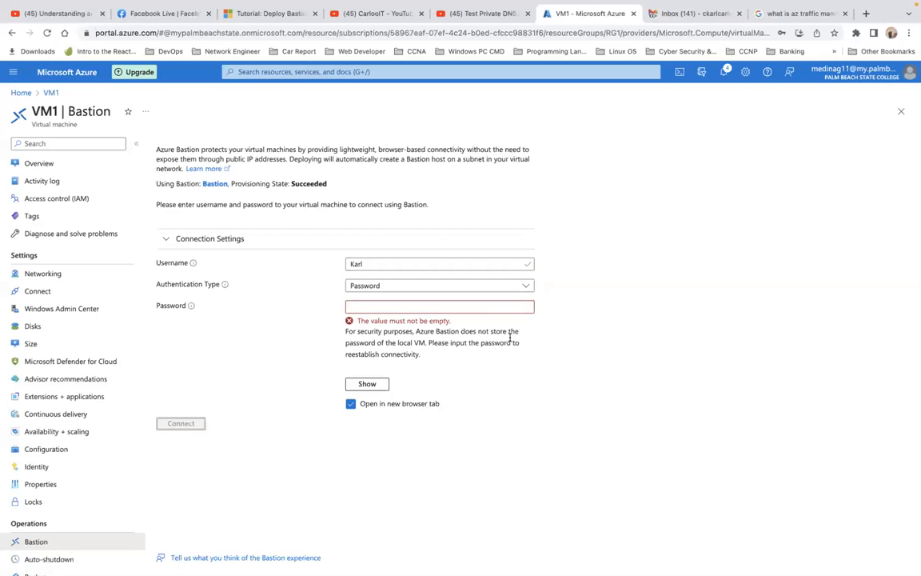
- Enter the VM's account password and connect to VM1 through Bastion in a new browser tab
left_click(422, 307)
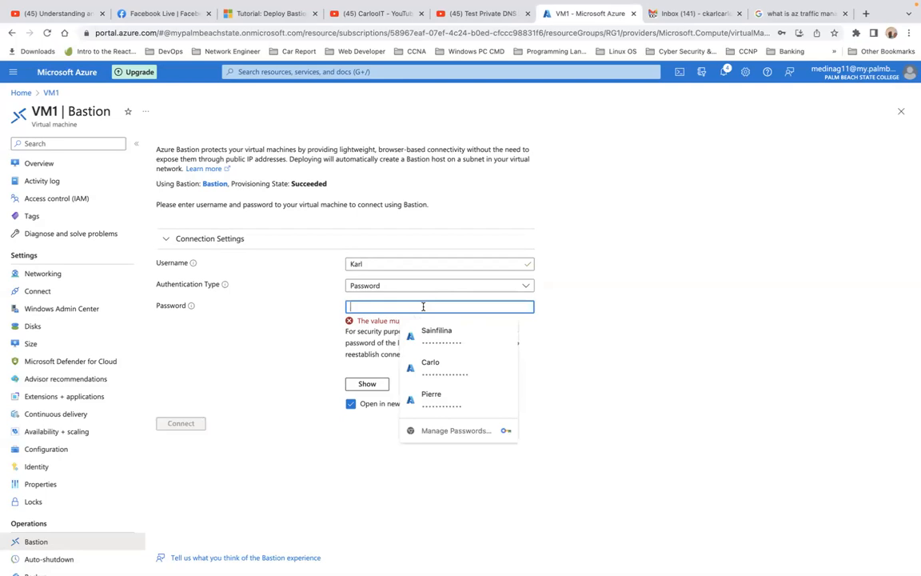
type("•••••••")
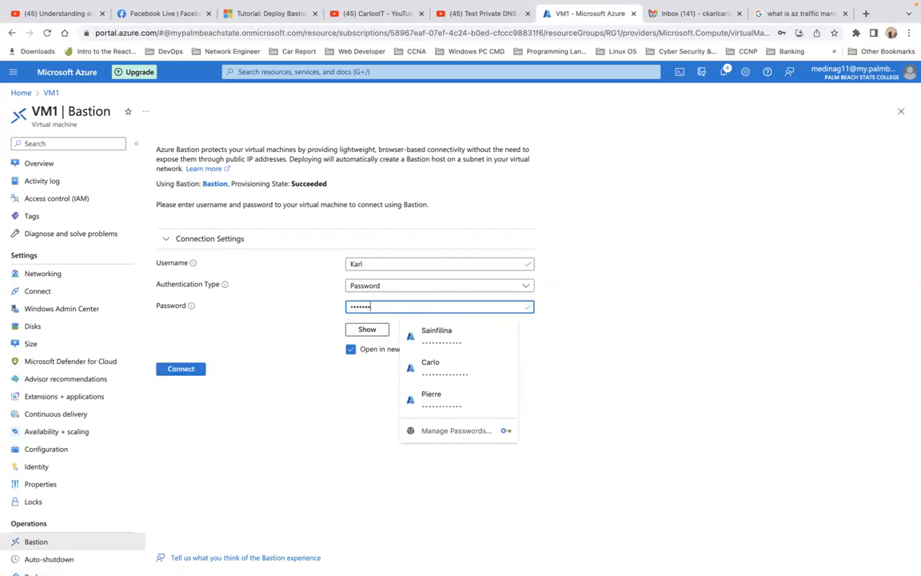
type("•••••")
left_click(194, 370)
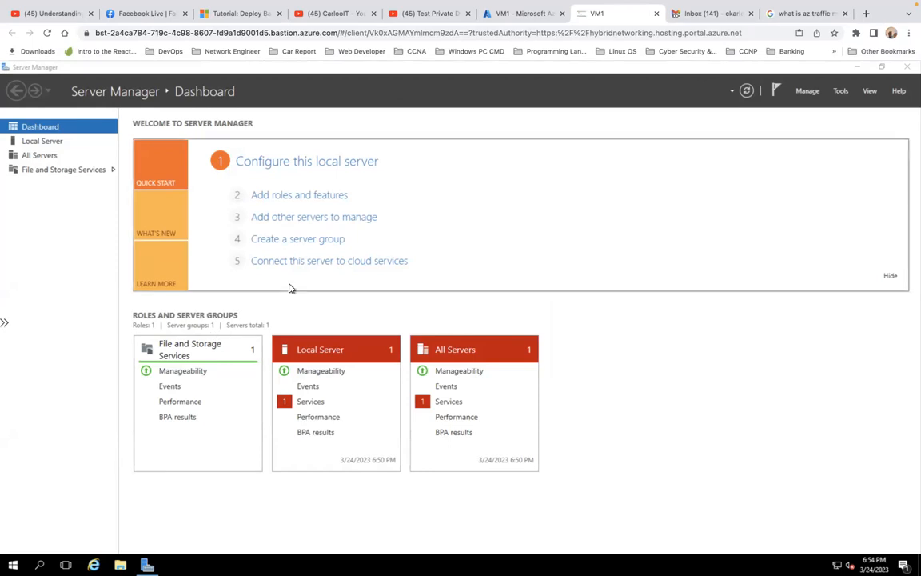
- Open a new PC entry in Microsoft Remote Desktop, and copy VM1's public IP address from its overview in the Azure portal
key("ctrl+Left")
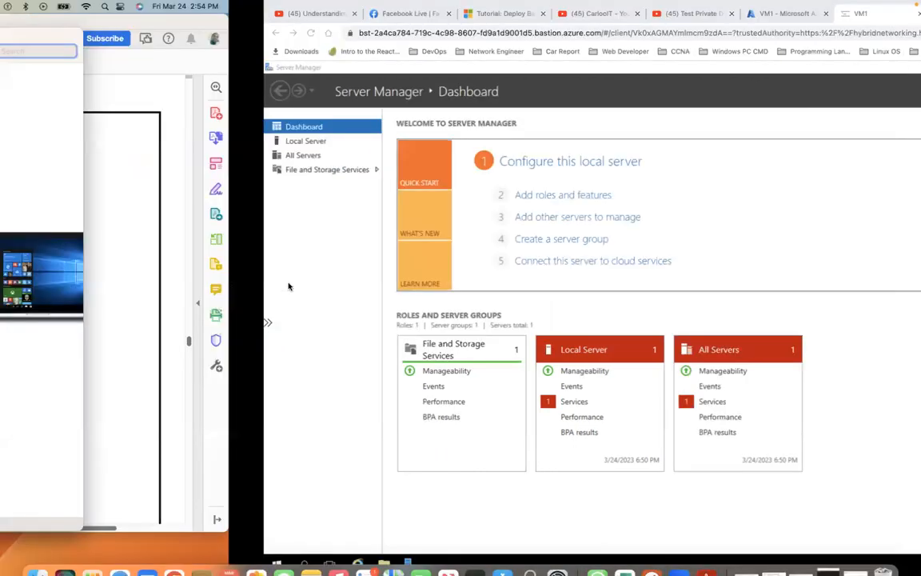
left_click(553, 287)
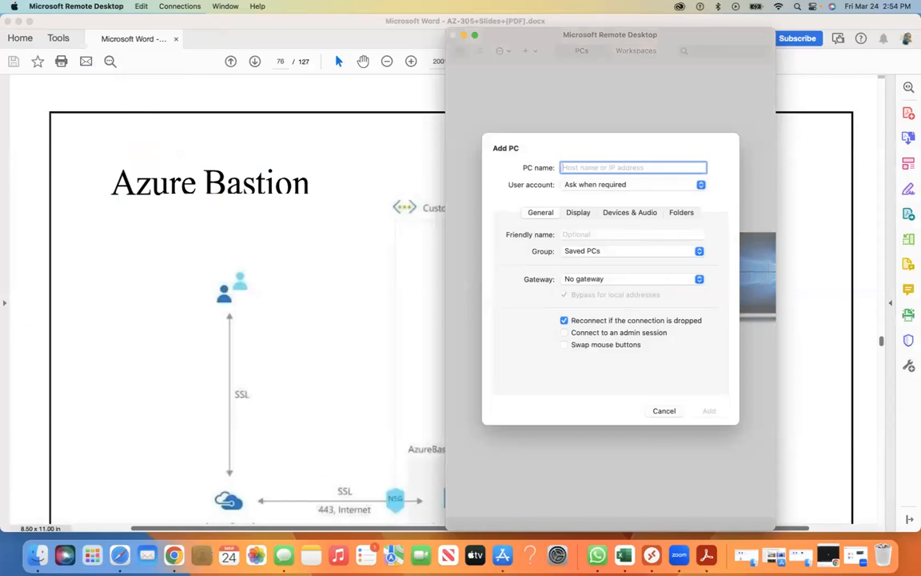
key("ctrl+Right")
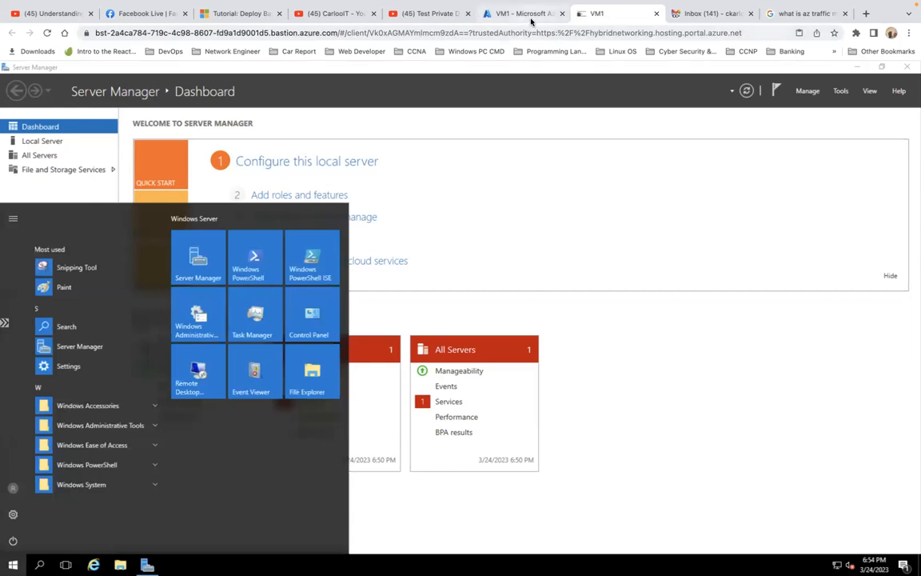
left_click(489, 13)
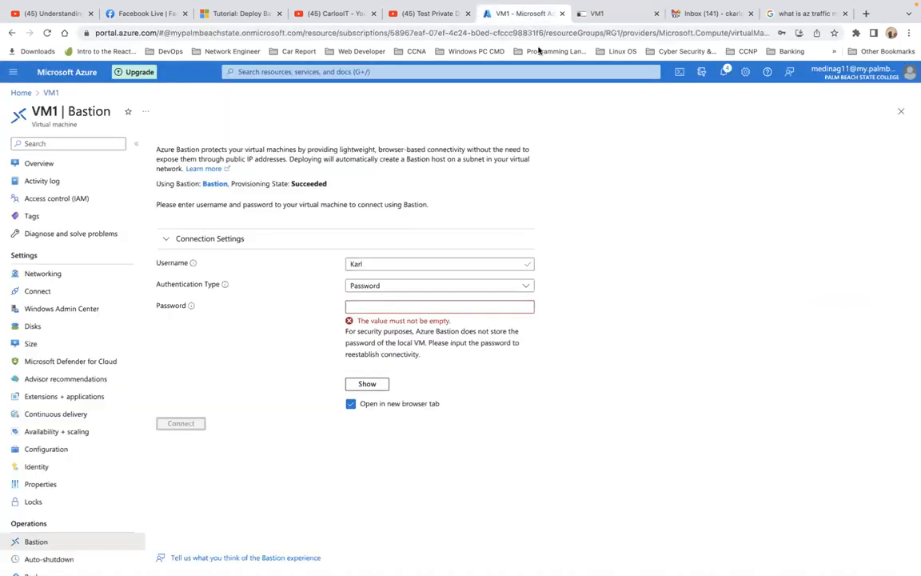
left_click(20, 93)
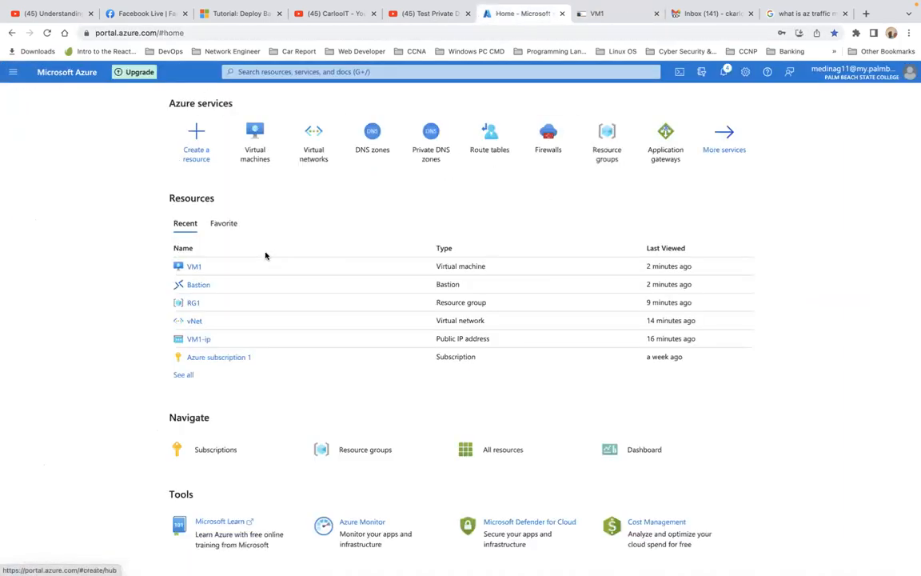
left_click(257, 152)
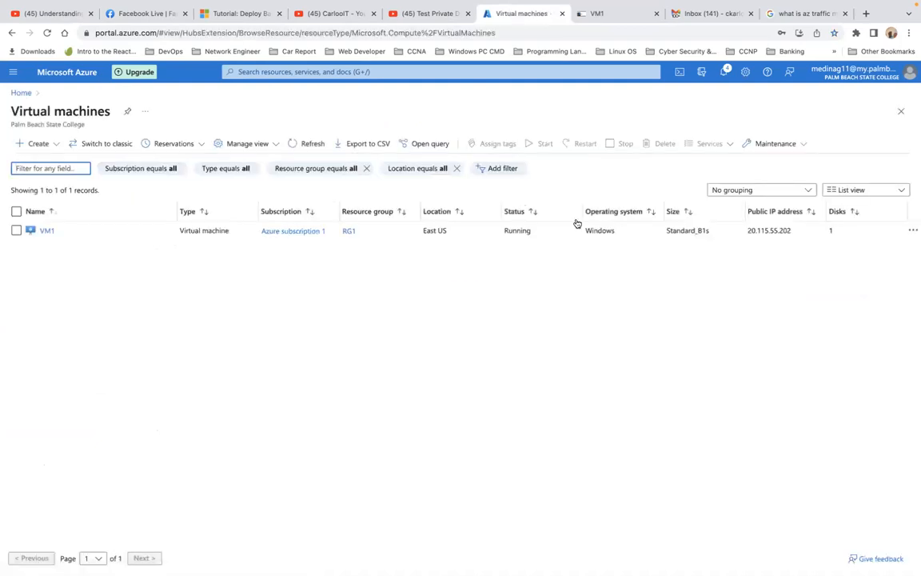
left_click(48, 231)
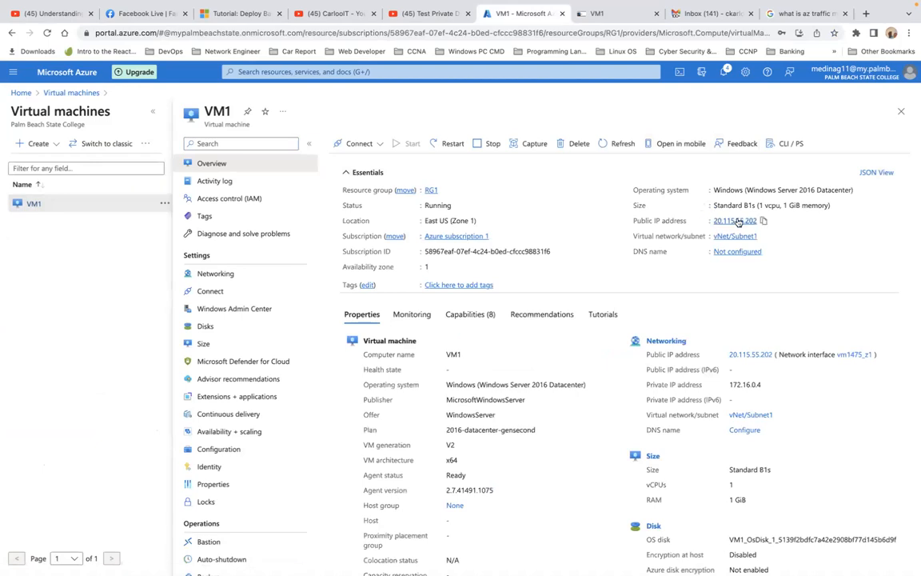
left_click(762, 222)
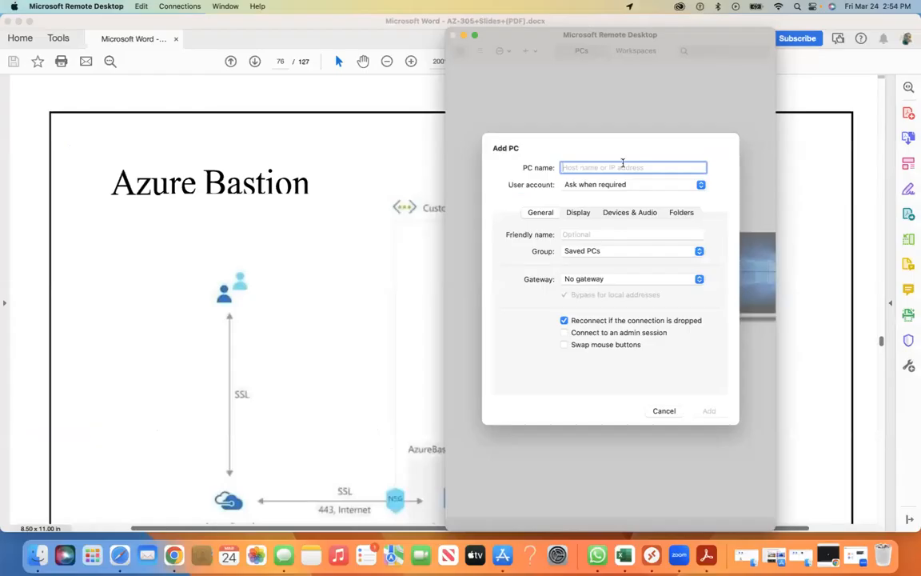
- Switch to Microsoft Remote Desktop, add PC 20.115.55.202 with the saved user account and connect to it
key("super+v")
left_click(623, 185)
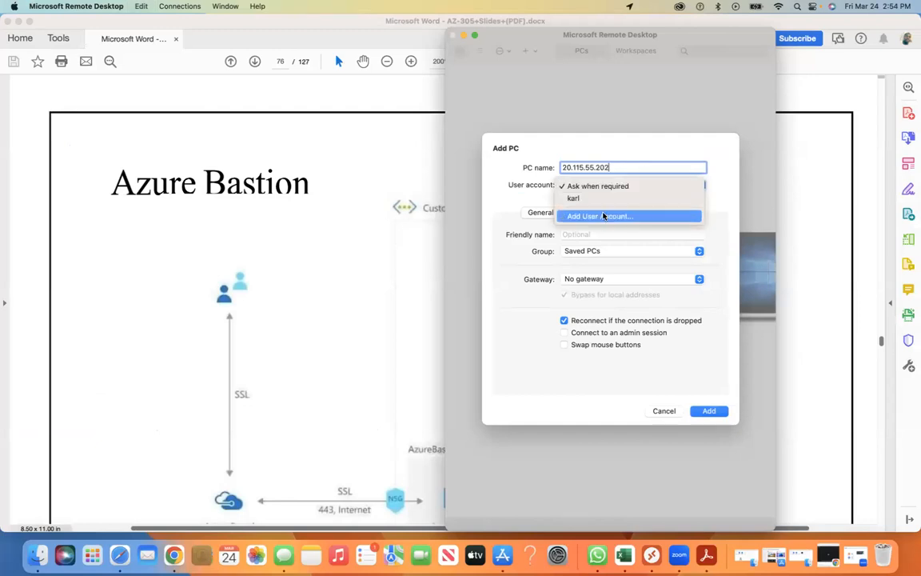
left_click(584, 198)
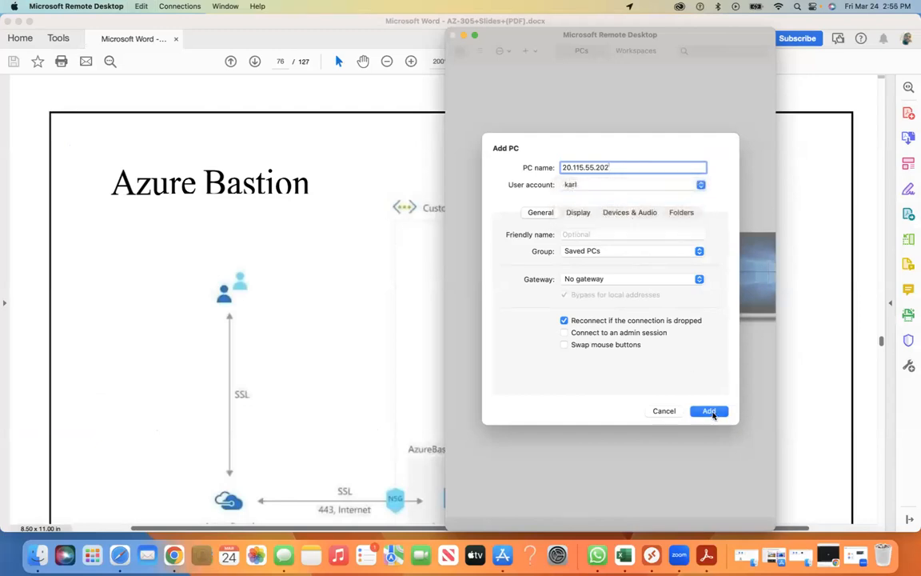
left_click(710, 411)
double_click(555, 114)
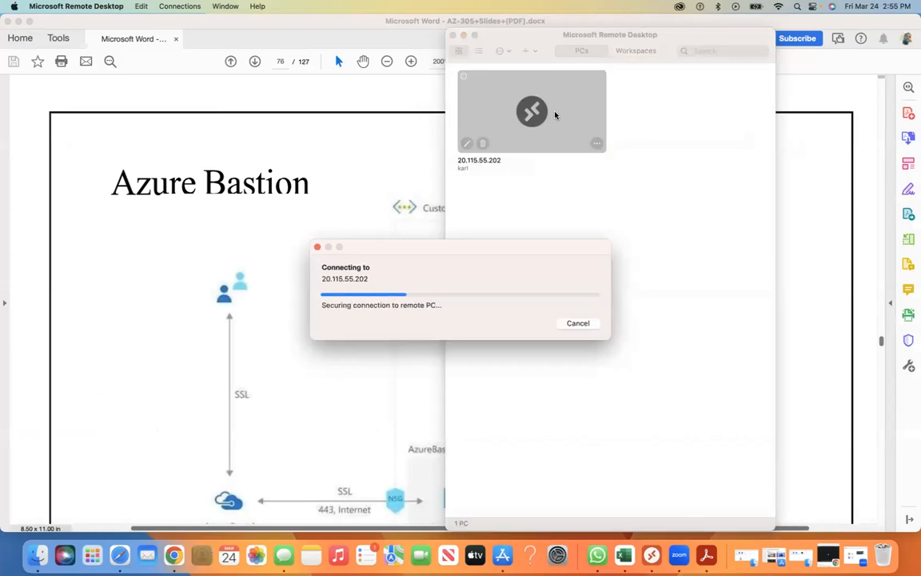
left_click(588, 328)
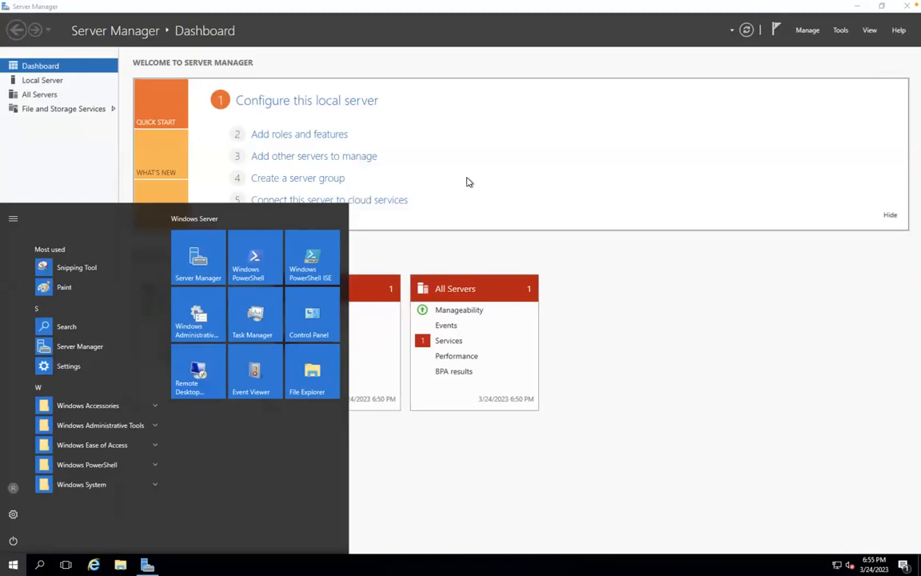
- Return to VM1's Bastion session in the browser and reconnect it
key("ctrl+Right")
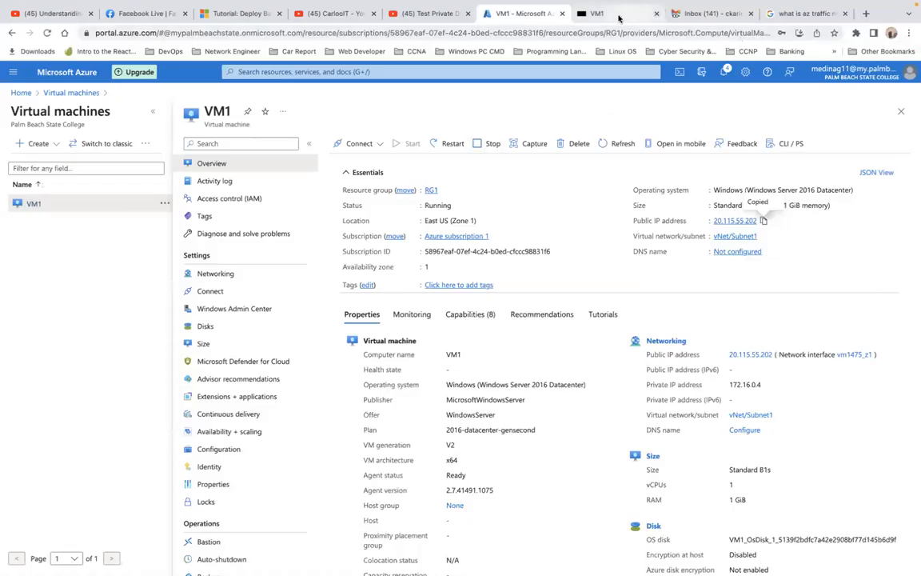
left_click(618, 16)
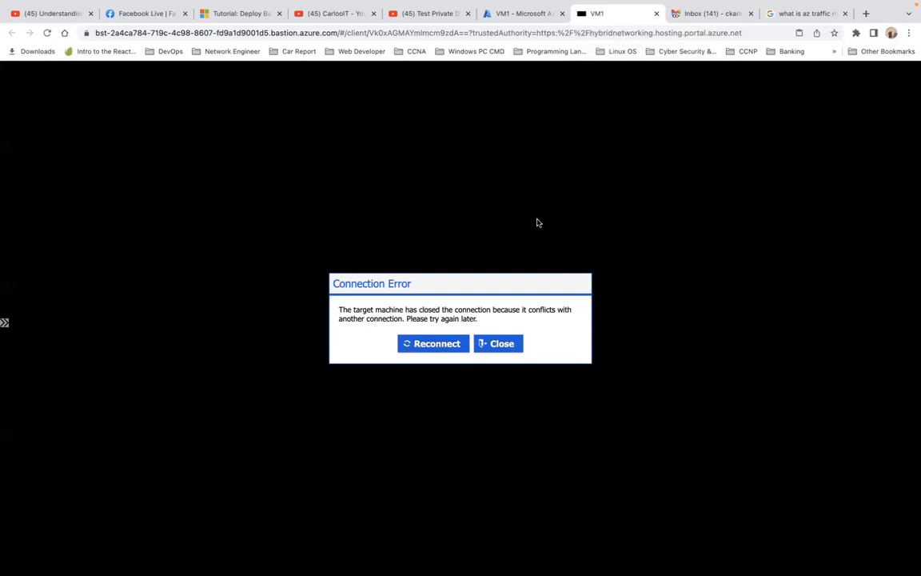
left_click(527, 15)
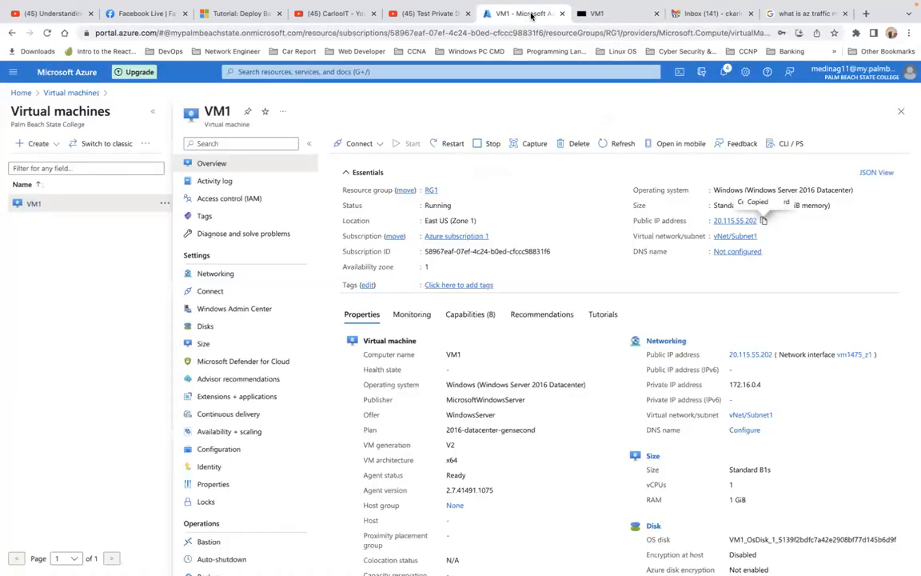
left_click(599, 15)
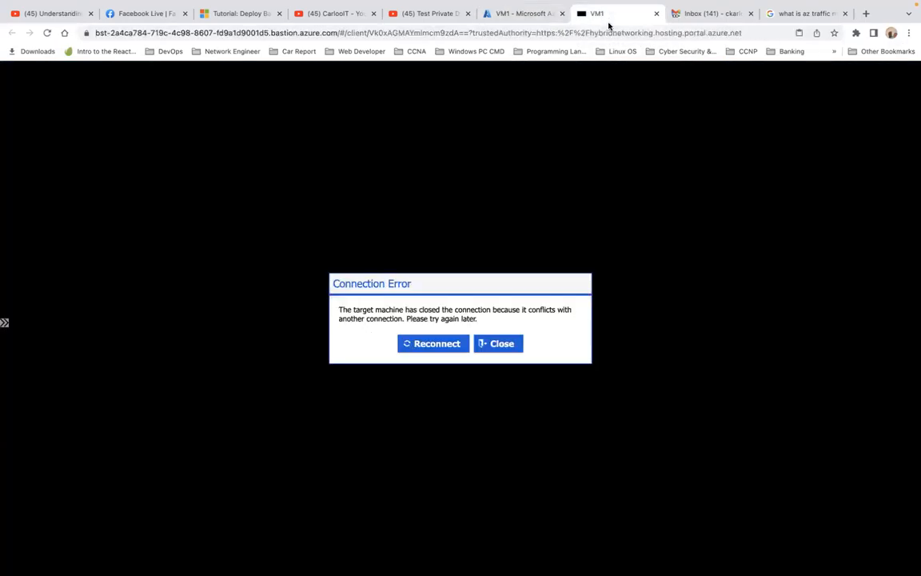
left_click(445, 346)
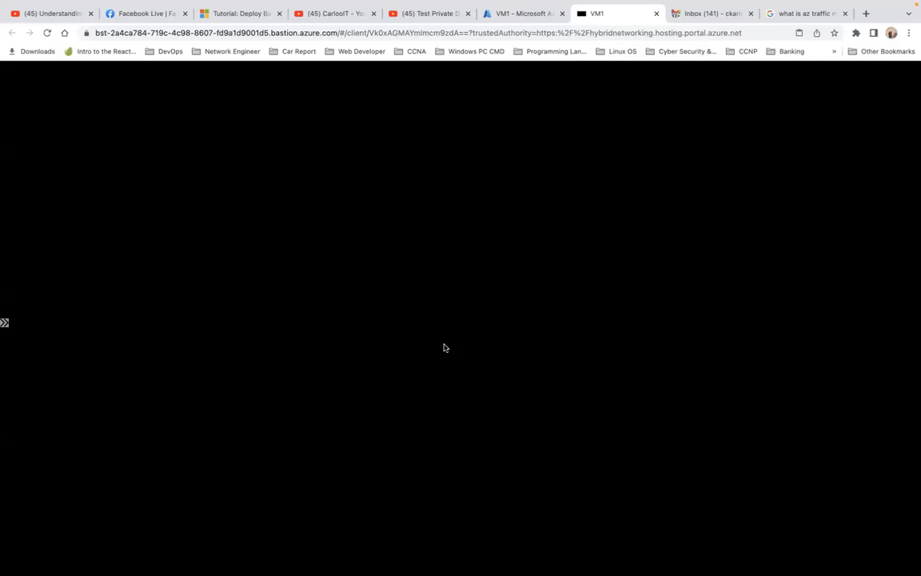